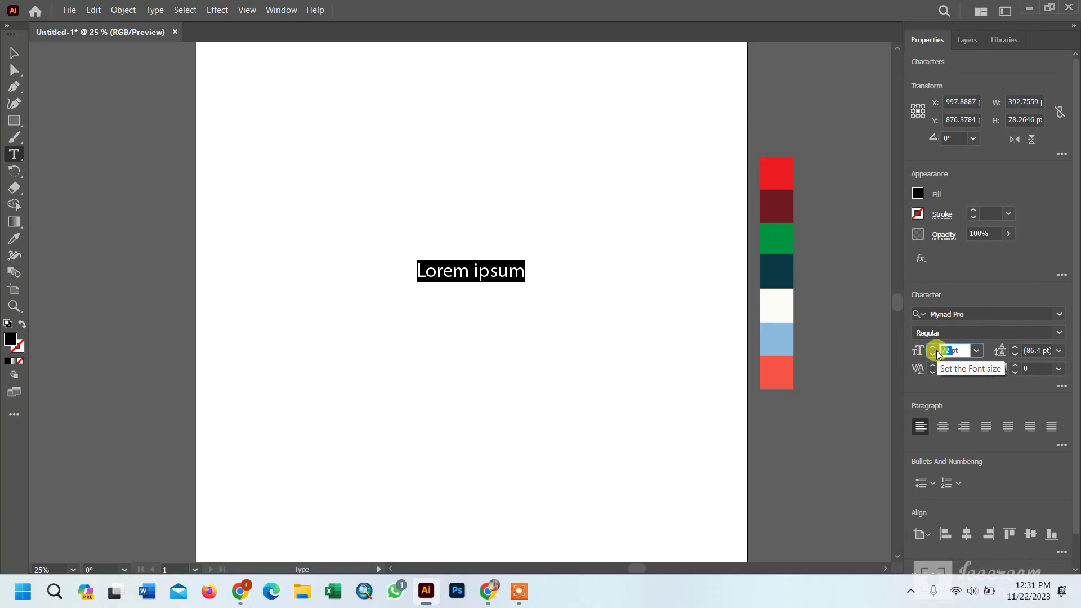
# Set the placeholder text's font size to 200 pt and replace its wording with "Christmas".
pyautogui.write('200')
pyautogui.press('Return')
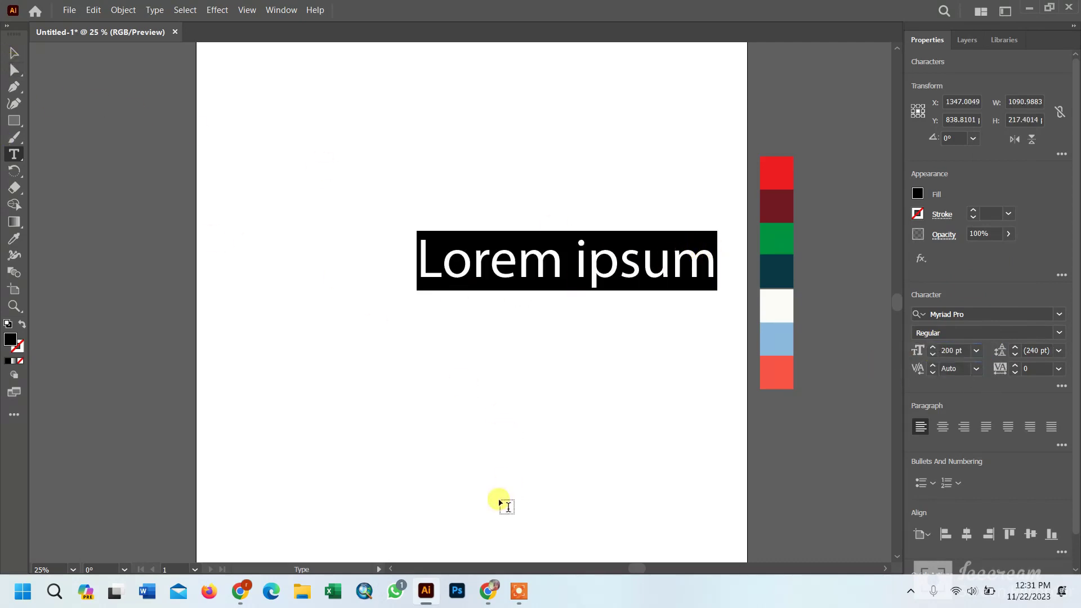
pyautogui.click(527, 587)
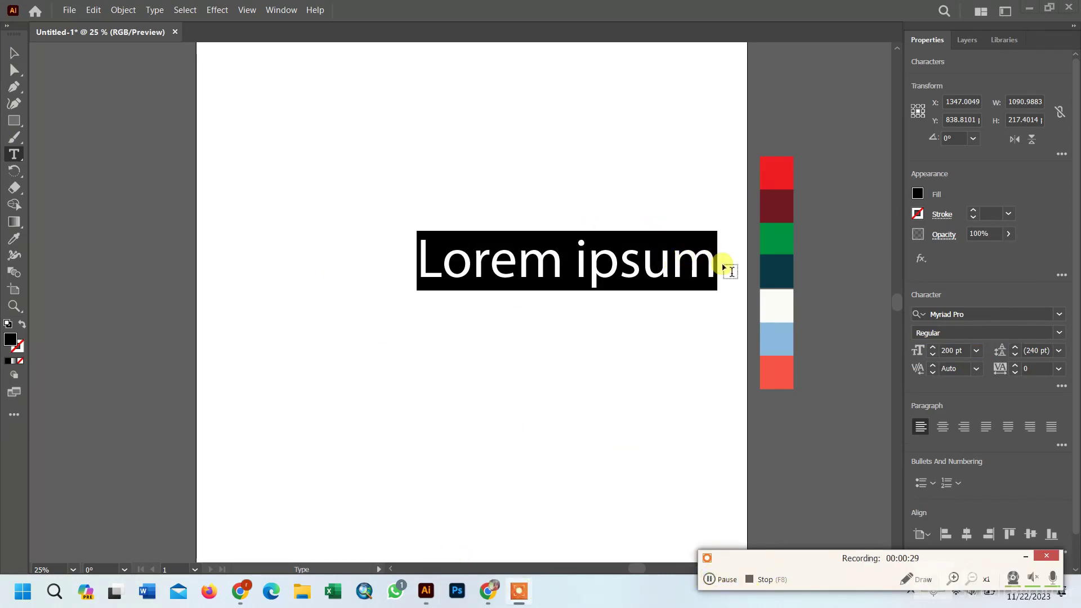
pyautogui.moveTo(724, 265); pyautogui.dragTo(699, 265)
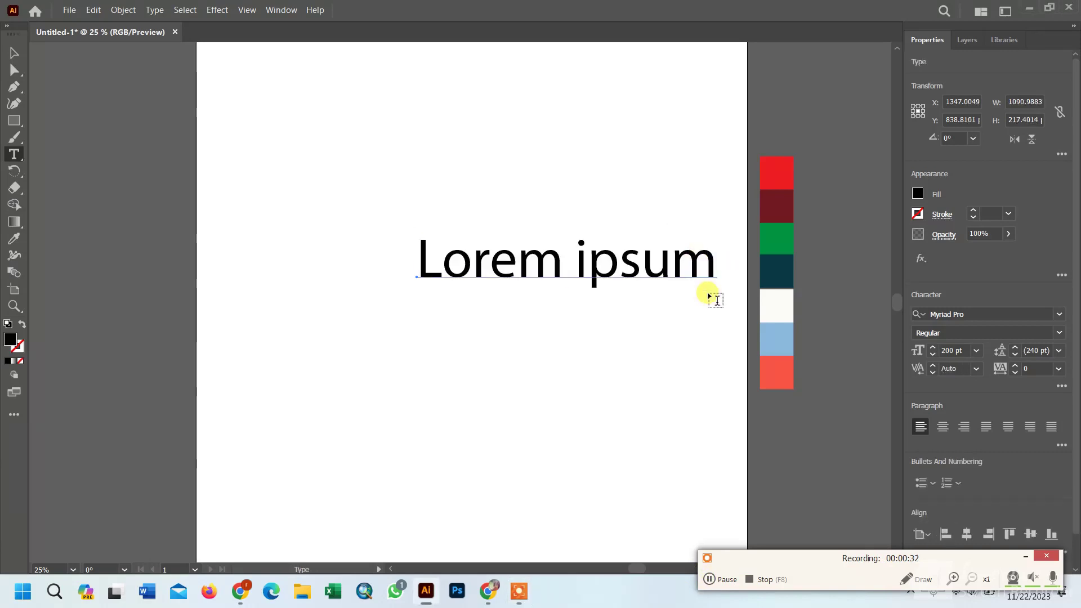
pyautogui.moveTo(714, 261); pyautogui.dragTo(398, 235)
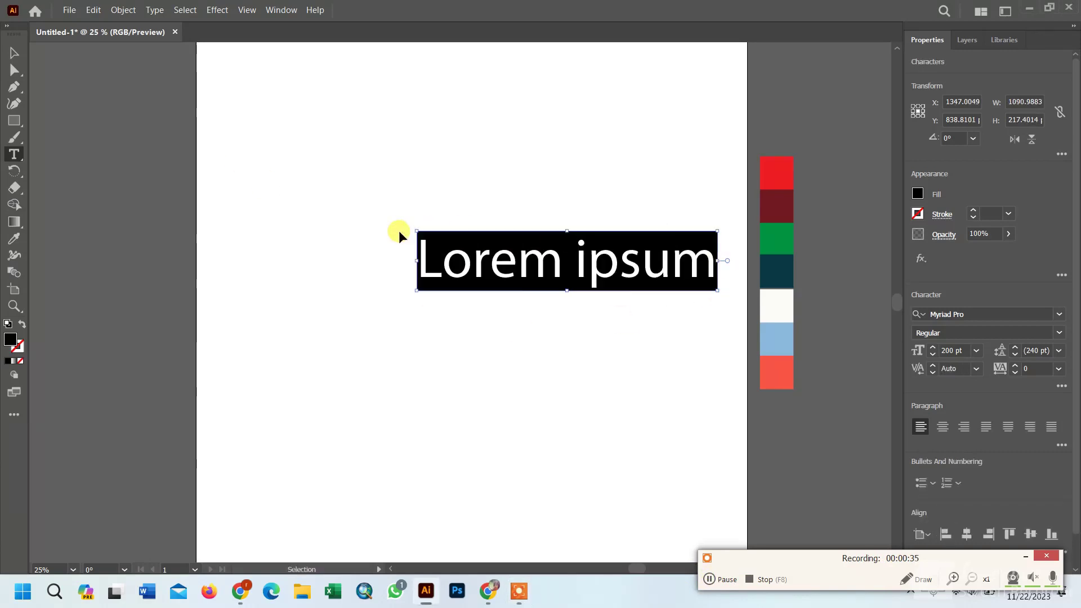
pyautogui.write('Christmas')
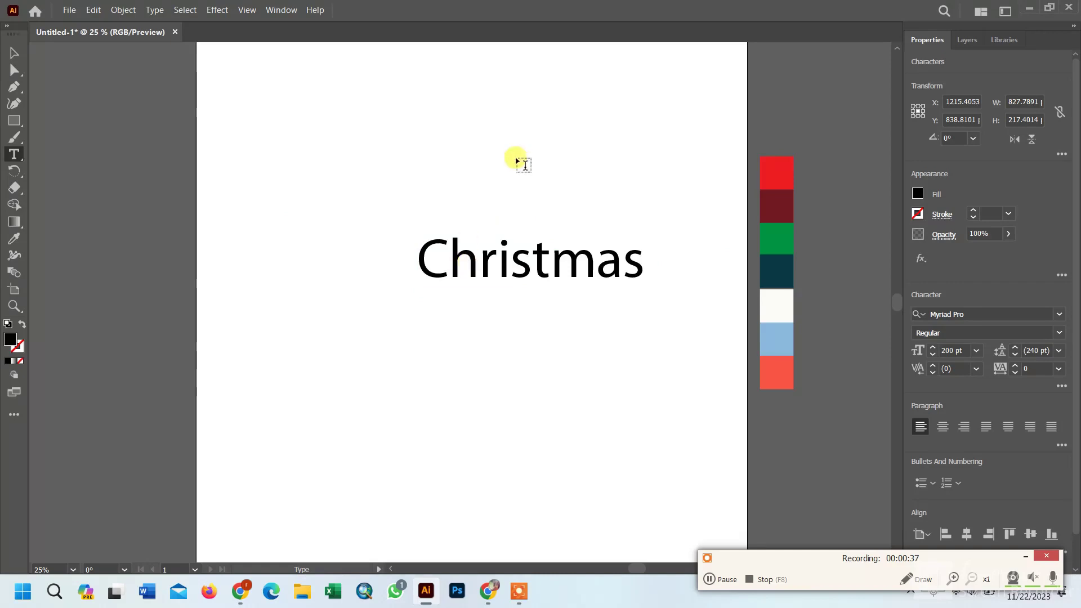
# Add a separate text reading "Merry" above the word Christmas.
pyautogui.click(508, 207)
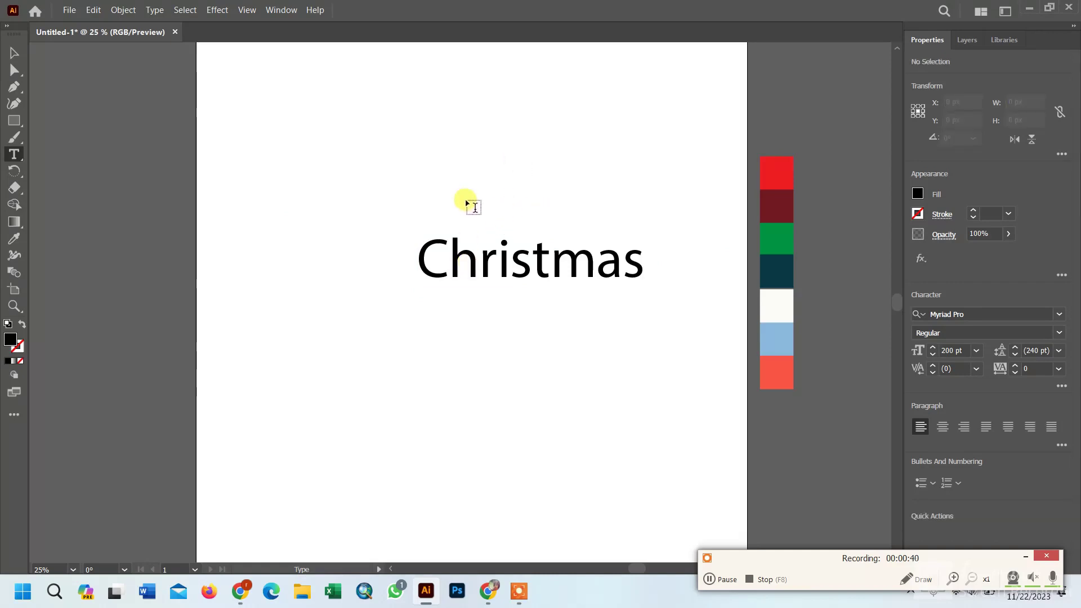
pyautogui.click(524, 208)
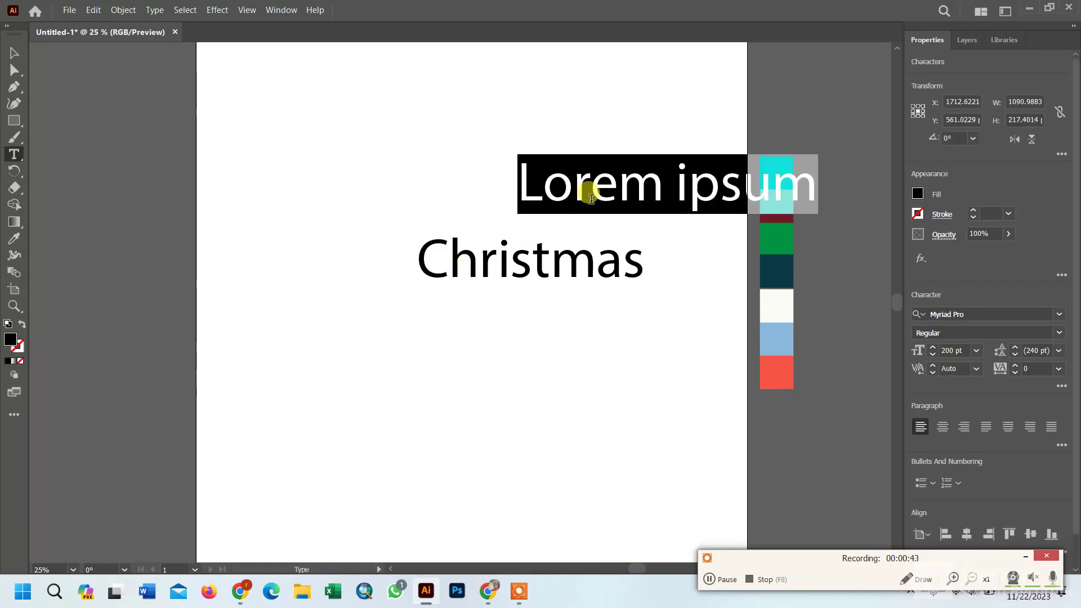
pyautogui.write('me')
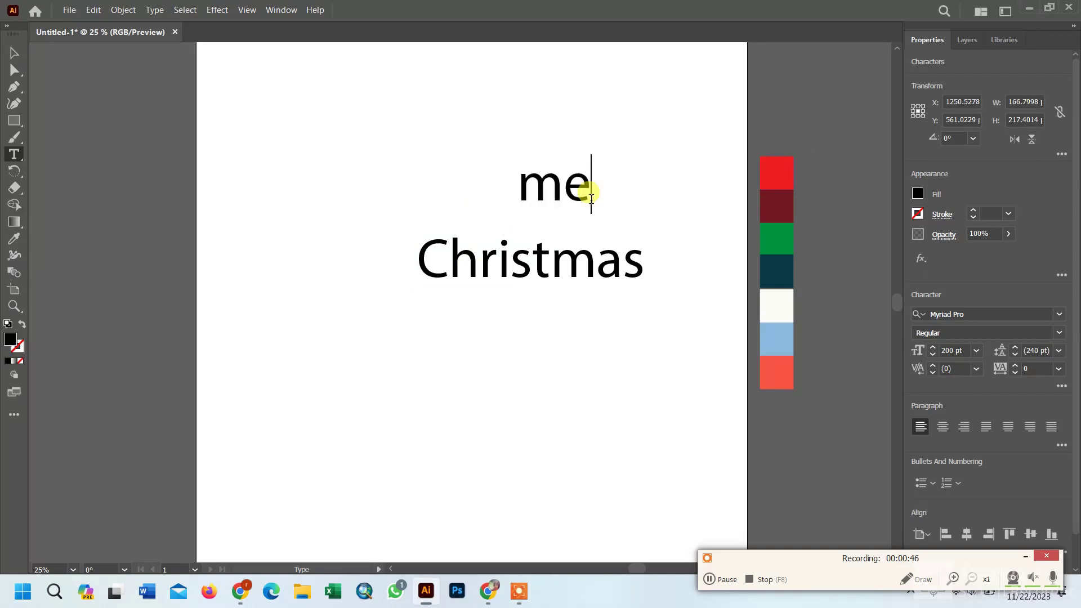
pyautogui.press('BackSpace')
pyautogui.press('BackSpace')
pyautogui.write('Merry')
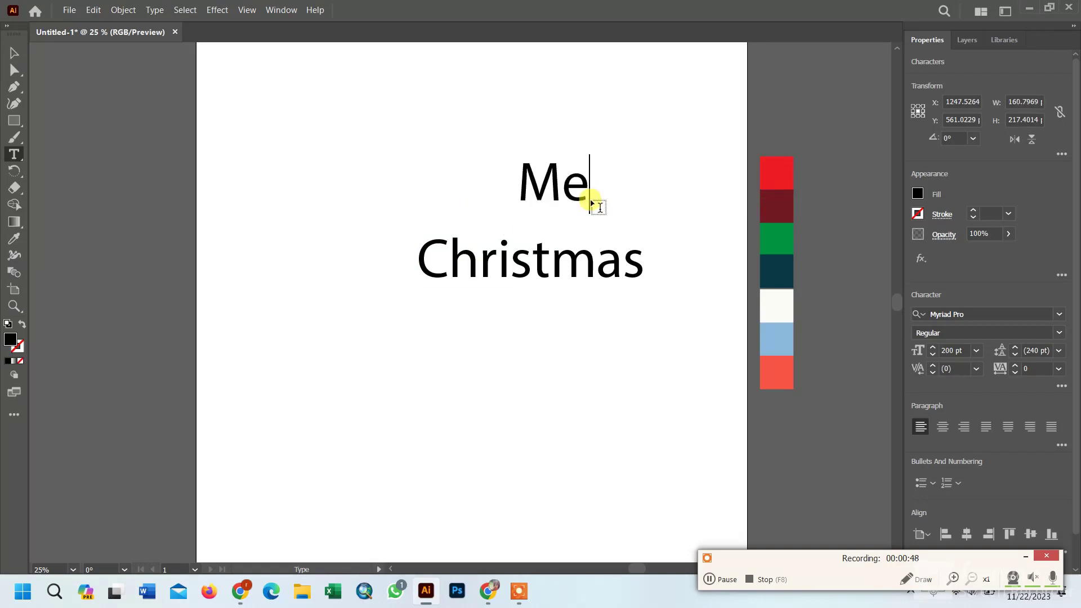
pyautogui.click(15, 53)
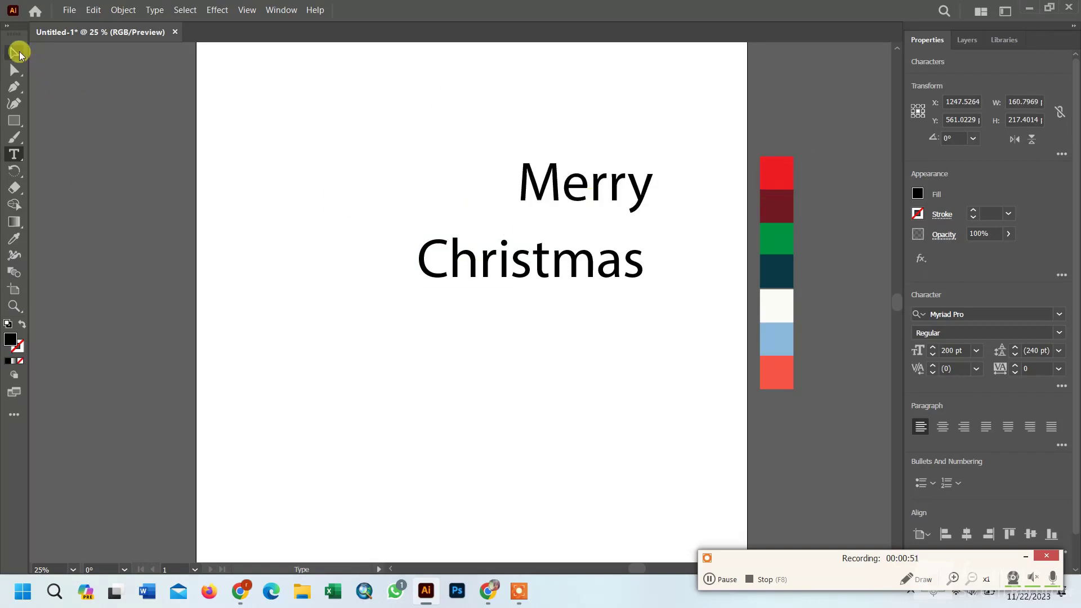
pyautogui.click(735, 582)
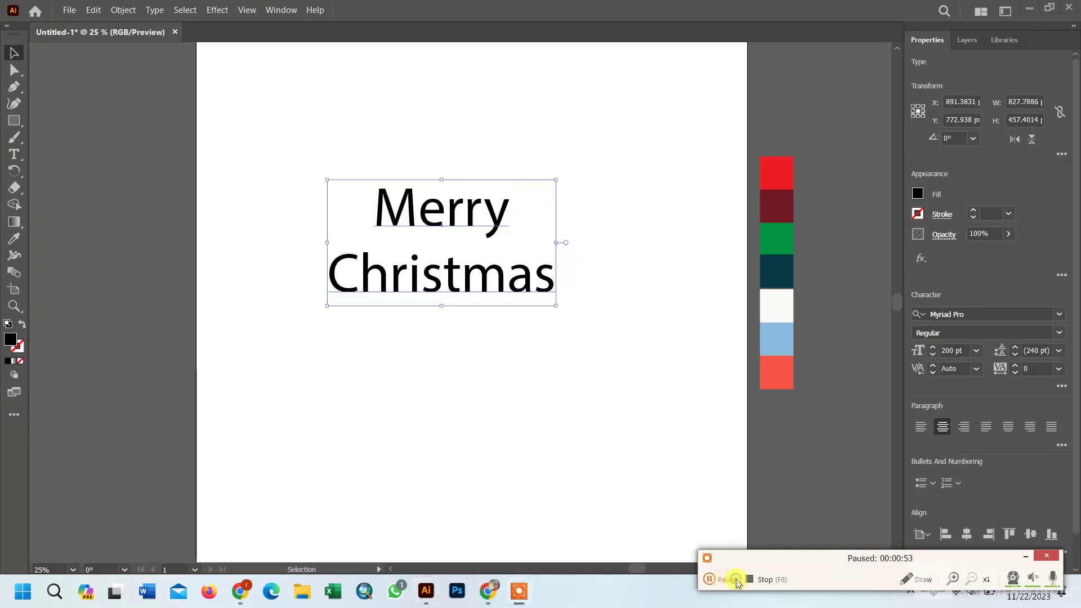
pyautogui.click(736, 582)
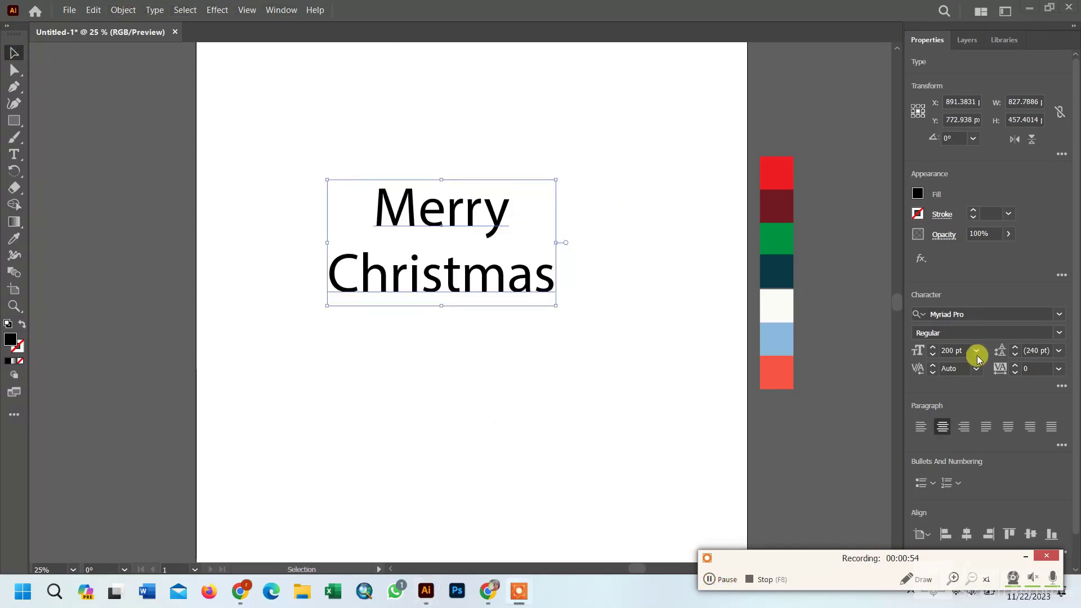
# Apply the Christmas Bell - Personal Use font to the Merry Christmas text and enlarge it from its centre to about 874 px wide.
pyautogui.click(1061, 315)
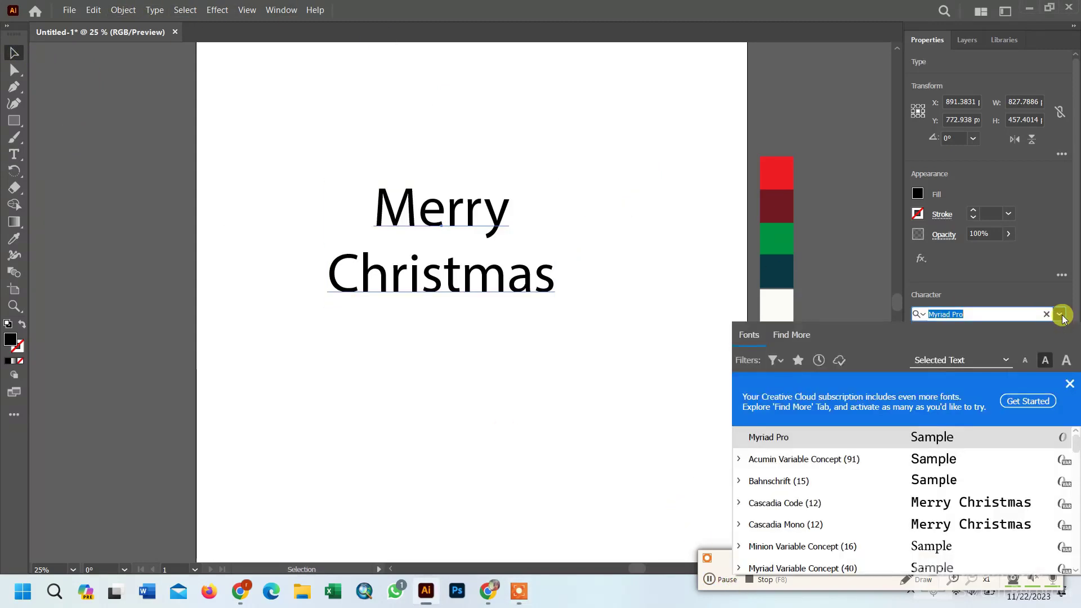
pyautogui.write('c')
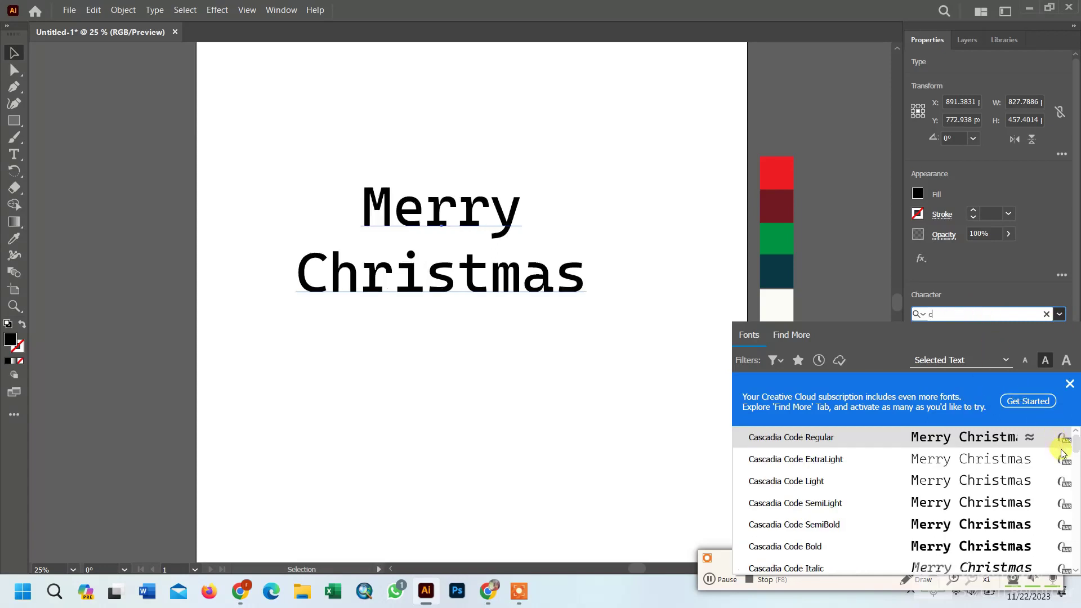
pyautogui.moveTo(1074, 445)
pyautogui.mouseDown()
pyautogui.moveTo(1077, 472)
pyautogui.moveTo(1077, 462)
pyautogui.mouseUp()
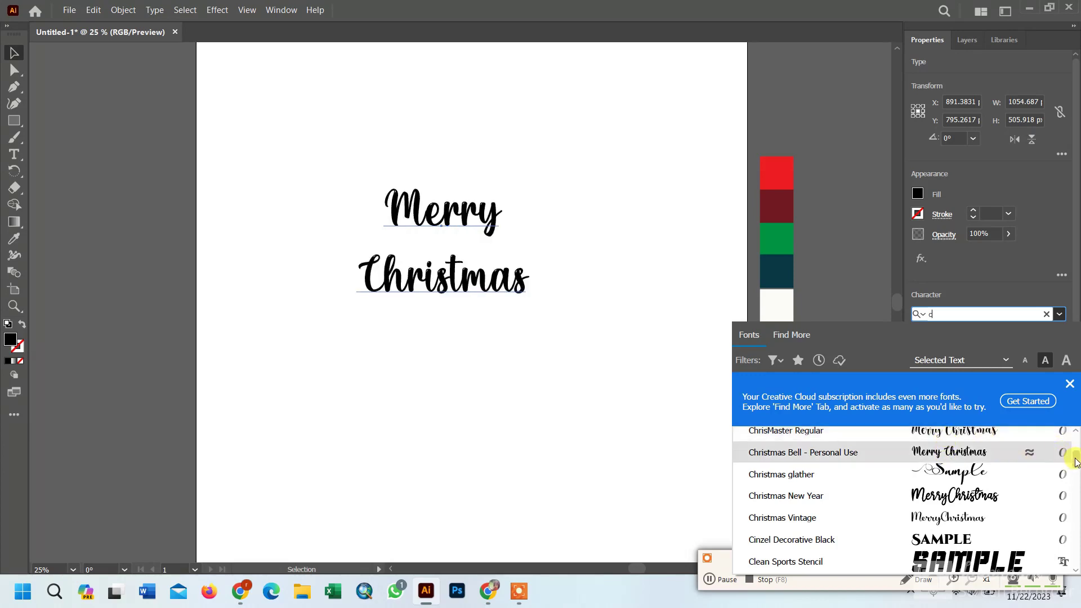
pyautogui.moveTo(1076, 460); pyautogui.dragTo(1076, 457)
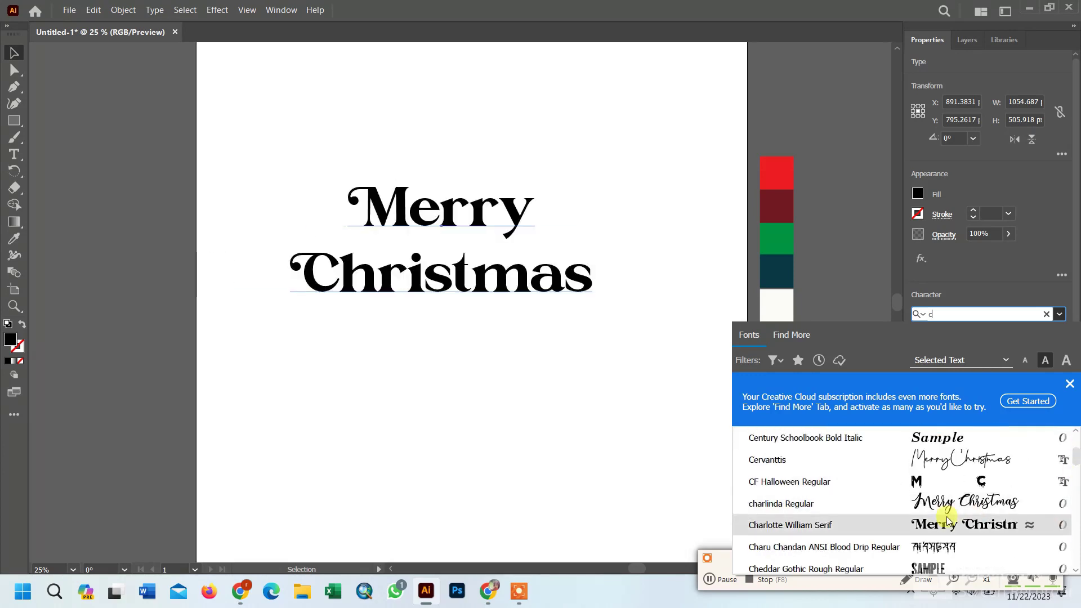
pyautogui.scroll(1, 951, 497)
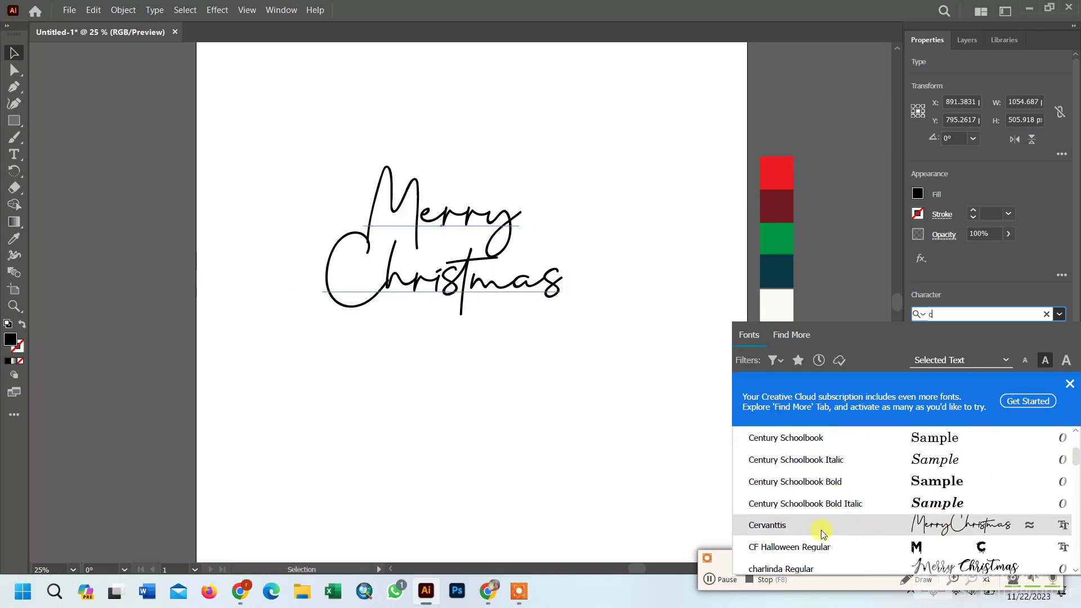
pyautogui.scroll(-2, 817, 543)
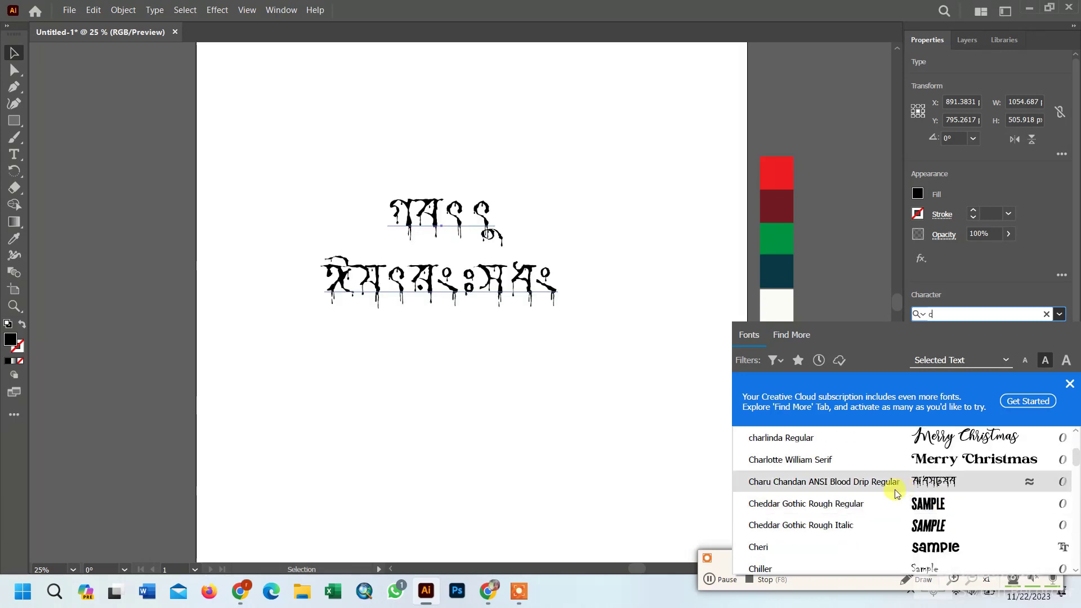
pyautogui.scroll(3, 892, 505)
pyautogui.scroll(3, 892, 504)
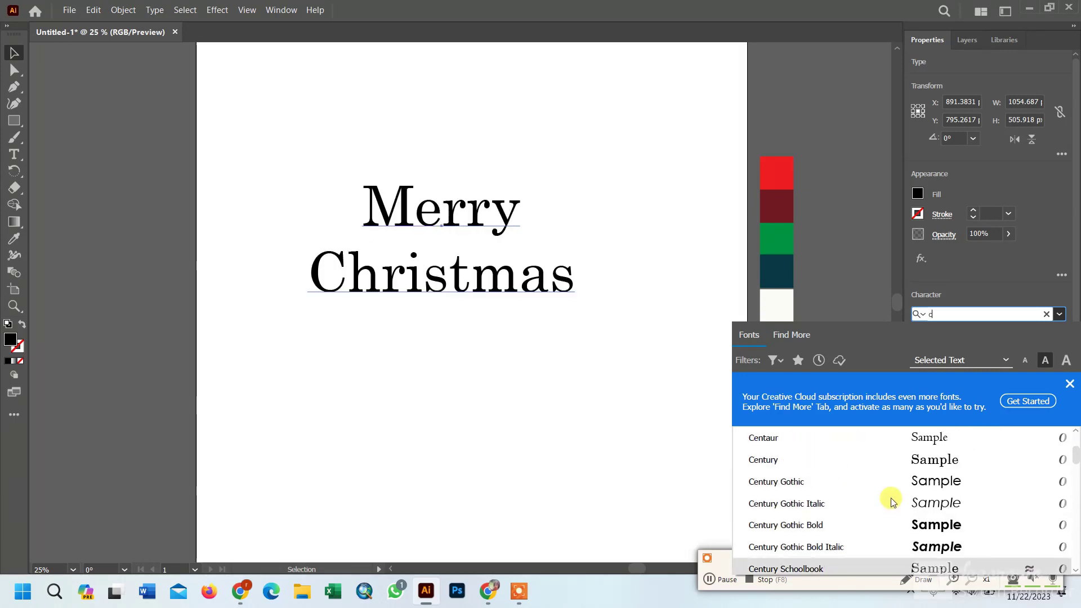
pyautogui.scroll(3, 789, 450)
pyautogui.scroll(1, 795, 465)
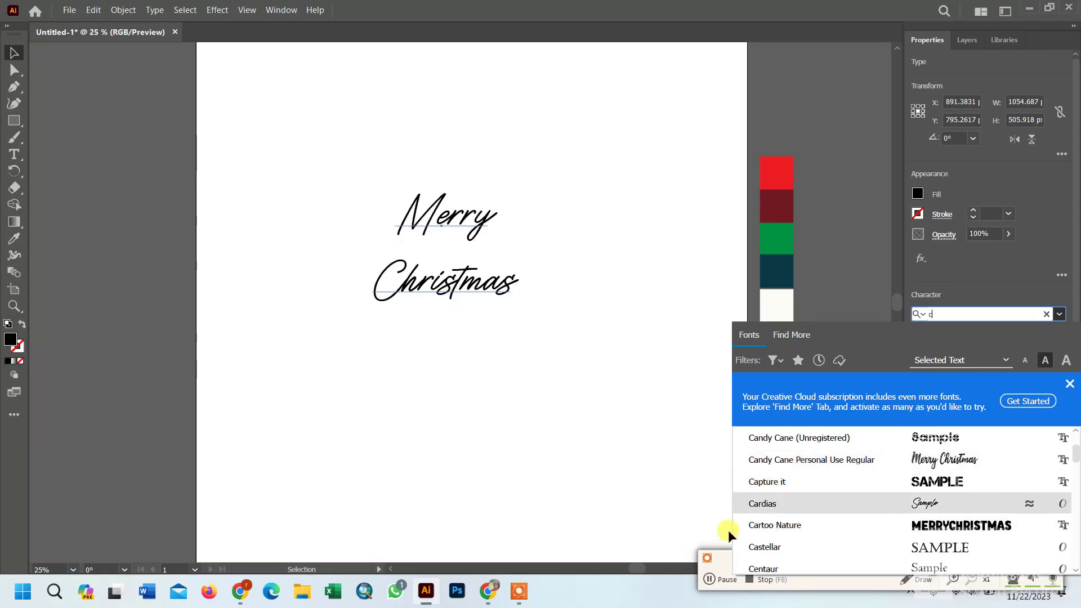
pyautogui.moveTo(1076, 448); pyautogui.dragTo(1076, 460)
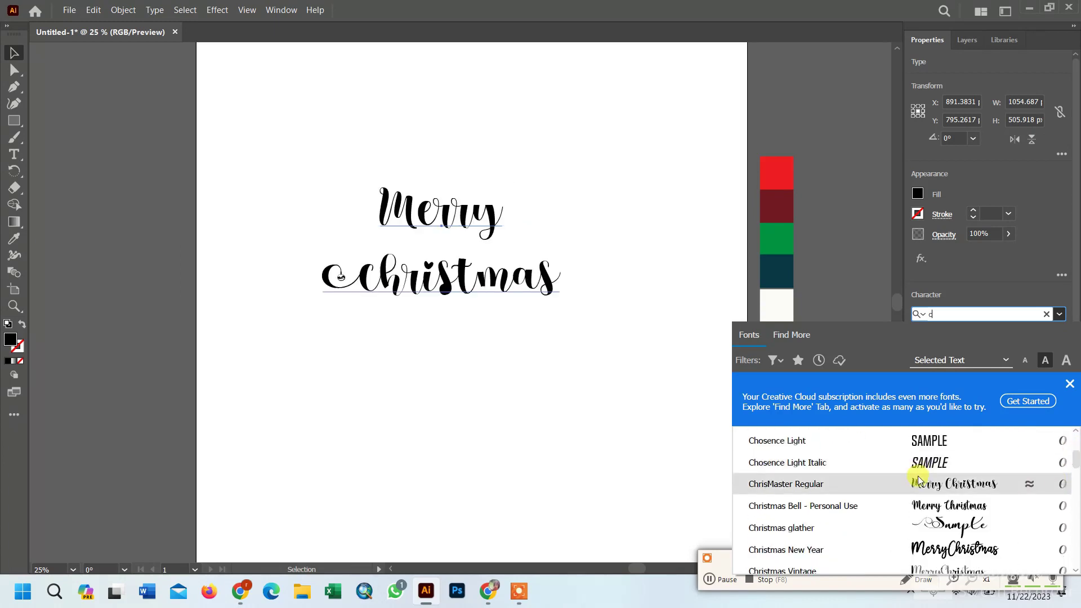
pyautogui.click(921, 509)
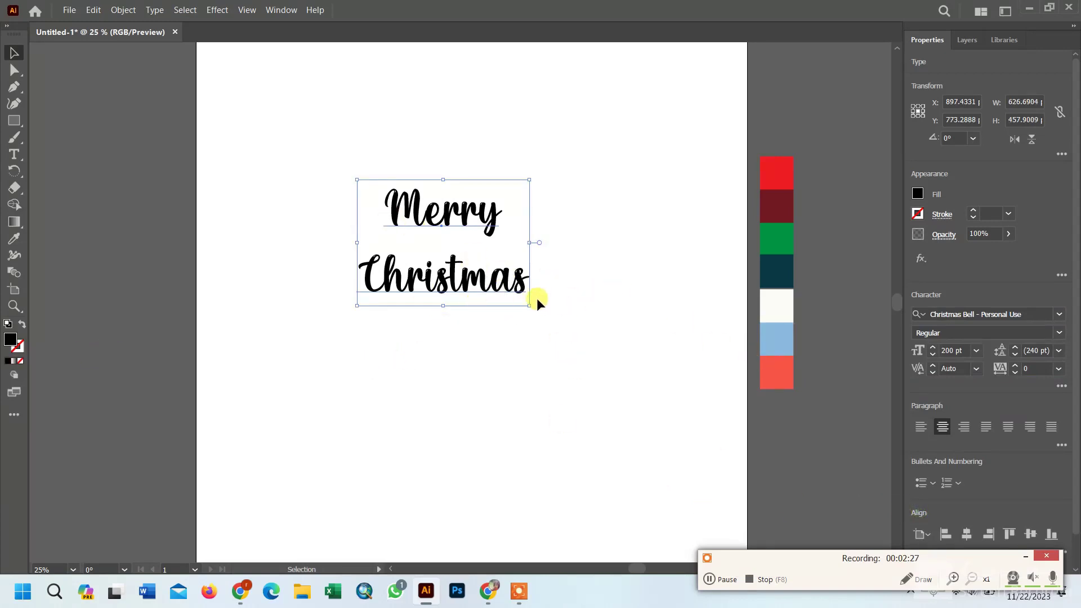
pyautogui.moveTo(530, 305); pyautogui.dragTo(564, 330)
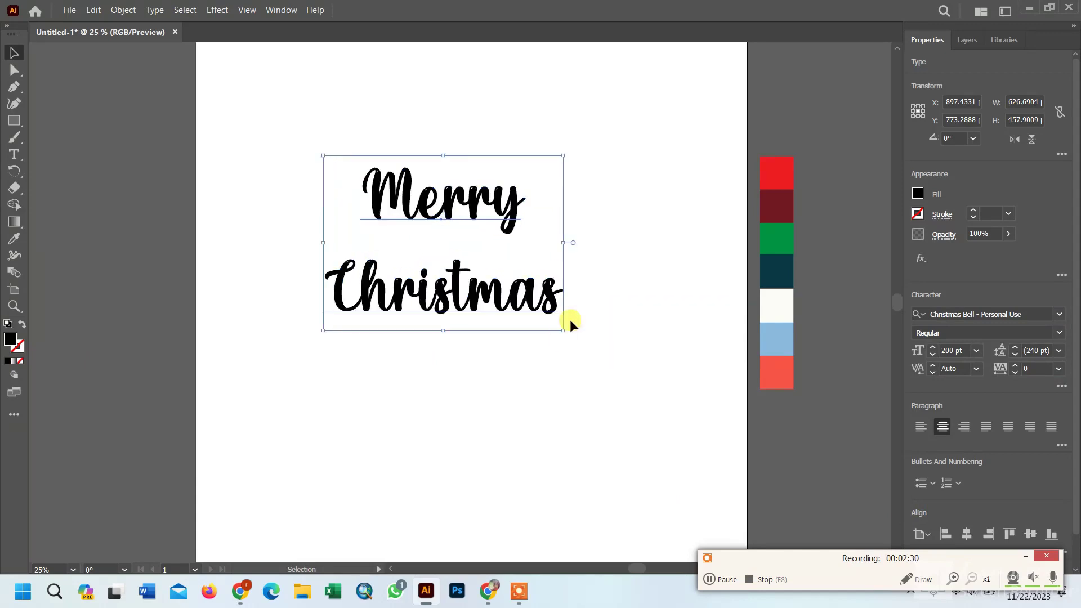
pyautogui.click(718, 581)
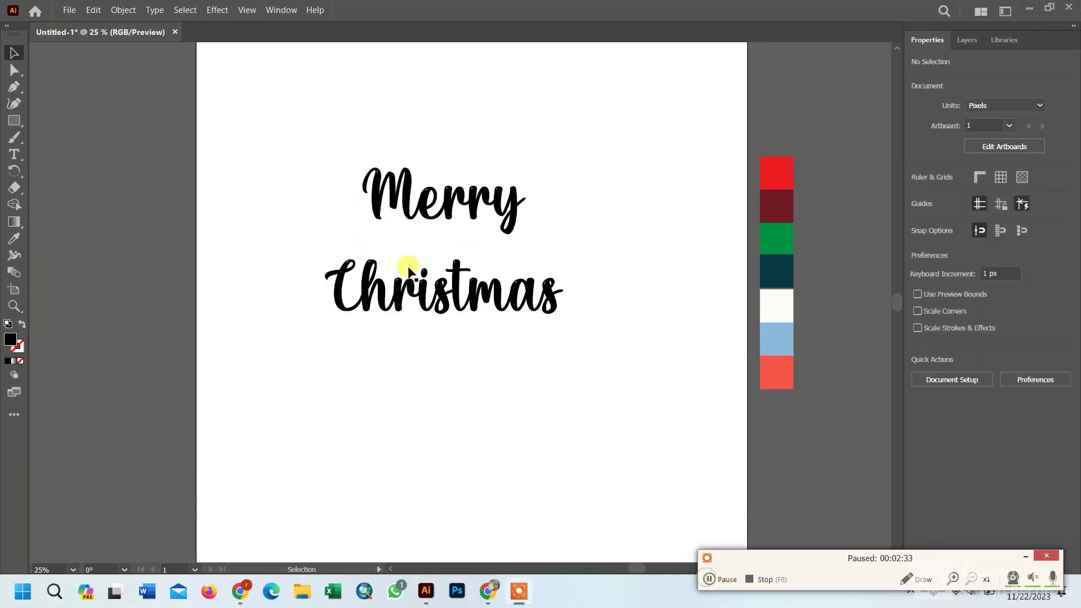
# Start a warp envelope distortion on the Merry Christmas text and choose the Rise style.
pyautogui.moveTo(284, 102); pyautogui.dragTo(594, 322)
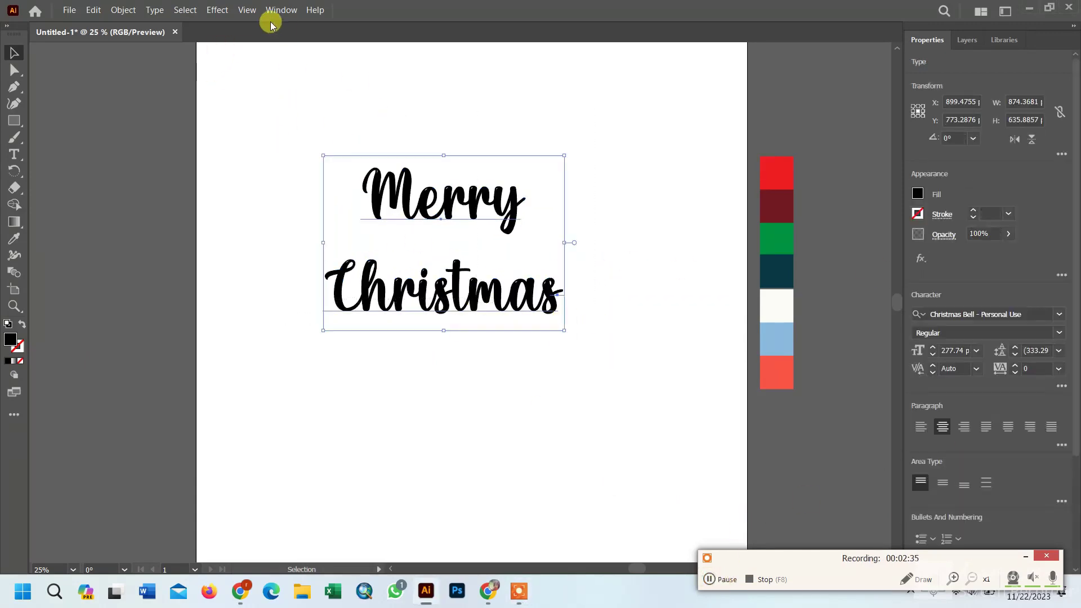
pyautogui.click(123, 10)
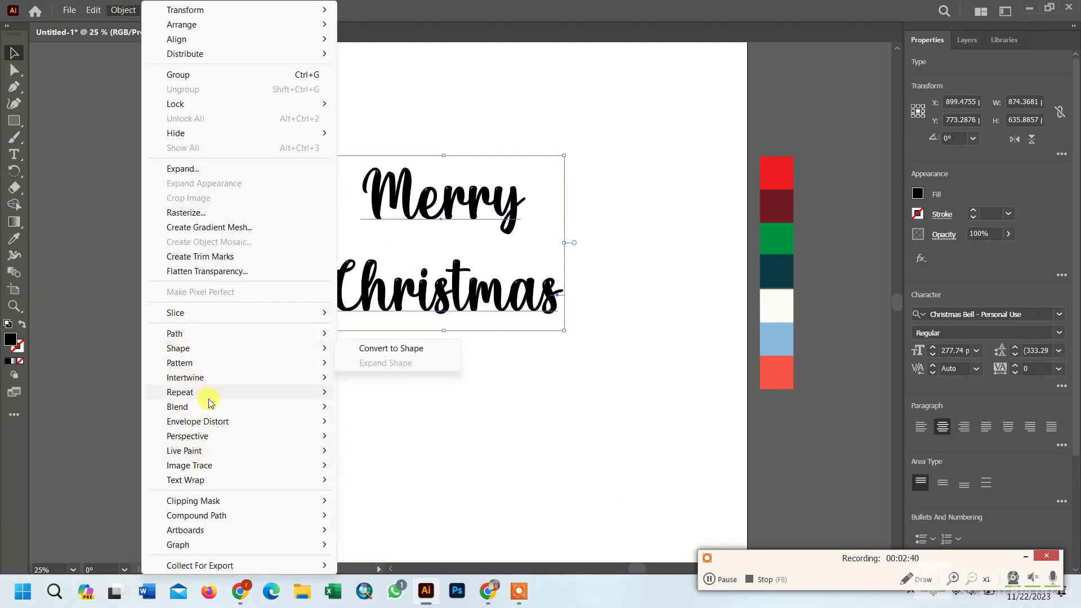
pyautogui.moveTo(242, 421)
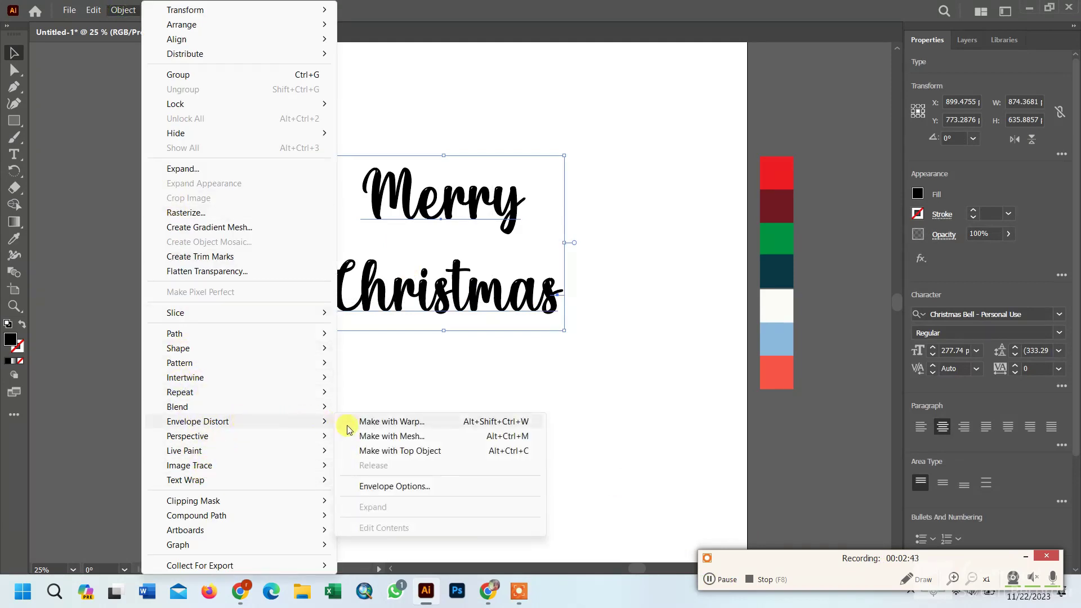
pyautogui.click(393, 421)
pyautogui.moveTo(648, 173); pyautogui.dragTo(1008, 100)
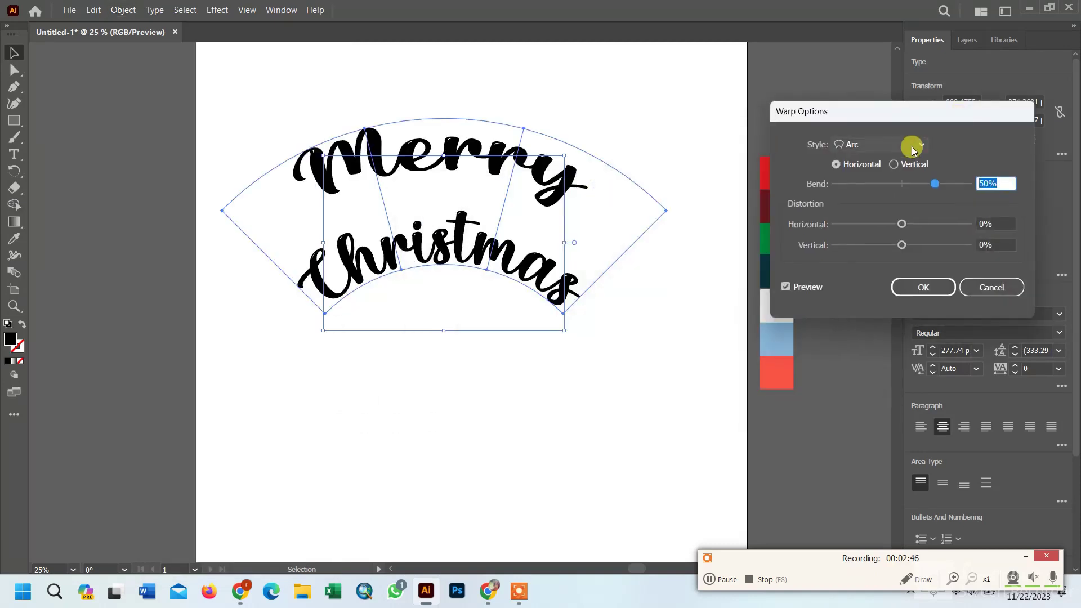
pyautogui.click(913, 145)
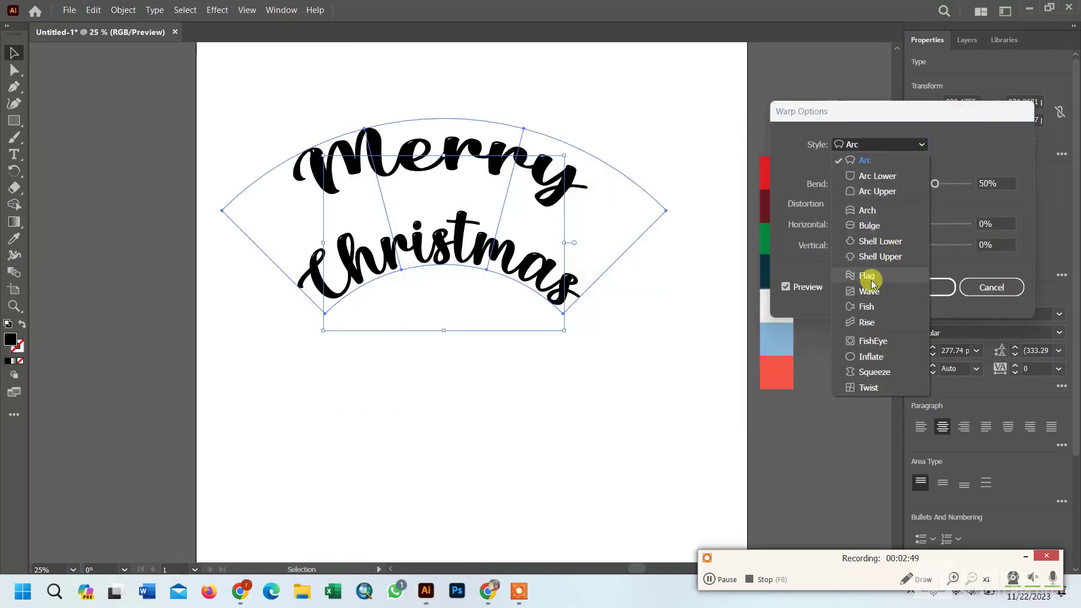
pyautogui.click(870, 280)
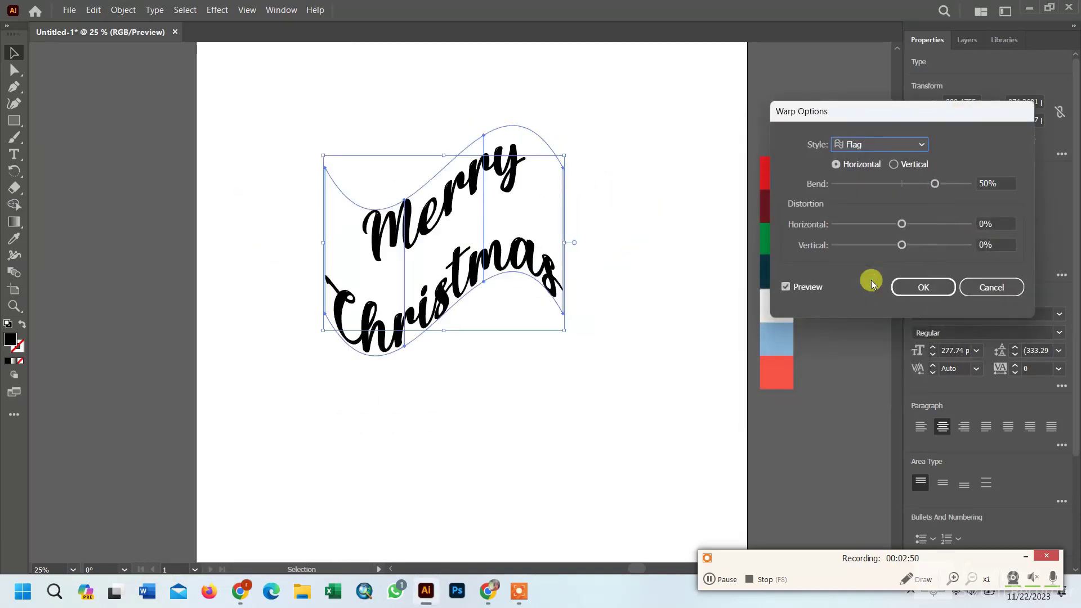
pyautogui.click(910, 145)
pyautogui.click(875, 325)
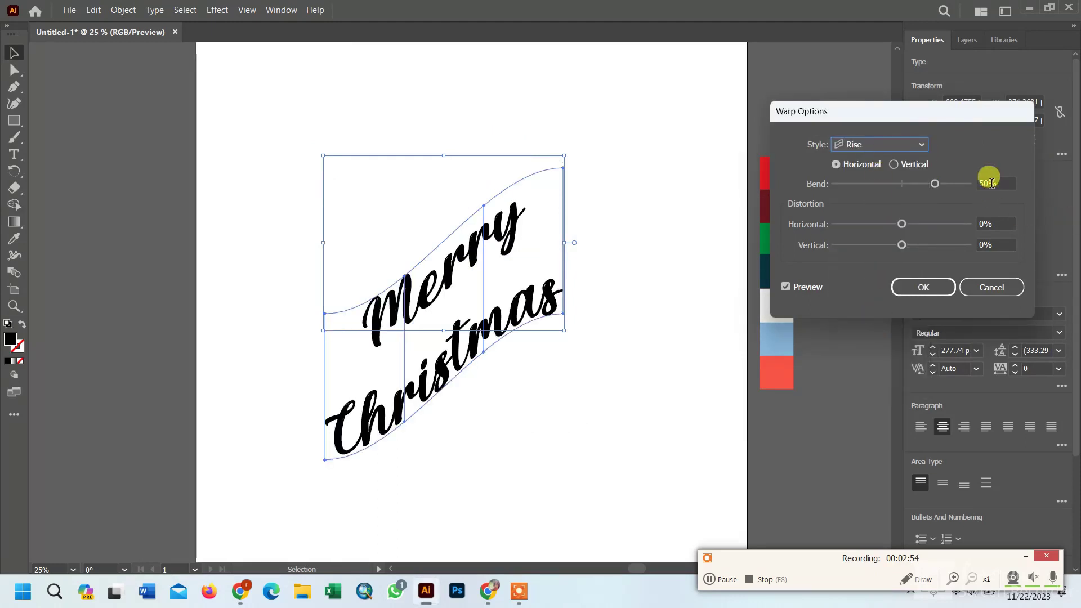
# Set the warp's bend to 10% and apply the envelope to the text.
pyautogui.moveTo(989, 184); pyautogui.dragTo(978, 184)
pyautogui.write('1')
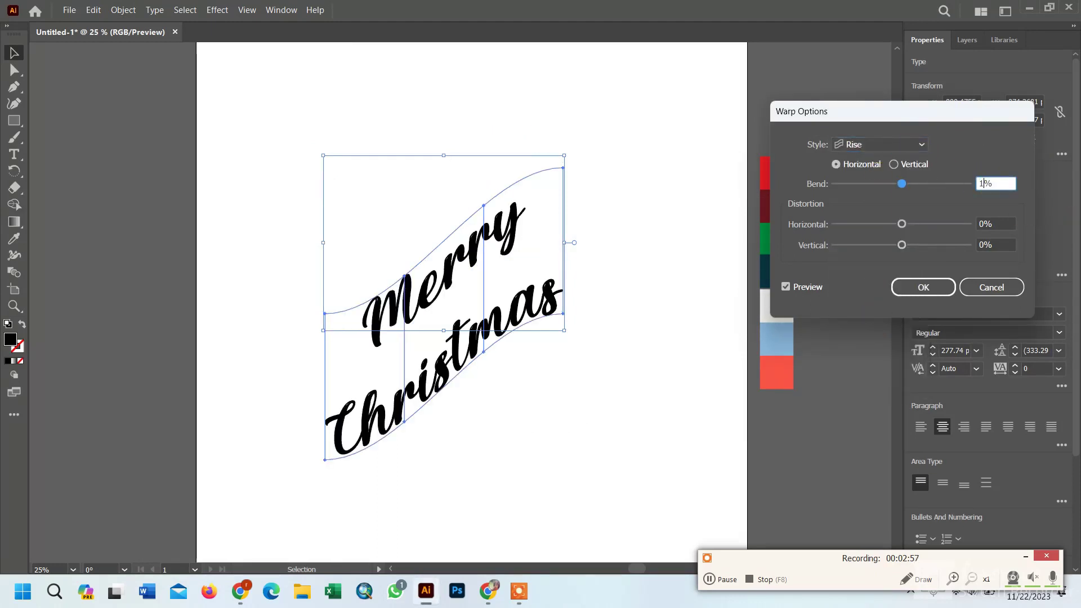
pyautogui.click(787, 288)
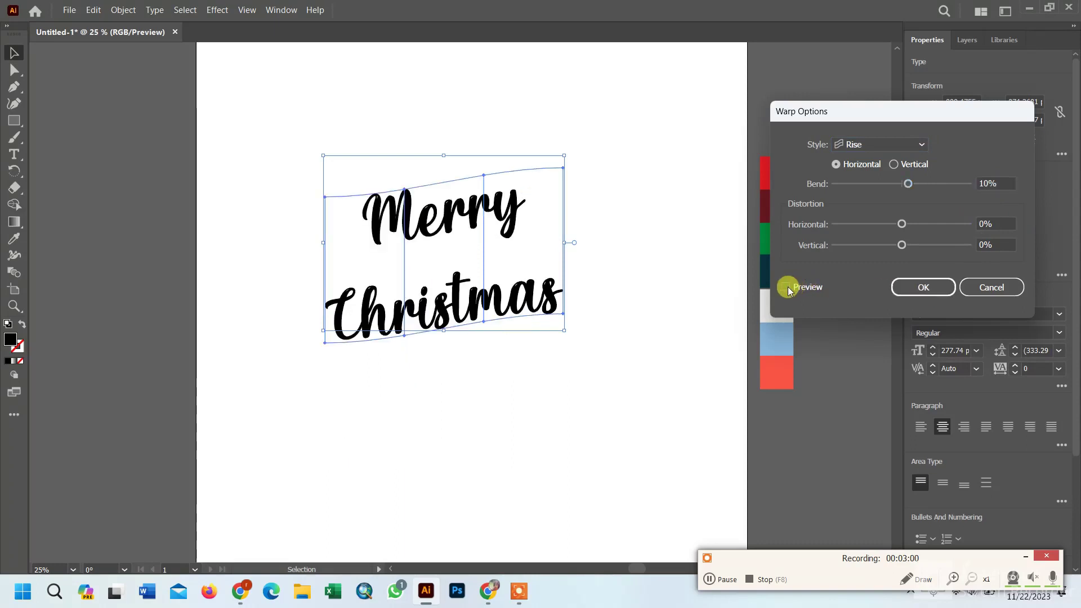
pyautogui.click(932, 289)
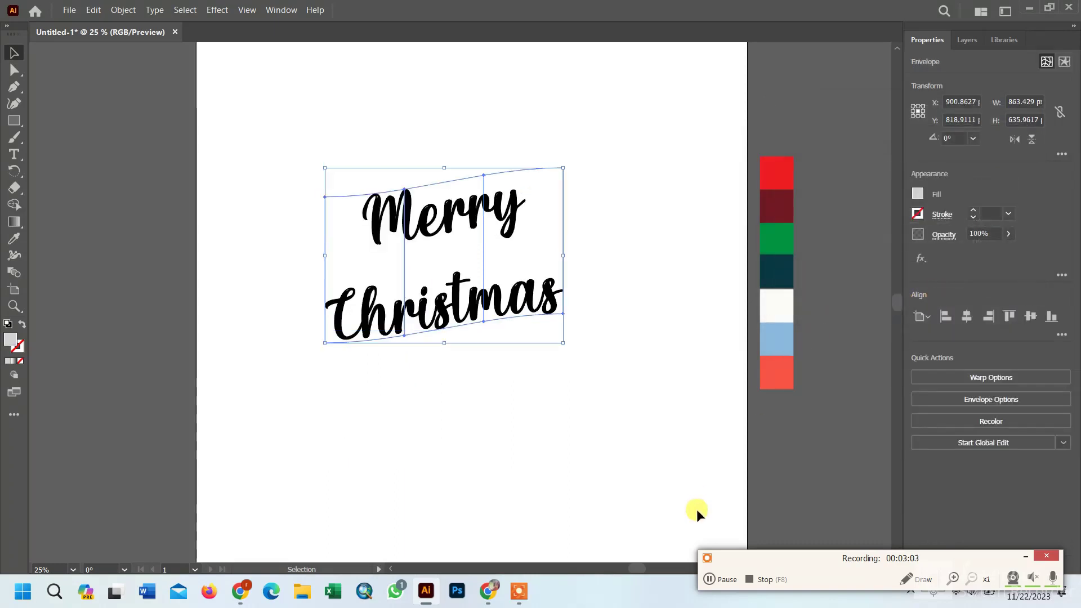
# Expand the warped Merry Christmas envelope into editable vector shapes.
pyautogui.click(123, 9)
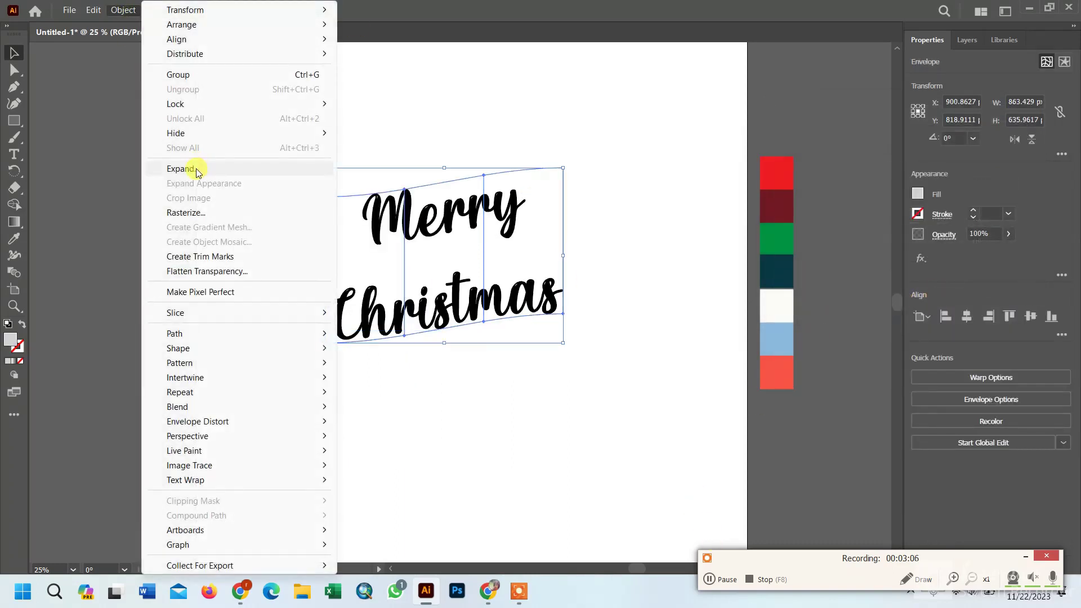
pyautogui.click(295, 165)
pyautogui.click(511, 369)
pyautogui.click(641, 502)
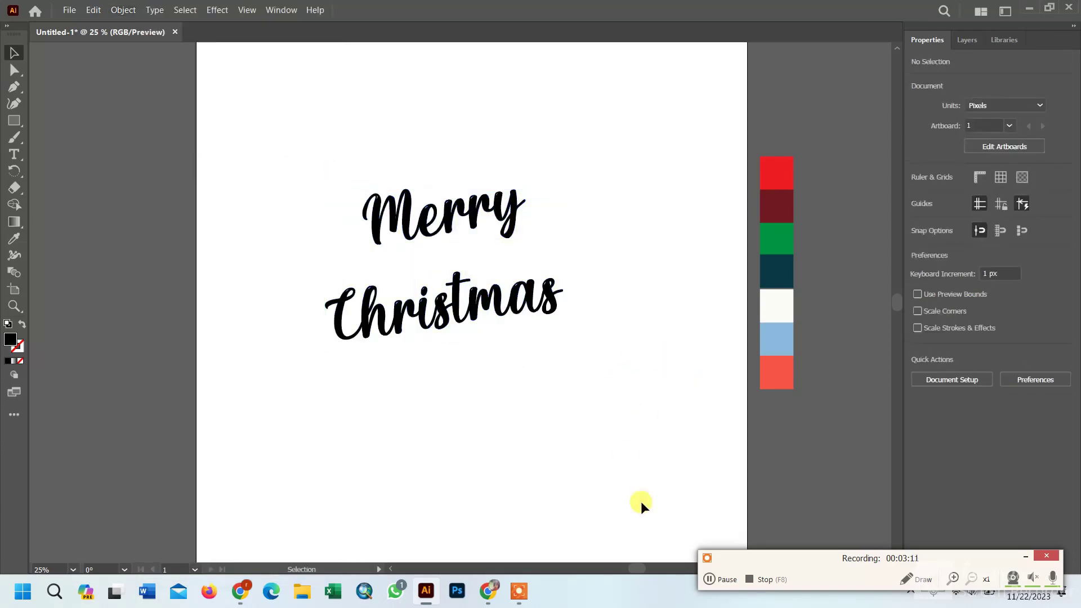
# Select the whole Merry Christmas lettering, show the Pathfinder options and unite its overlapping letter shapes.
pyautogui.hotkey('ctrl', 'a')
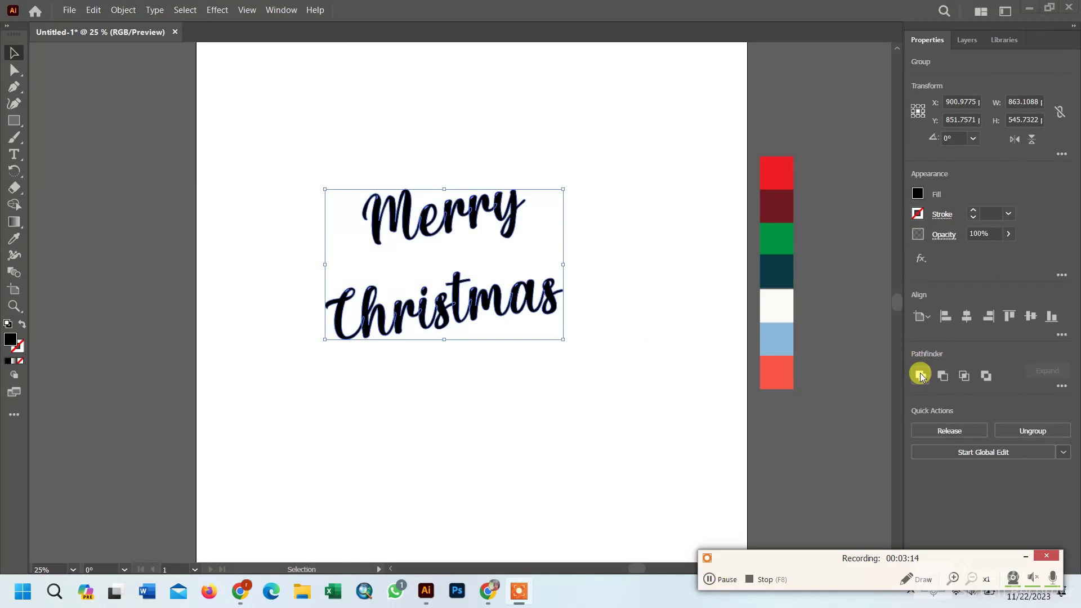
pyautogui.click(287, 10)
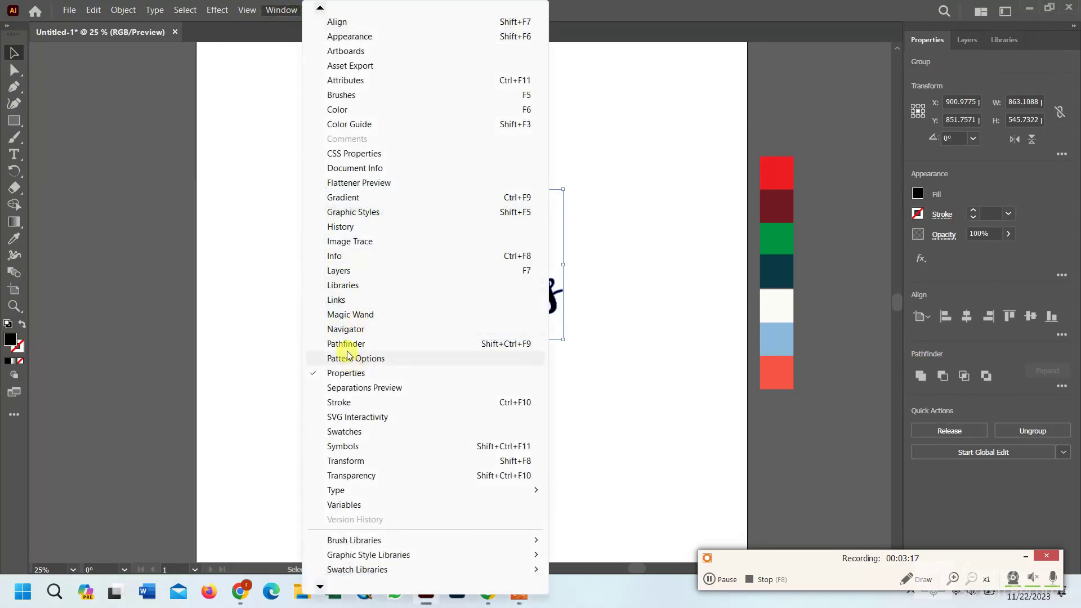
pyautogui.click(348, 344)
pyautogui.moveTo(169, 482); pyautogui.dragTo(824, 52)
pyautogui.click(747, 108)
pyautogui.click(622, 174)
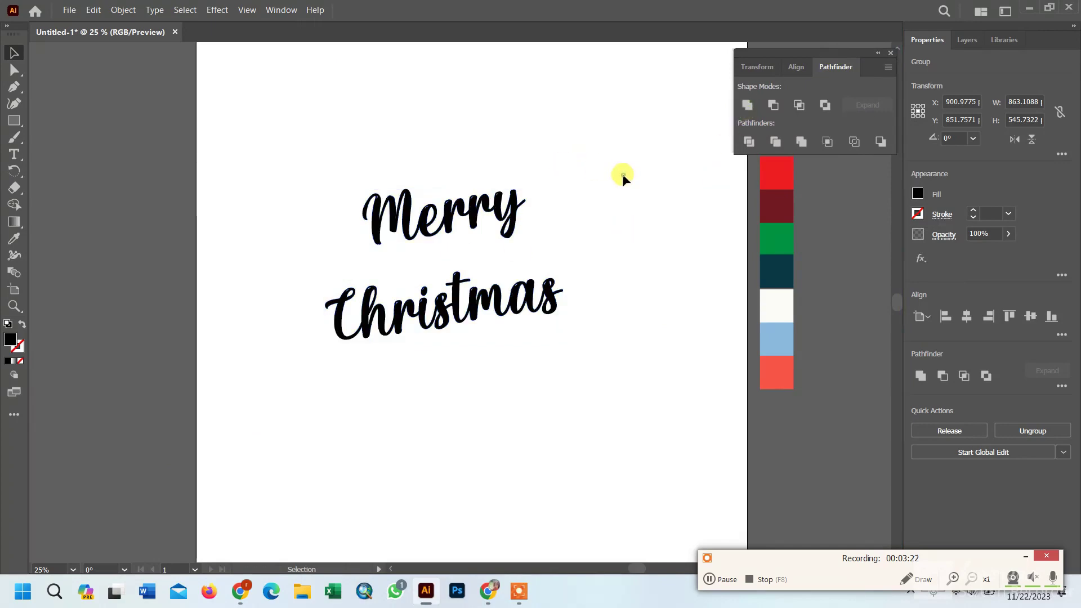
# Add an offset path of 10 px with Miter joins and a miter limit of 4 around the lettering.
pyautogui.click(720, 579)
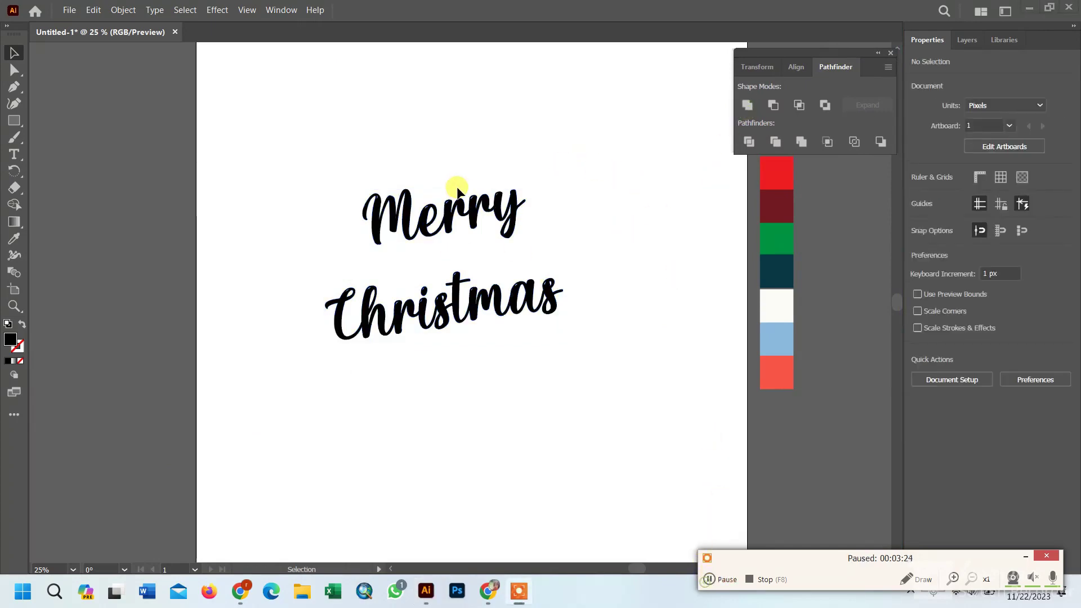
pyautogui.click(446, 210)
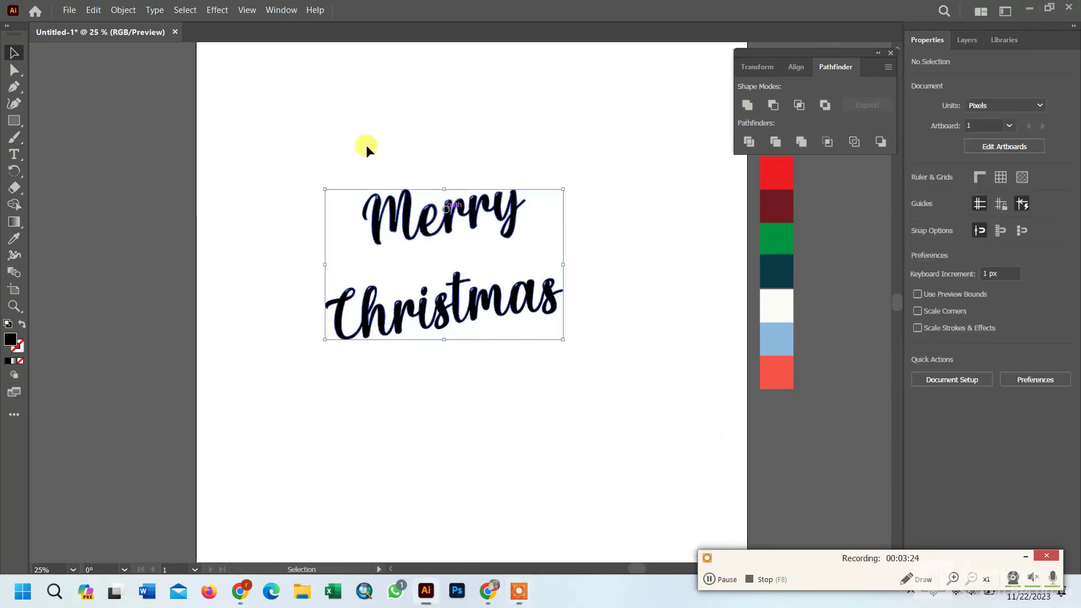
pyautogui.click(119, 9)
pyautogui.moveTo(272, 336)
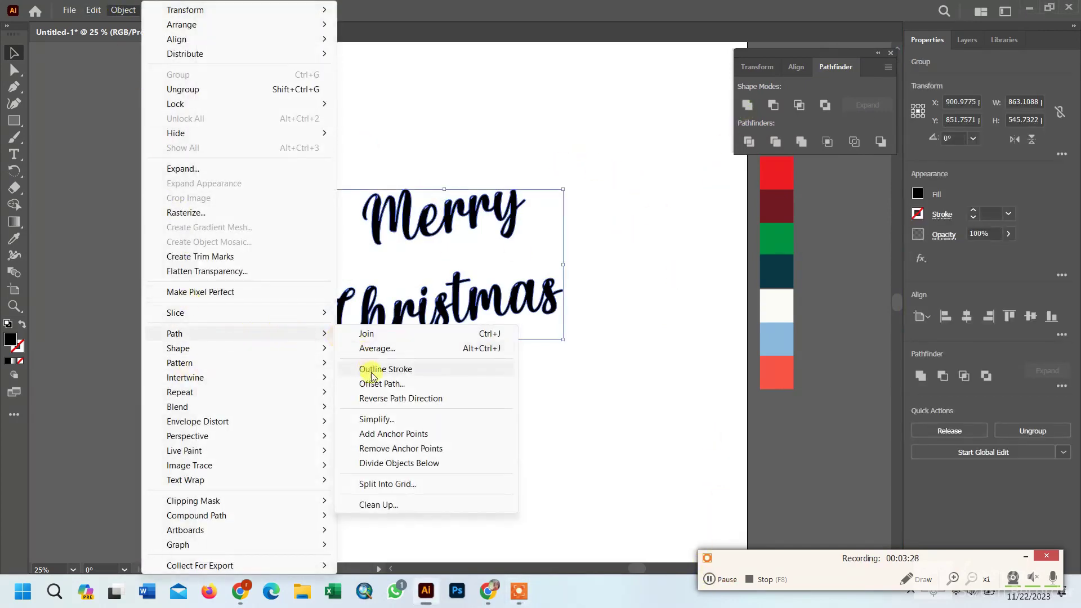
pyautogui.click(393, 385)
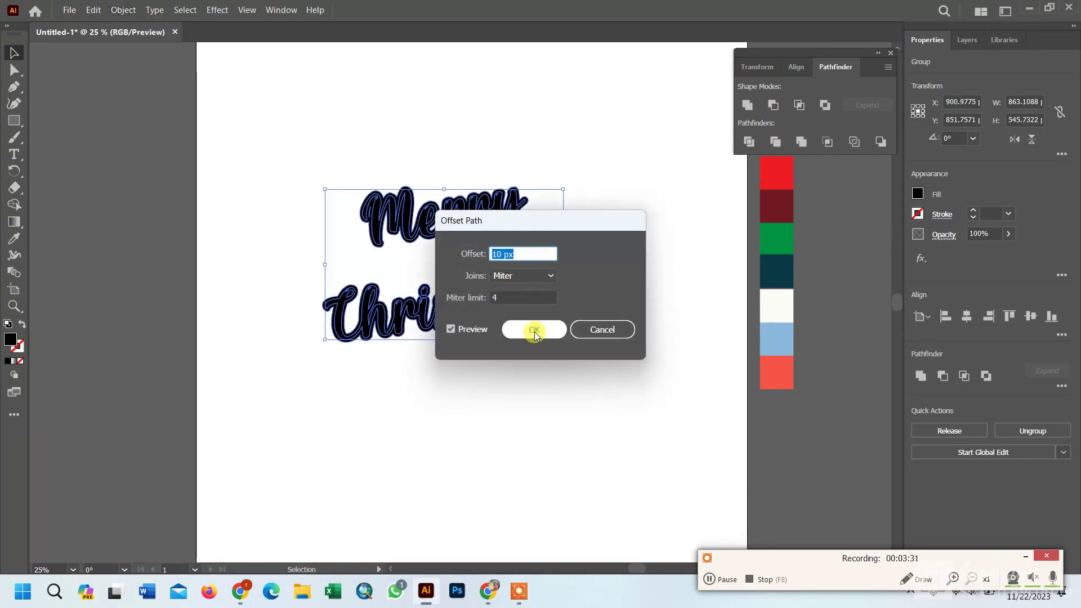
pyautogui.click(535, 332)
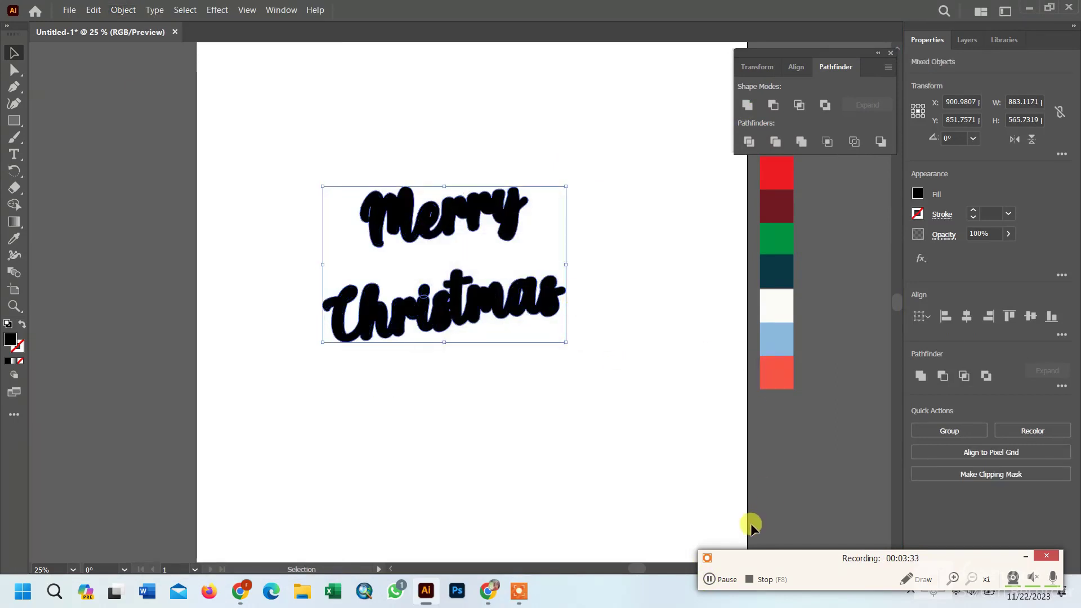
# Unite the offset shapes around the lettering and check the result by selecting it.
pyautogui.click(747, 108)
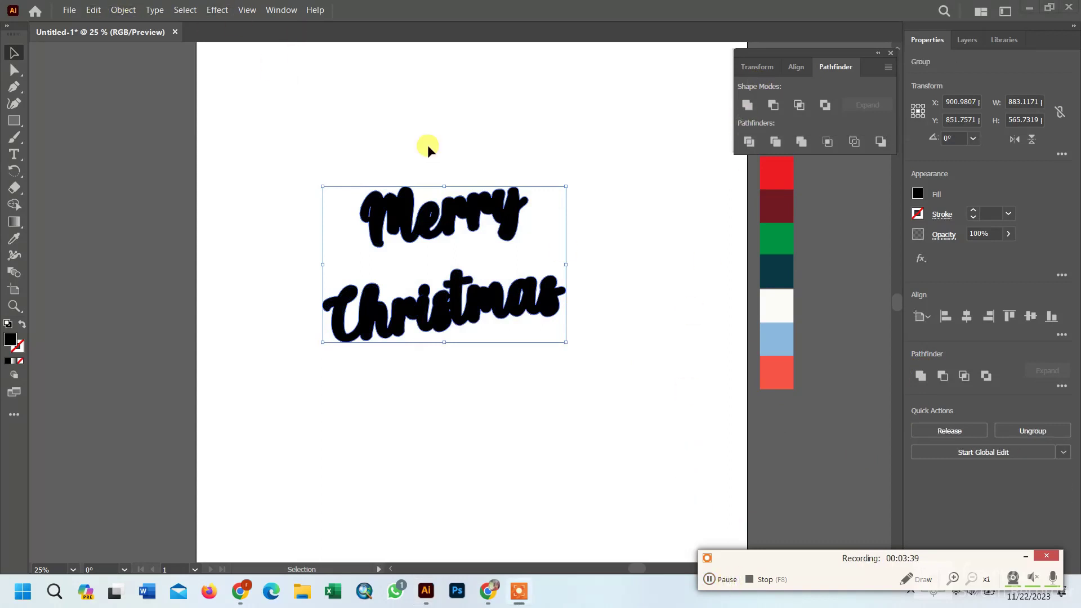
pyautogui.click(326, 147)
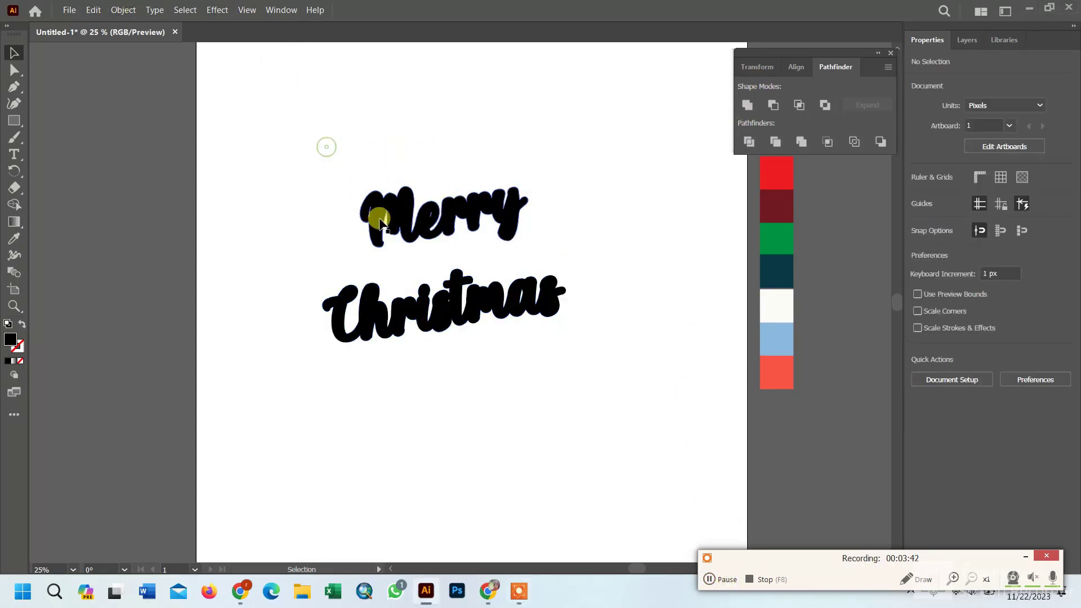
pyautogui.click(380, 220)
pyautogui.click(422, 133)
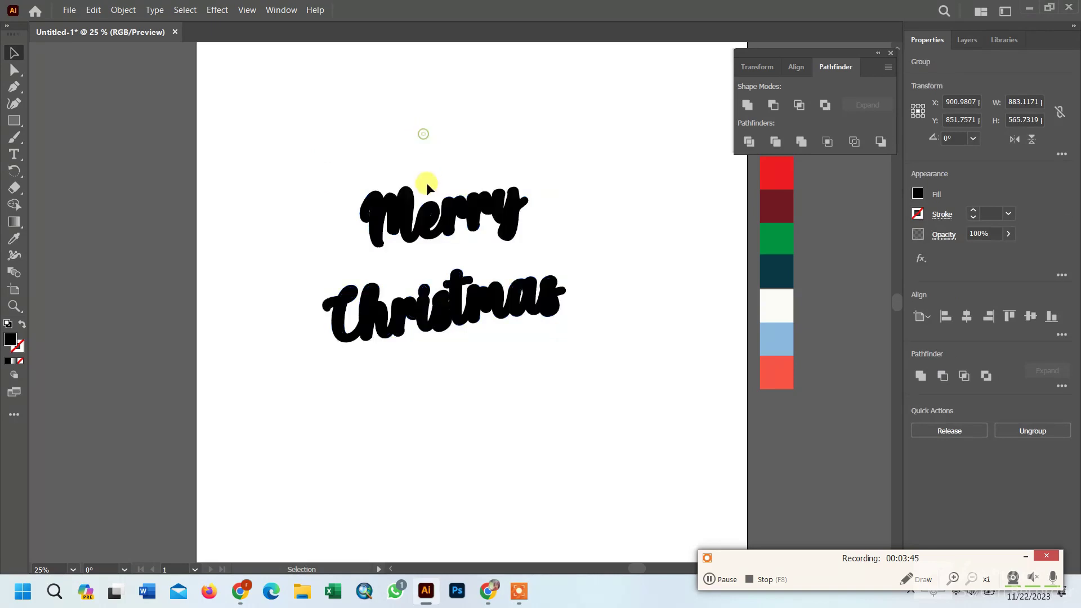
pyautogui.click(405, 190)
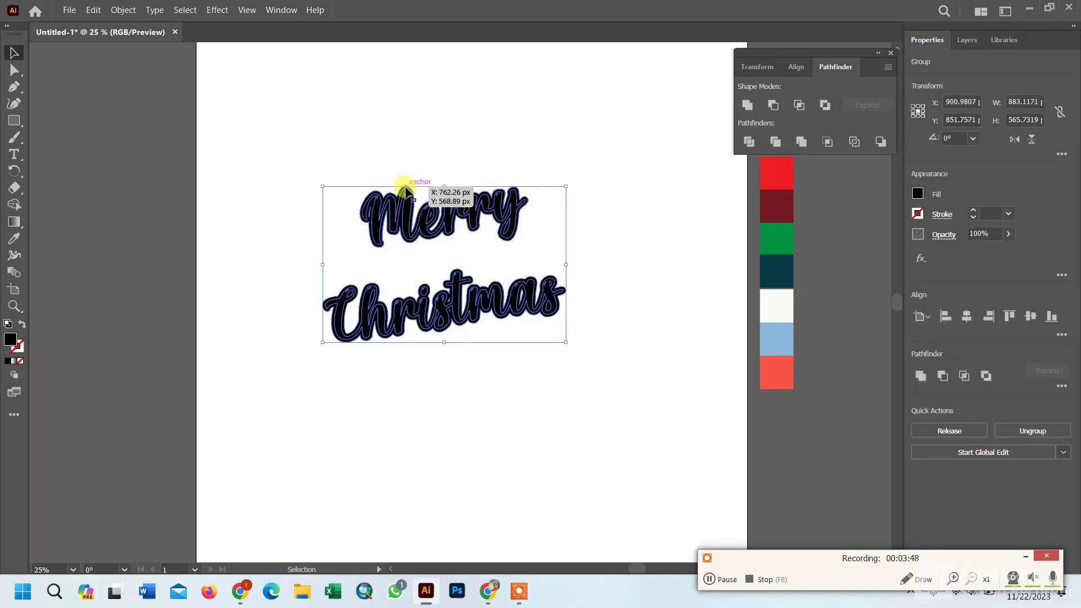
pyautogui.click(617, 316)
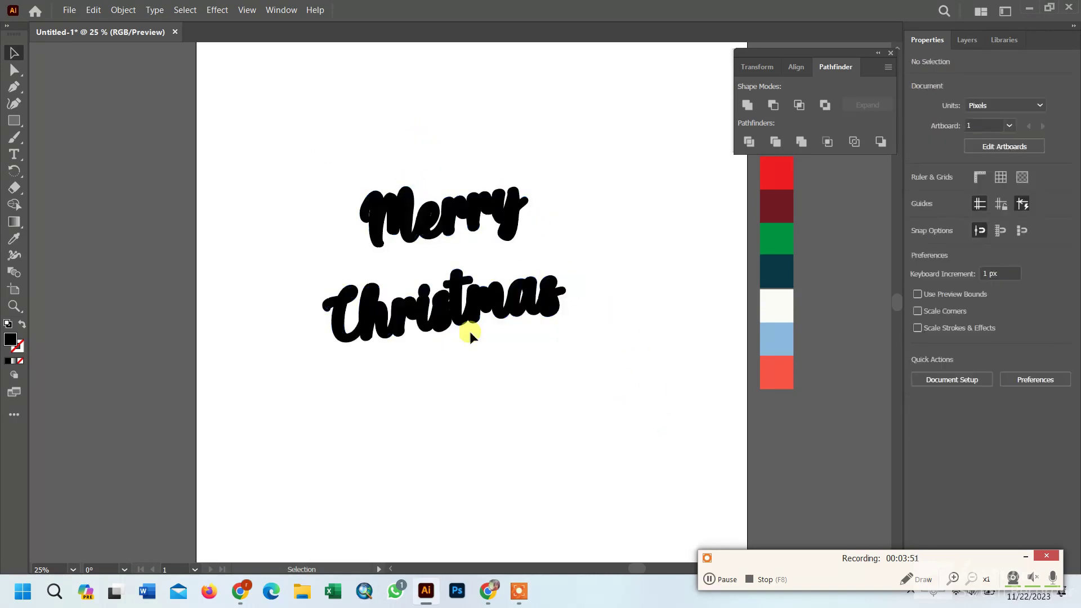
# Isolate the lettering group, cut the united offset outline and paste it behind the original letters.
pyautogui.doubleClick(534, 316)
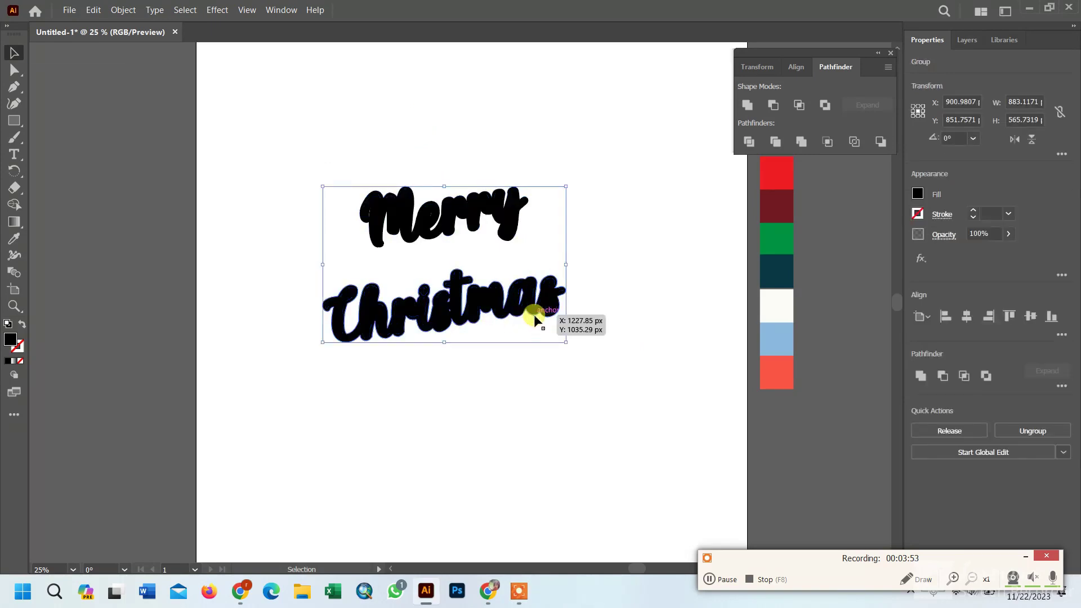
pyautogui.click(534, 315)
pyautogui.click(93, 10)
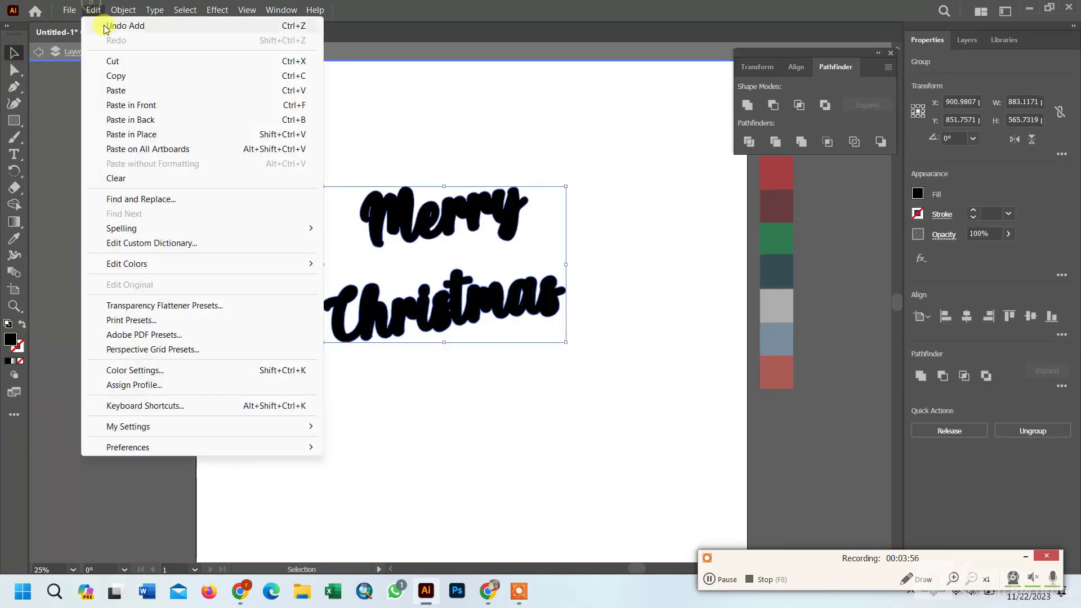
pyautogui.click(114, 61)
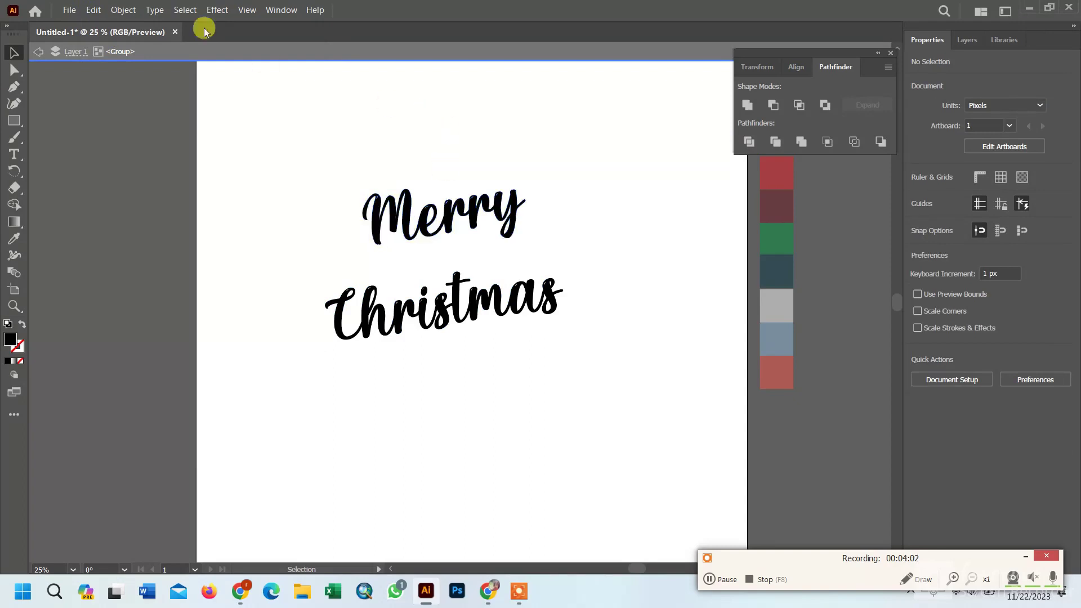
pyautogui.click(94, 9)
pyautogui.click(152, 113)
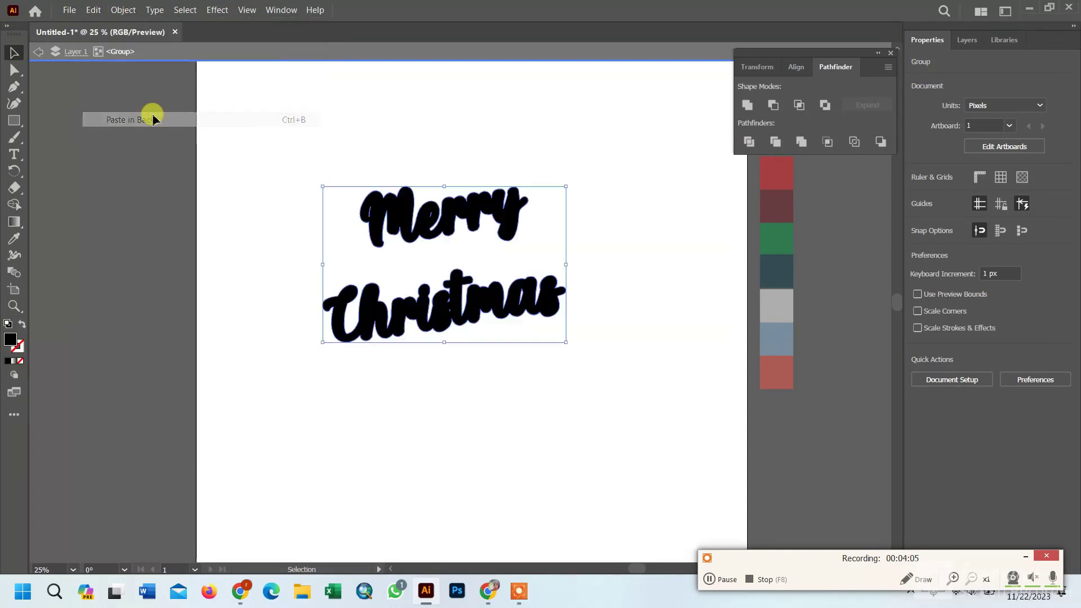
# Swap the offset outline's fill and stroke, and give it the lettering's plain black fill again with the Eyedropper.
pyautogui.click(20, 325)
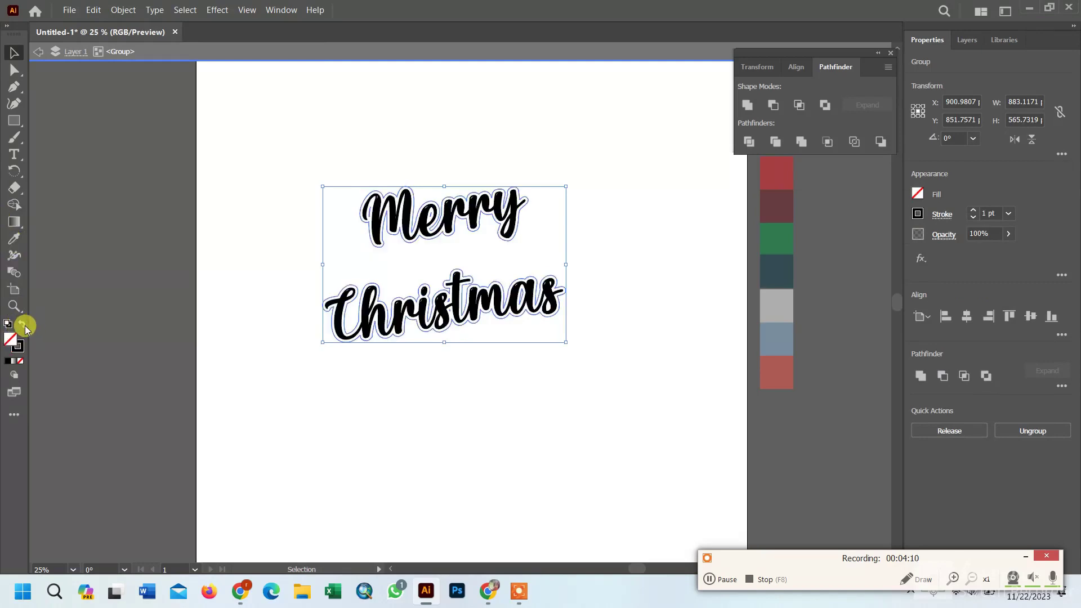
pyautogui.click(14, 238)
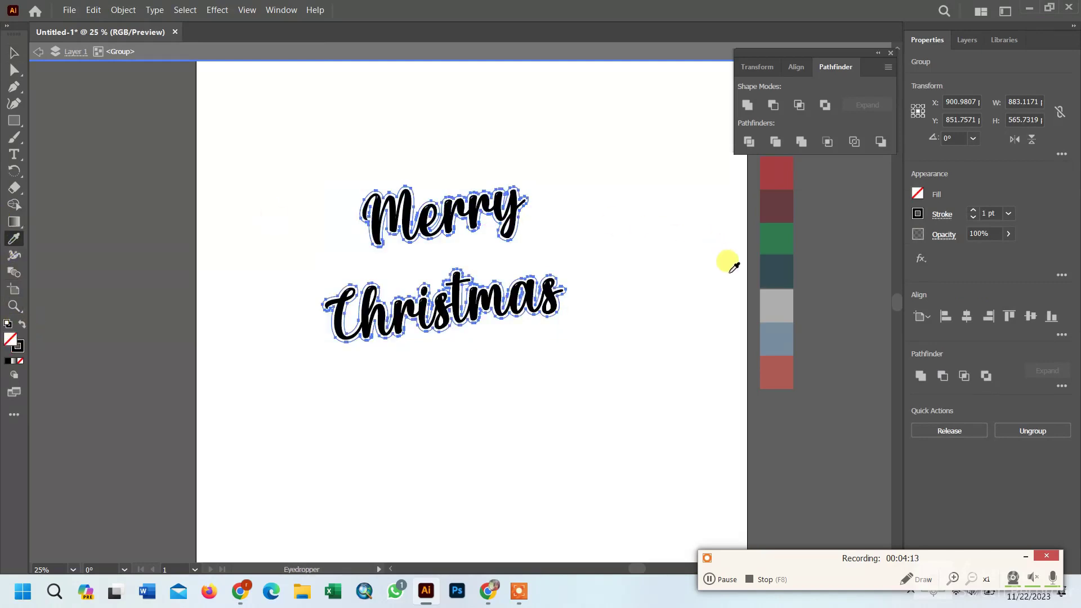
pyautogui.click(457, 282)
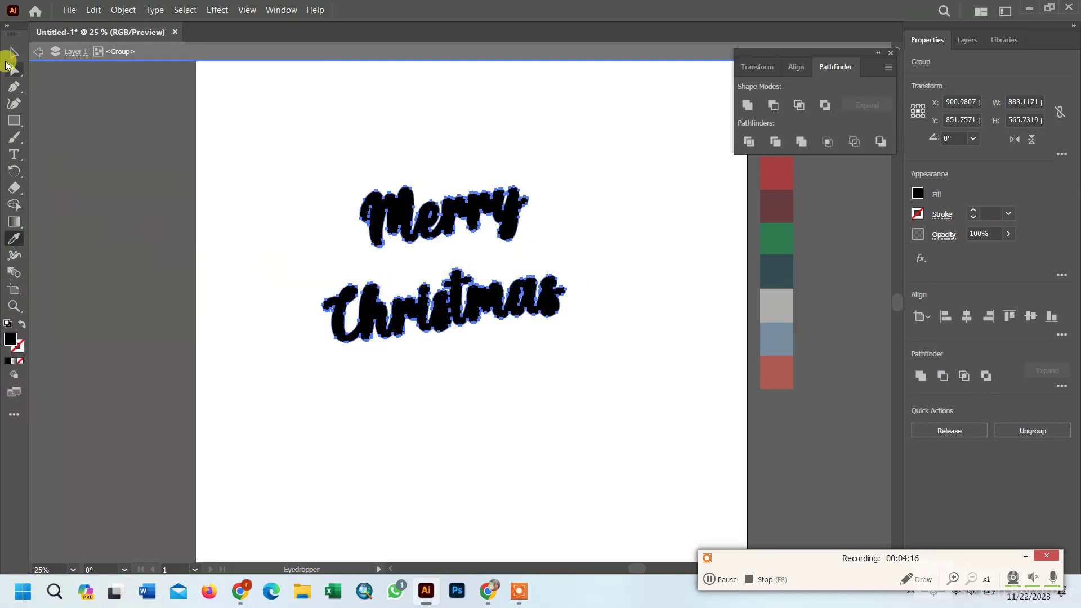
# Fill the inner Merry Christmas lettering with white, keeping the offset outline behind it black.
pyautogui.click(16, 56)
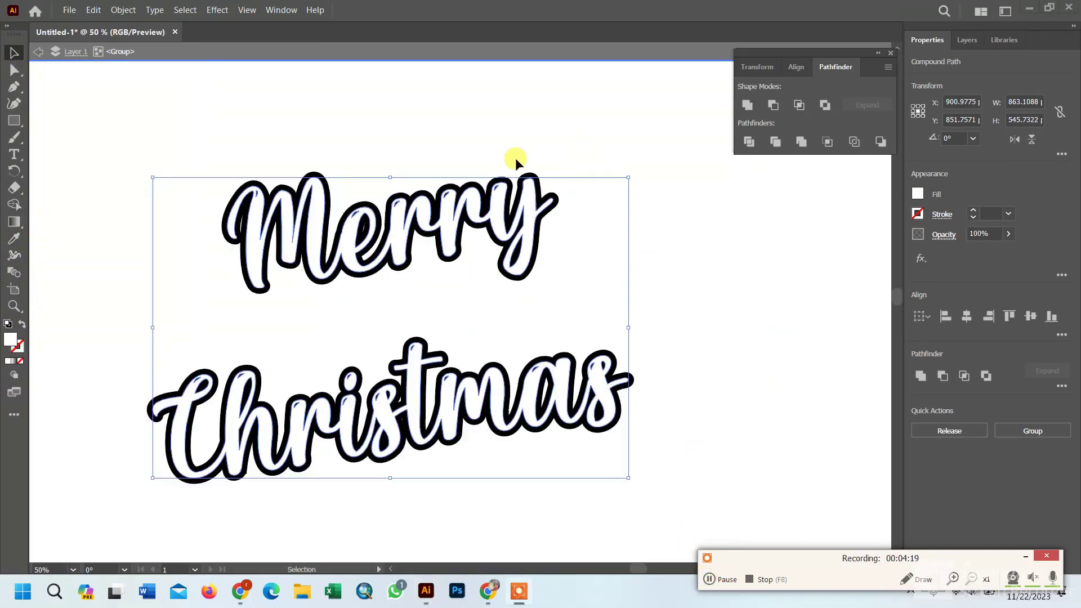
pyautogui.click(534, 176)
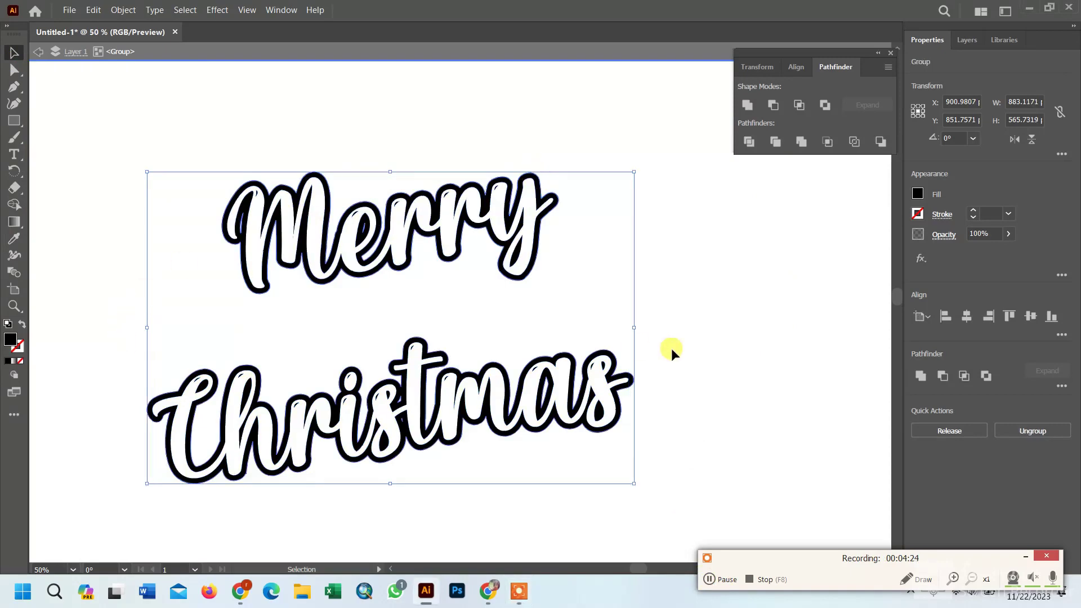
pyautogui.click(111, 11)
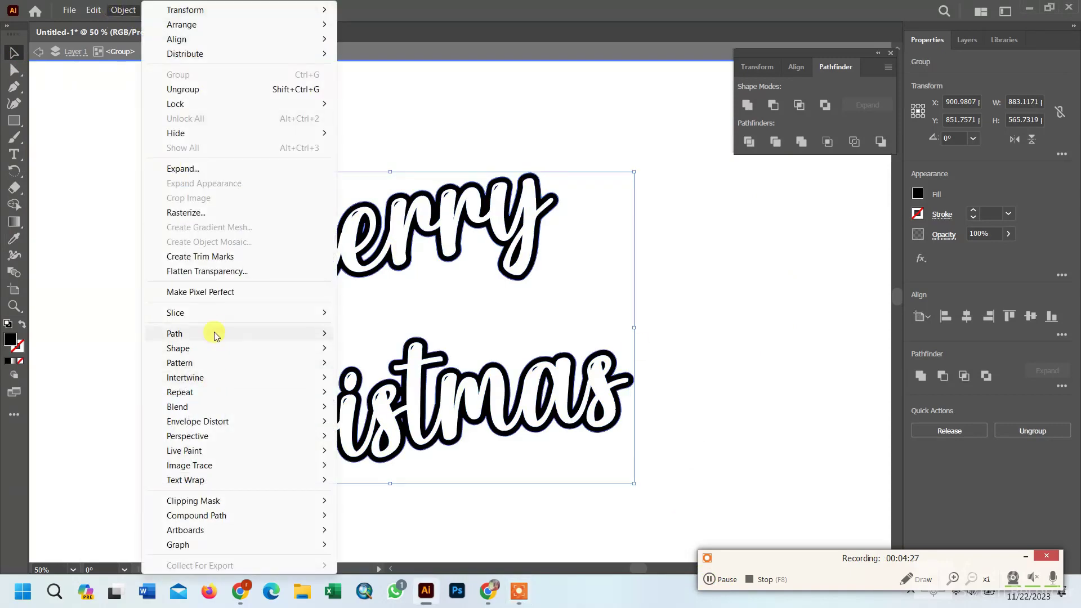
pyautogui.moveTo(212, 335)
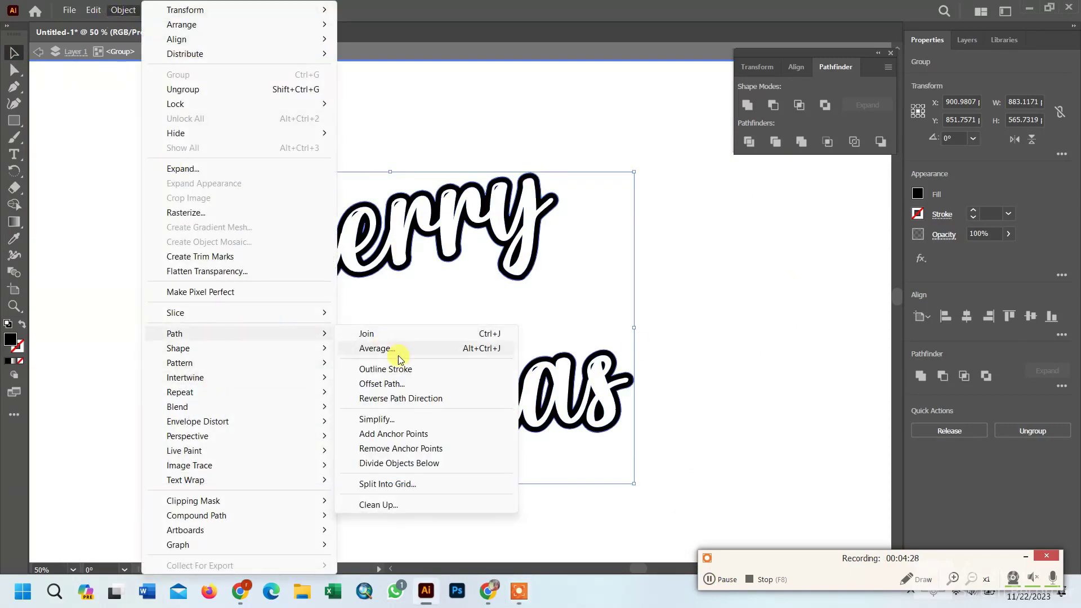
pyautogui.click(461, 136)
# Paste a copy of the black offset outline behind the Merry Christmas lettering.
pyautogui.moveTo(137, 164); pyautogui.dragTo(445, 439)
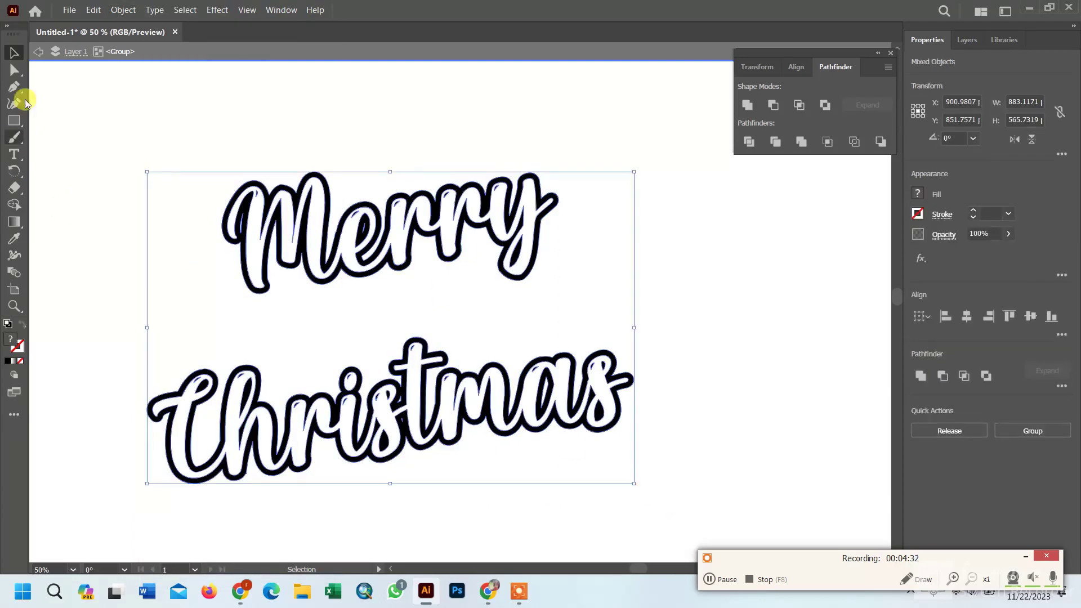
pyautogui.click(94, 10)
pyautogui.click(148, 121)
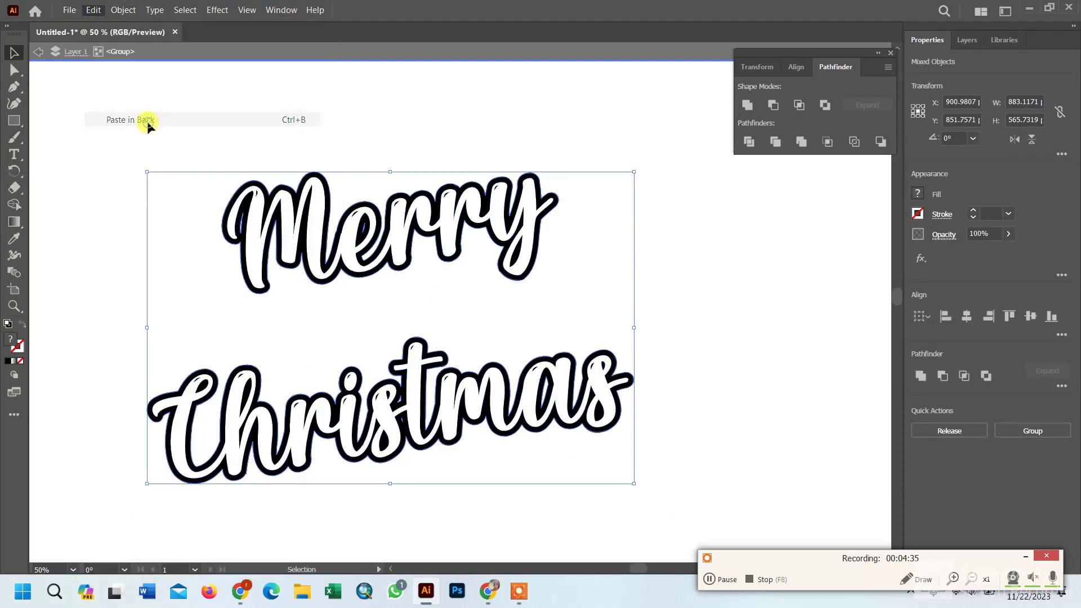
# Nudge the pasted black outline about 11 px to the right and 6 px down to form a drop shadow.
pyautogui.press('Right')
pyautogui.press('Right')
pyautogui.press('Right')
pyautogui.press('Right')
pyautogui.press('Right')
pyautogui.press('Right')
pyautogui.press('Right')
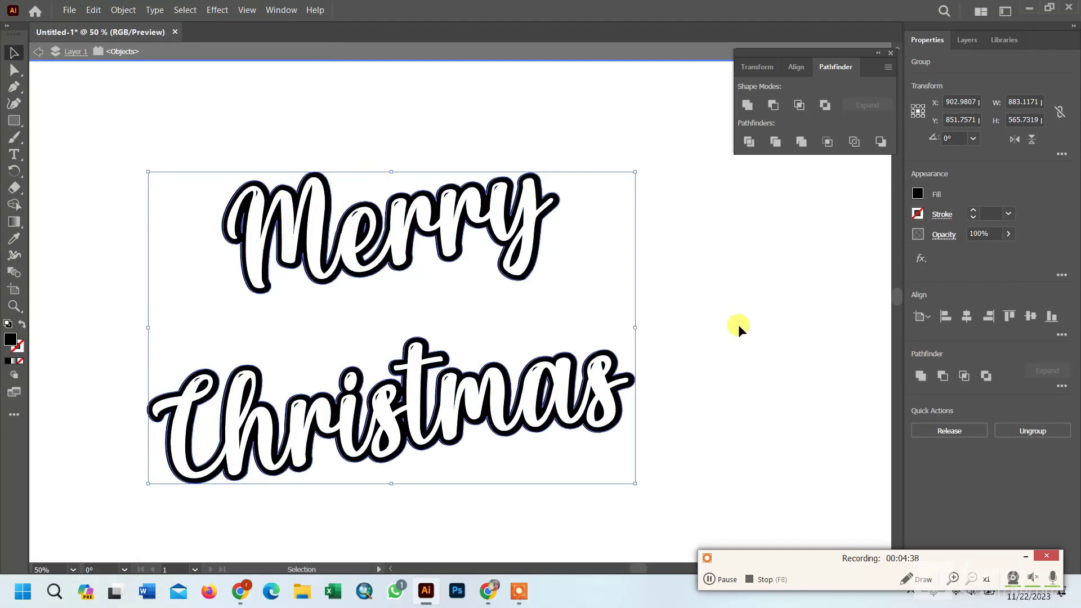
pyautogui.press('Down')
pyautogui.press('Down')
pyautogui.press('Down')
pyautogui.press('Down')
pyautogui.press('Down')
pyautogui.press('Down')
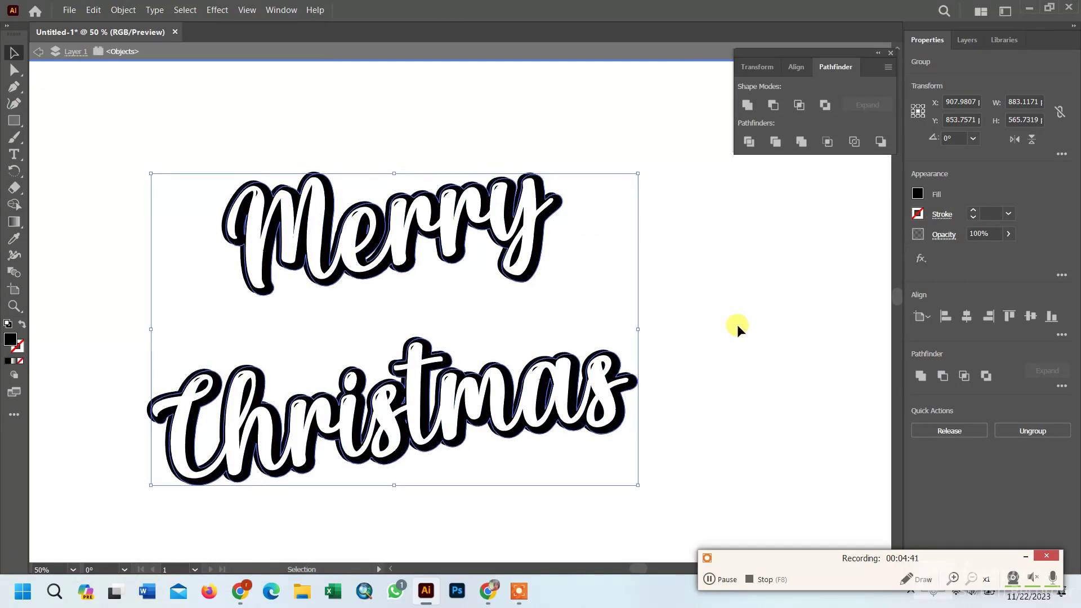
pyautogui.press('Right')
pyautogui.press('Right')
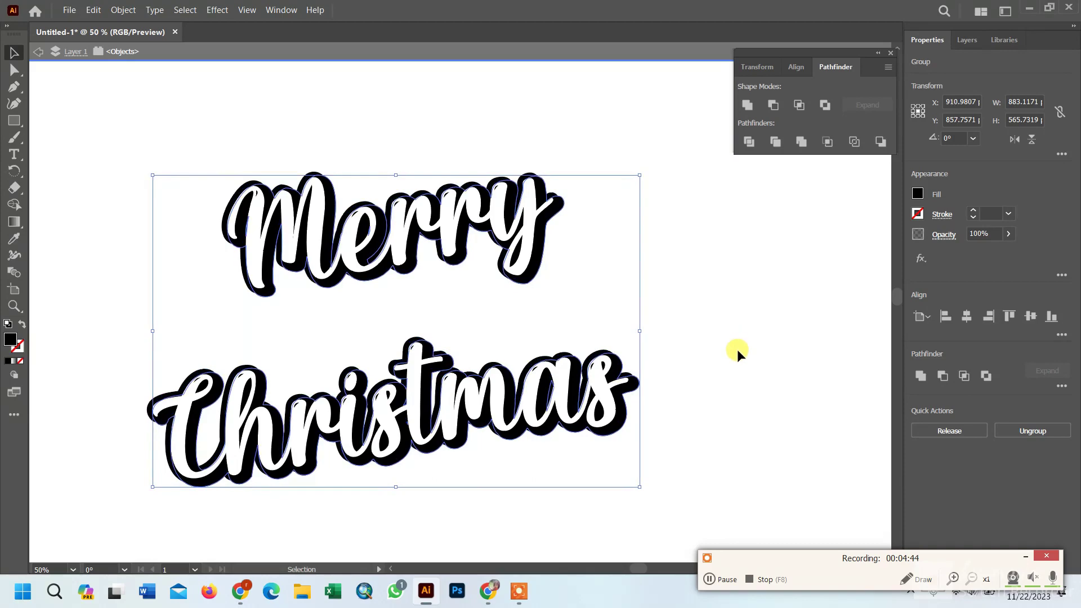
pyautogui.press('Right')
pyautogui.press('Right')
pyautogui.press('Right')
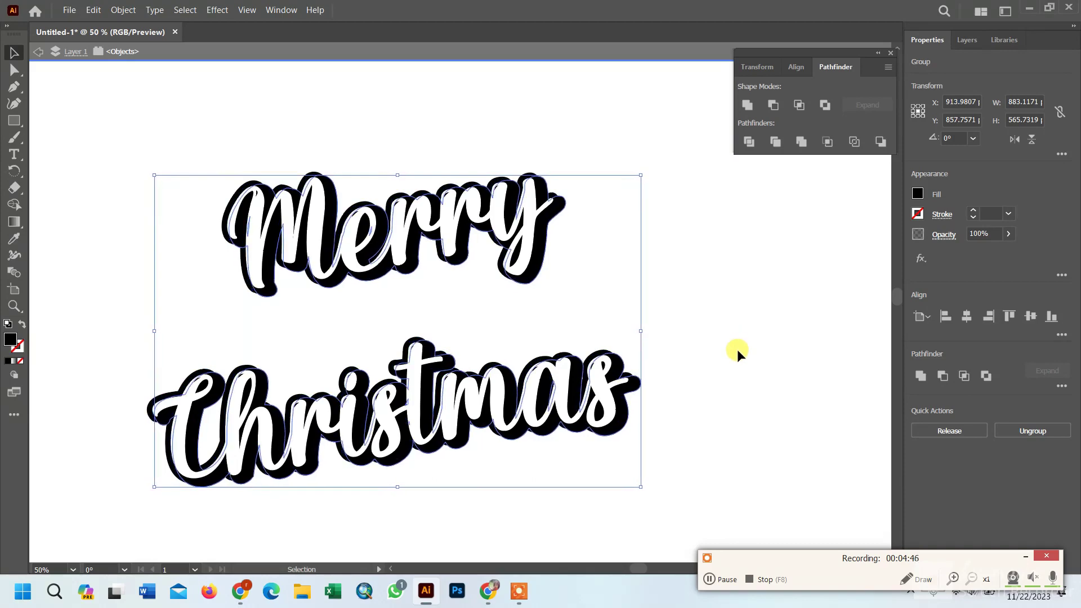
pyautogui.press('Left')
pyautogui.press('Left')
pyautogui.press('Right')
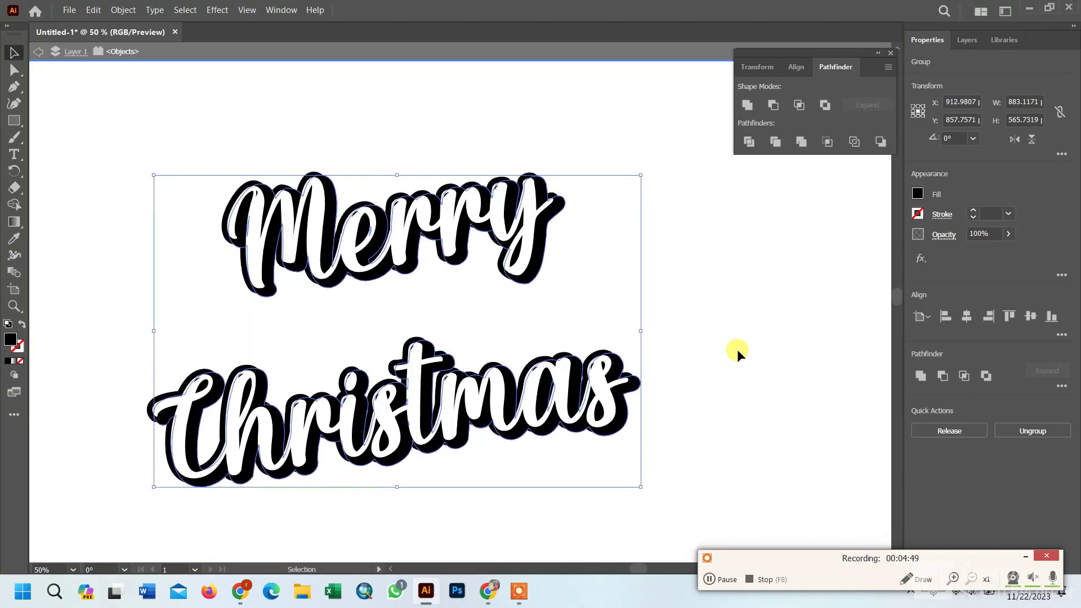
pyautogui.press('Left')
# Nudge the black drop-shadow copy of the word Christmas 5 px to the right.
pyautogui.click(711, 580)
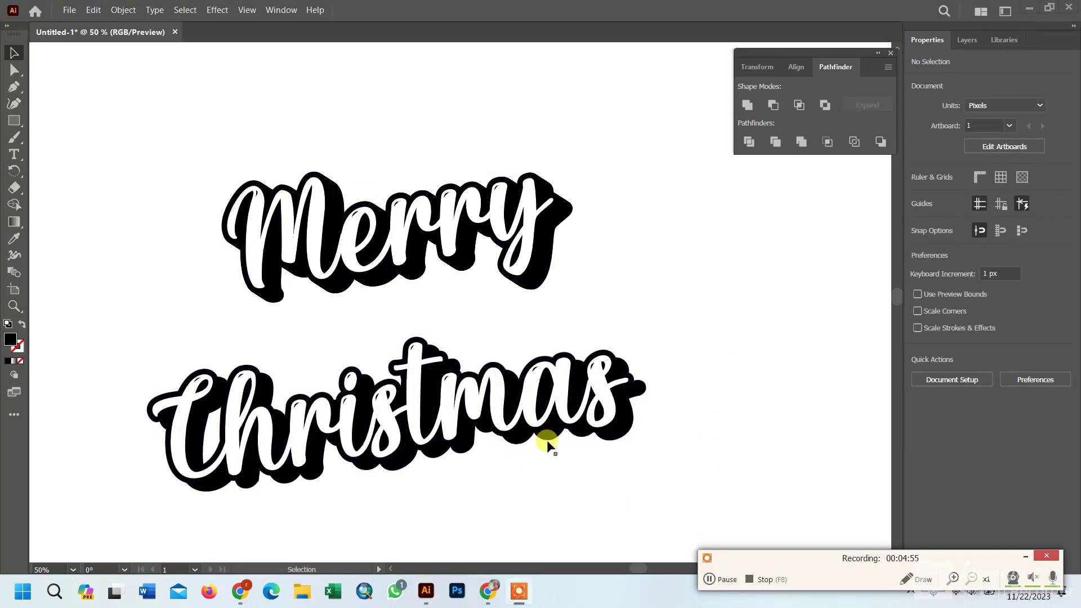
pyautogui.click(620, 431)
pyautogui.press('Down')
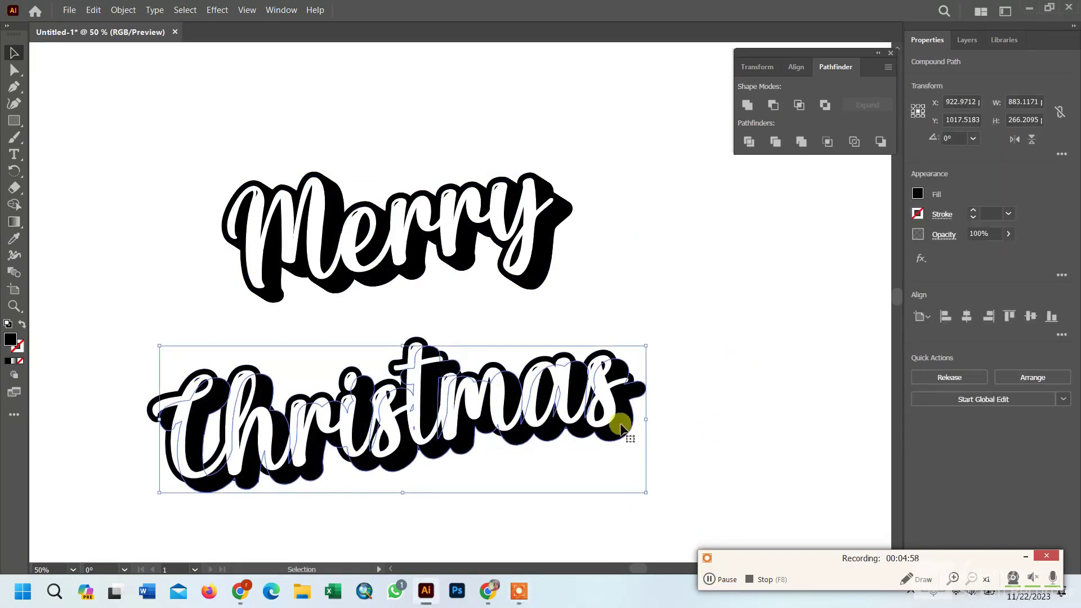
pyautogui.press('Right')
pyautogui.press('Right')
pyautogui.press('Right')
pyautogui.press('Right')
pyautogui.press('Right')
pyautogui.press('Down')
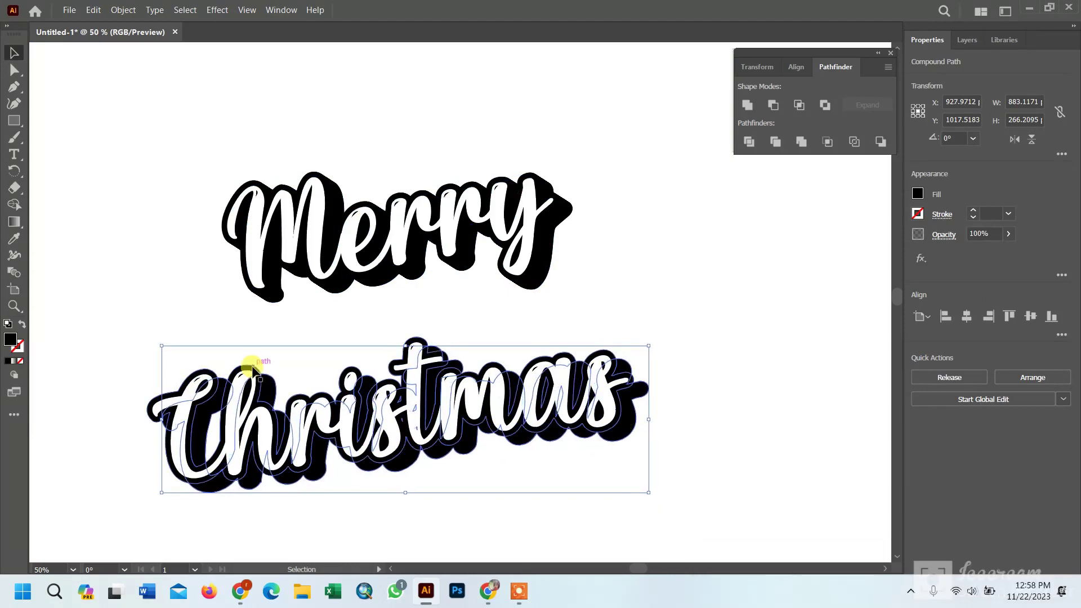
pyautogui.keyDown('shift'); pyautogui.click(253, 367); pyautogui.keyUp('shift')
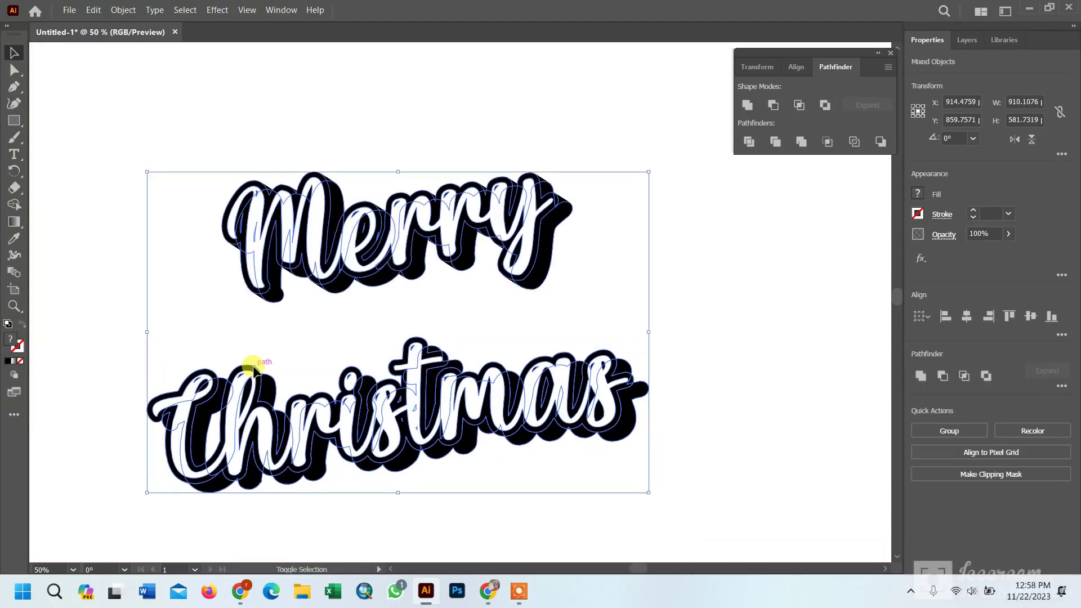
pyautogui.keyDown('shift'); pyautogui.click(186, 393); pyautogui.keyUp('shift')
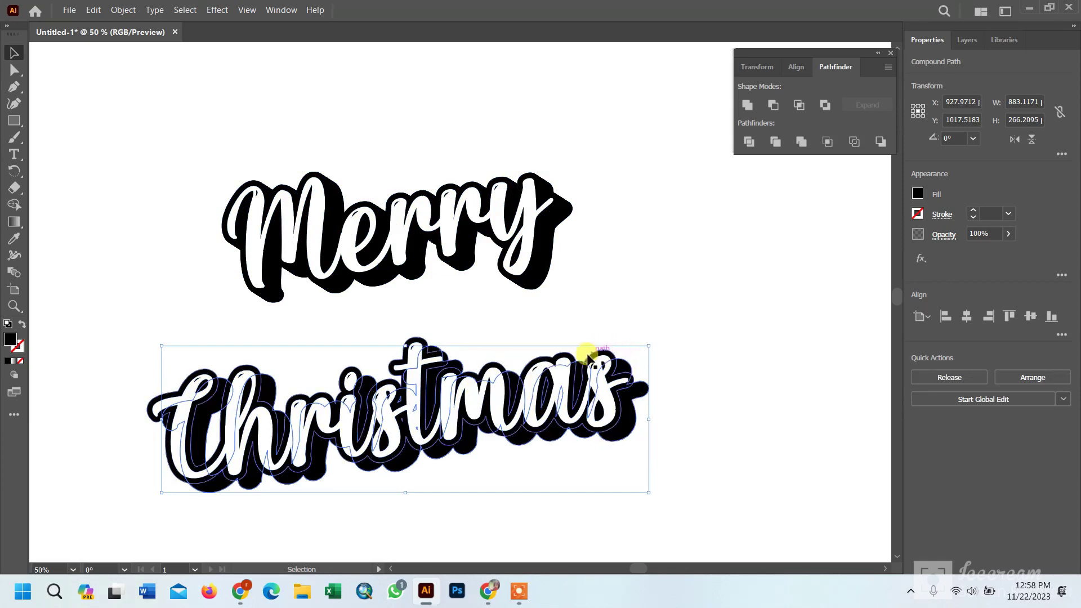
pyautogui.keyDown('shift'); pyautogui.click(347, 370); pyautogui.keyUp('shift')
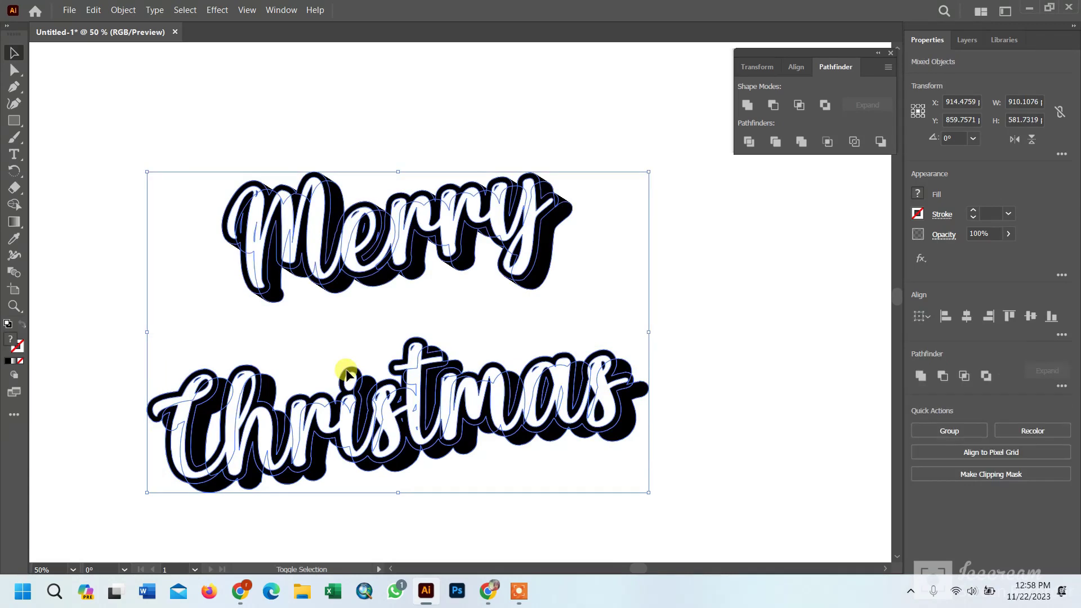
pyautogui.keyDown('shift'); pyautogui.click(347, 371); pyautogui.keyUp('shift')
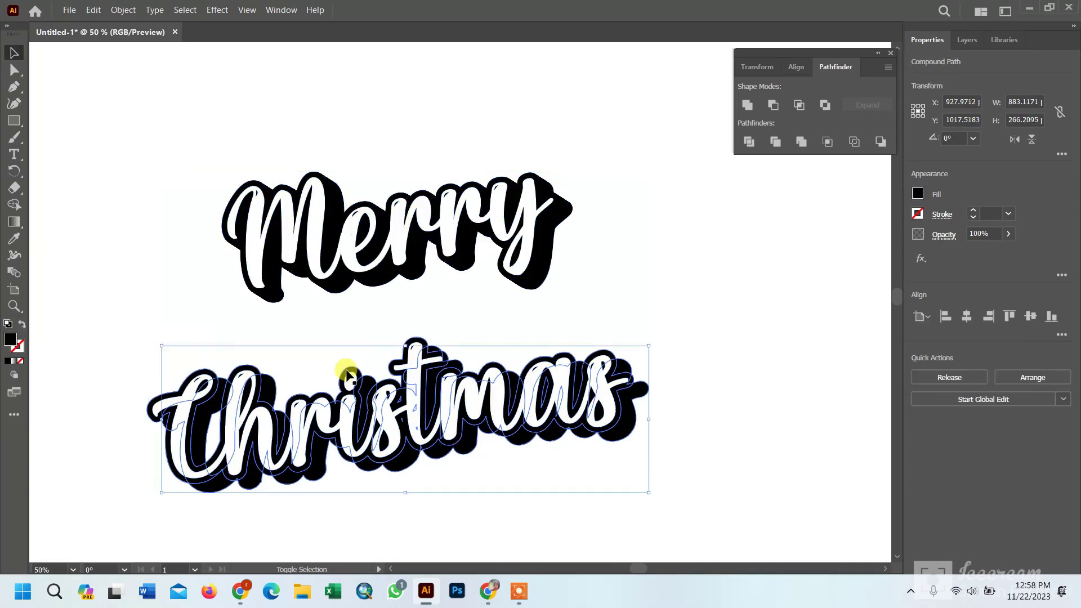
pyautogui.keyDown('shift'); pyautogui.click(331, 414); pyautogui.keyUp('shift')
pyautogui.keyDown('shift'); pyautogui.click(330, 415); pyautogui.keyUp('shift')
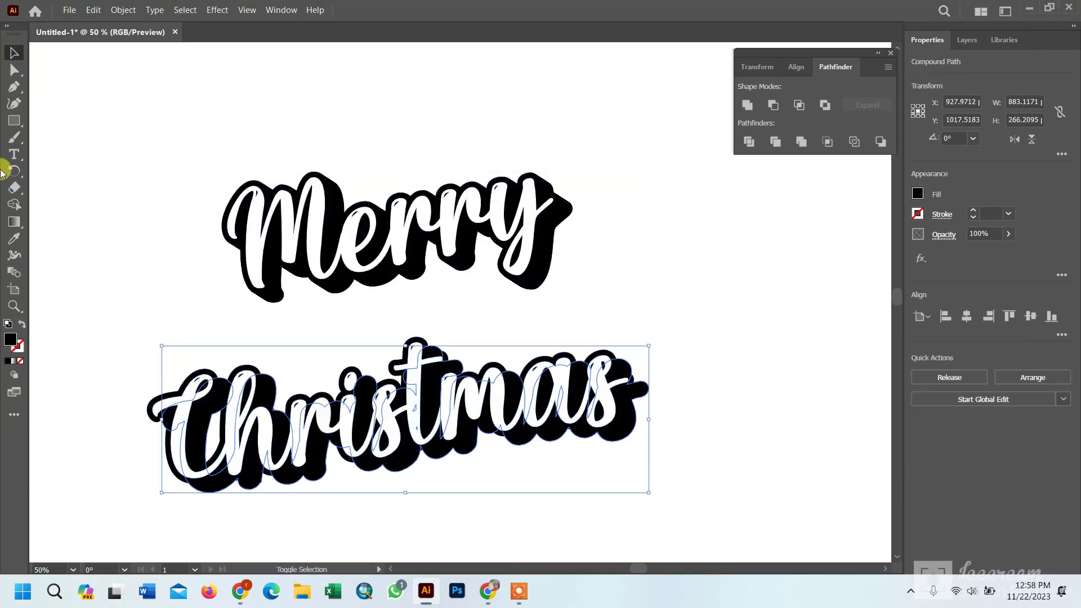
pyautogui.keyDown('shift'); pyautogui.click(496, 365); pyautogui.keyUp('shift')
pyautogui.doubleClick(496, 365)
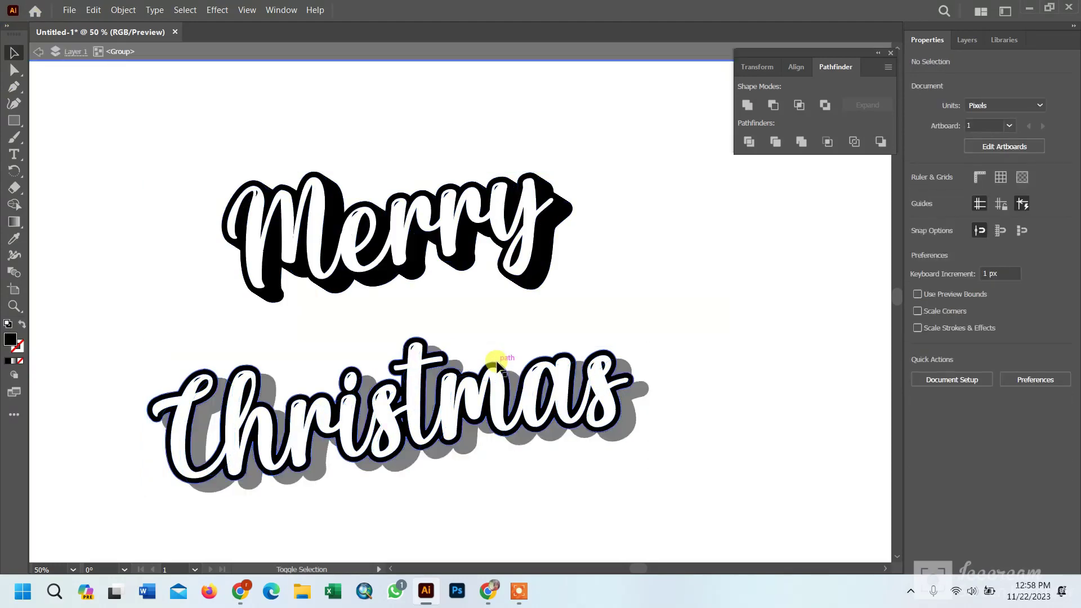
# Select the Christmas offset outline together with its shadow copy and make a Blend between them.
pyautogui.doubleClick(613, 435)
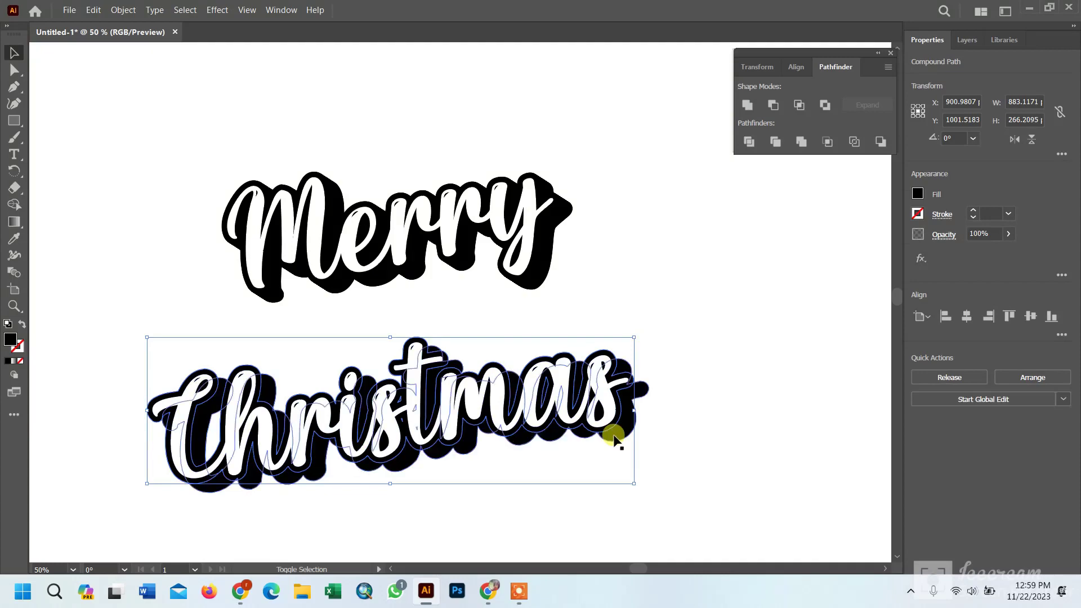
pyautogui.keyDown('shift'); pyautogui.click(610, 437); pyautogui.keyUp('shift')
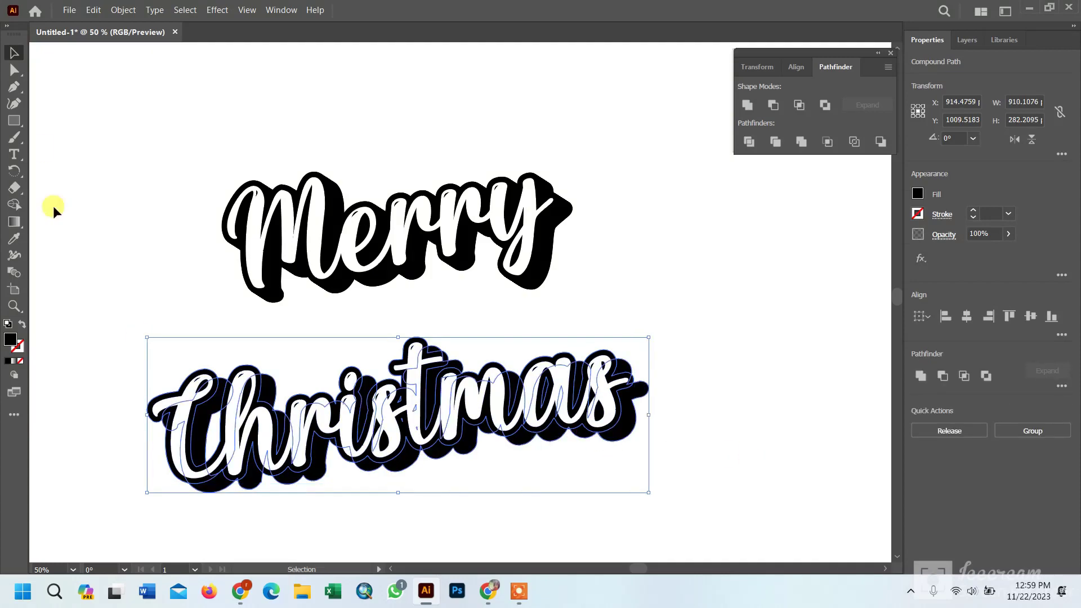
pyautogui.click(120, 12)
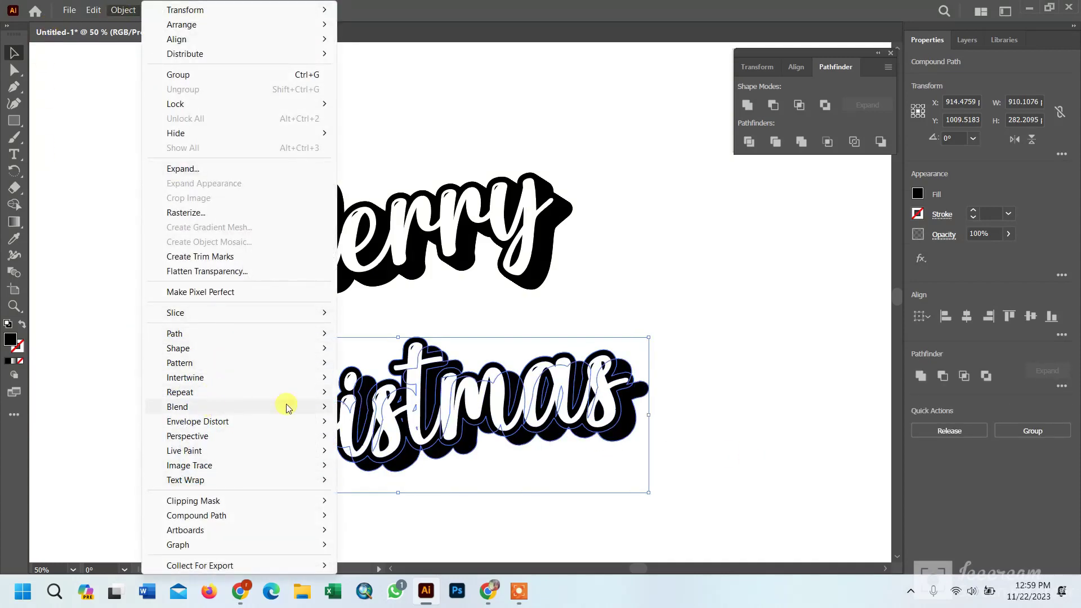
pyautogui.moveTo(285, 408)
pyautogui.click(361, 406)
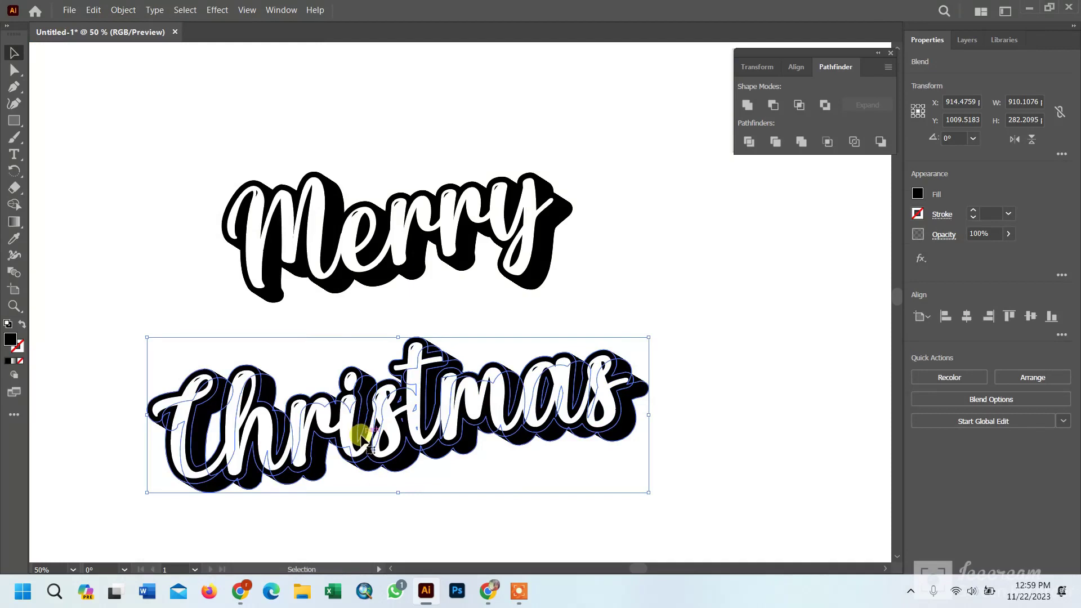
pyautogui.click(774, 409)
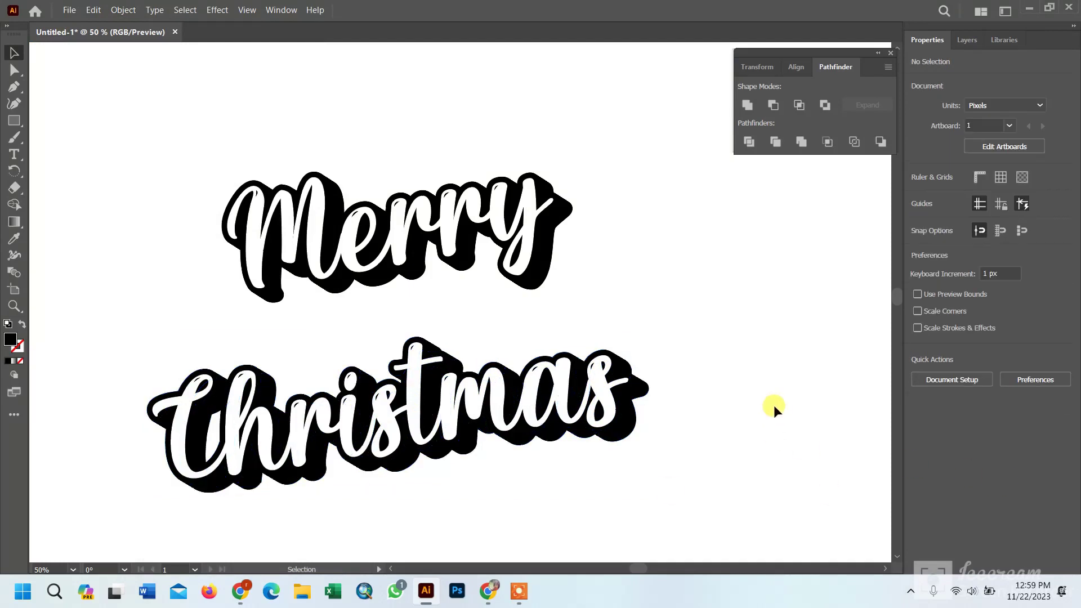
pyautogui.click(526, 600)
pyautogui.click(707, 578)
pyautogui.click(707, 577)
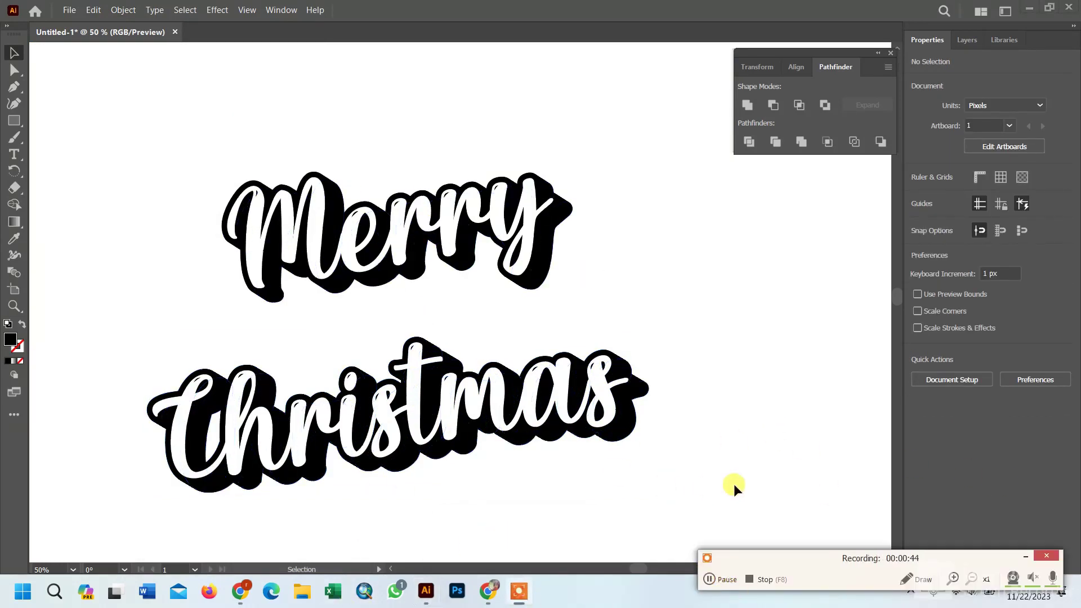
# Expand the Christmas shadow blend and unite the resulting shapes into a single shape with Pathfinder.
pyautogui.click(449, 362)
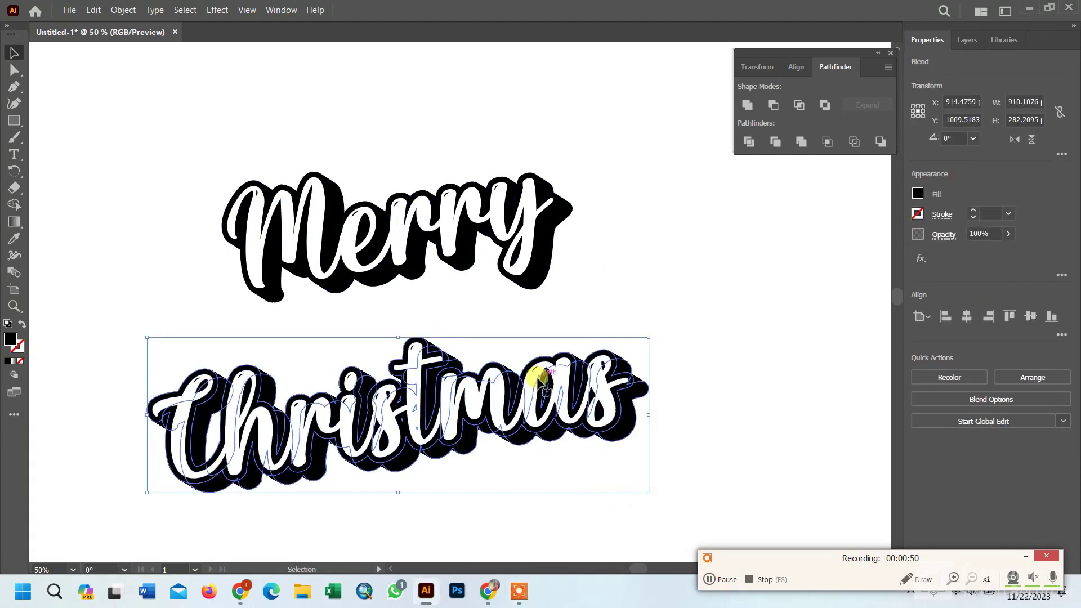
pyautogui.click(117, 11)
pyautogui.click(191, 173)
pyautogui.click(489, 377)
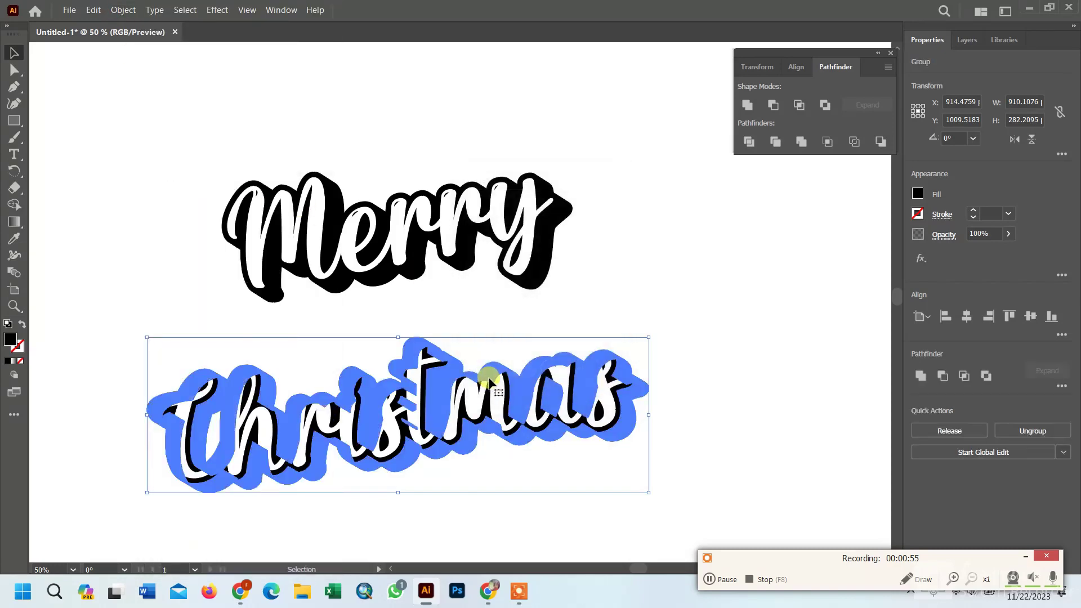
pyautogui.click(744, 108)
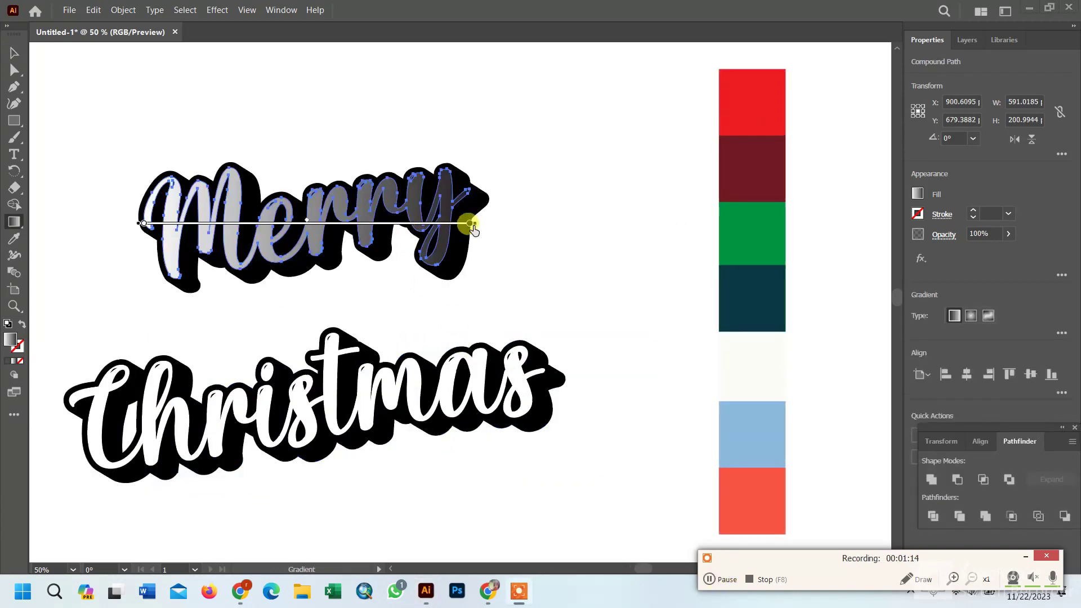
# Set the end colour stop of the Merry lettering's linear gradient to dark grey, about 70% K.
pyautogui.click(471, 225)
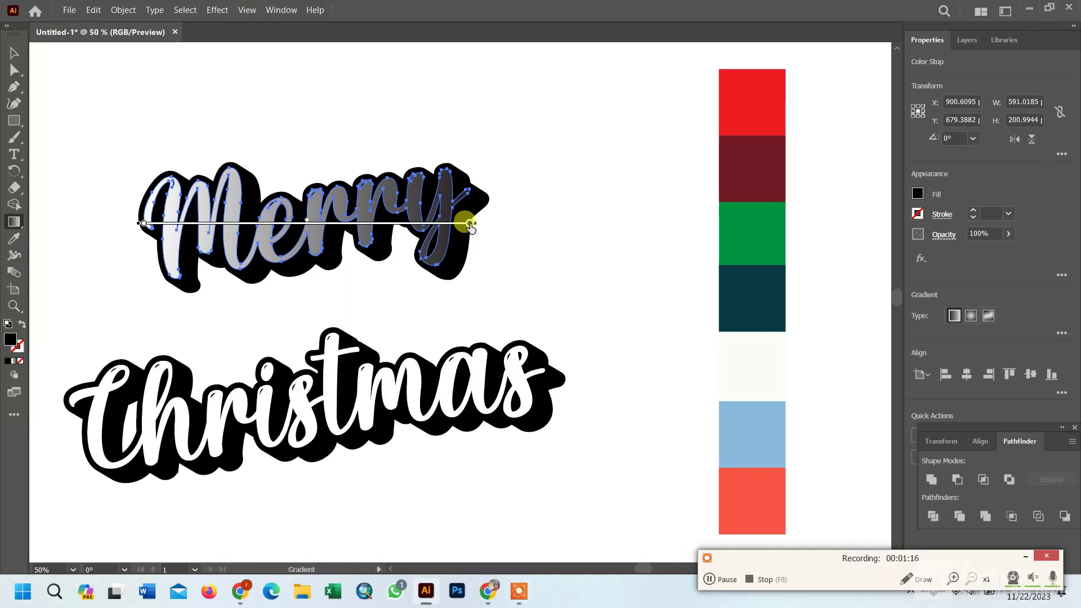
pyautogui.doubleClick(471, 225)
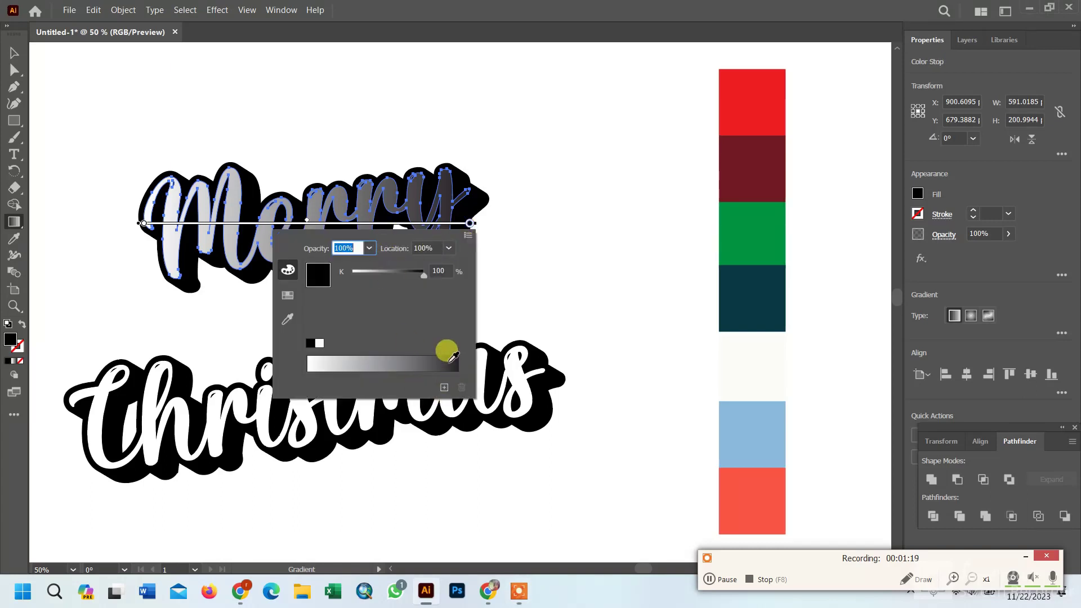
pyautogui.doubleClick(471, 223)
pyautogui.click(414, 364)
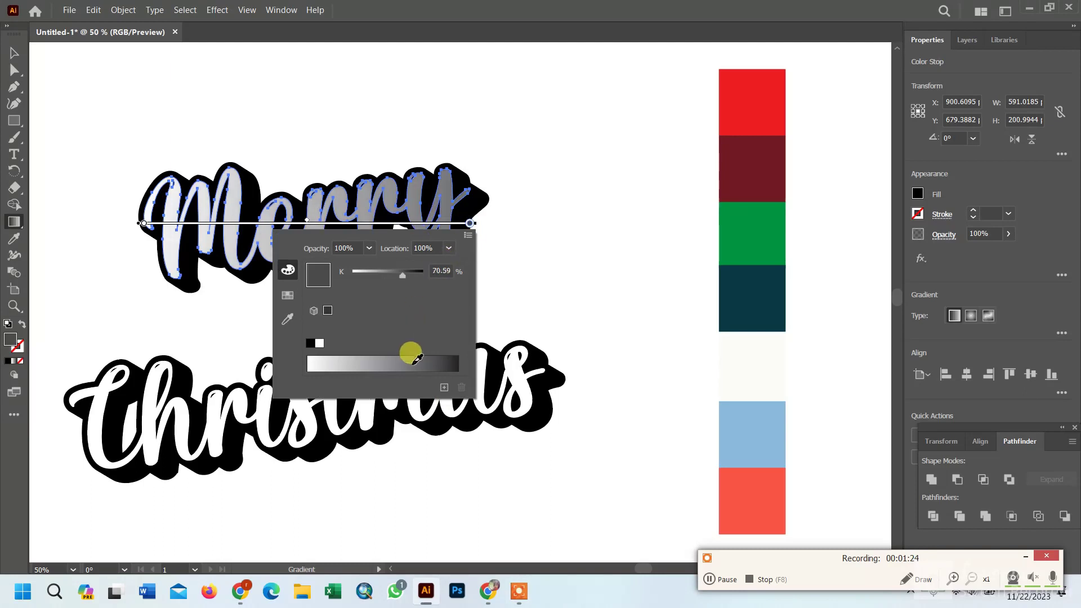
pyautogui.doubleClick(471, 223)
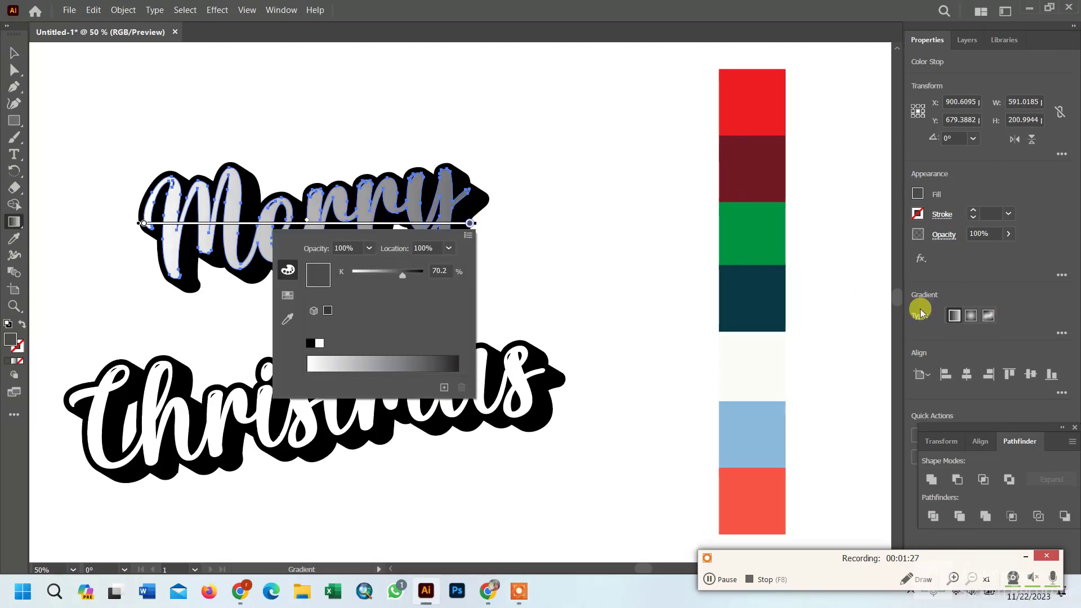
pyautogui.click(952, 317)
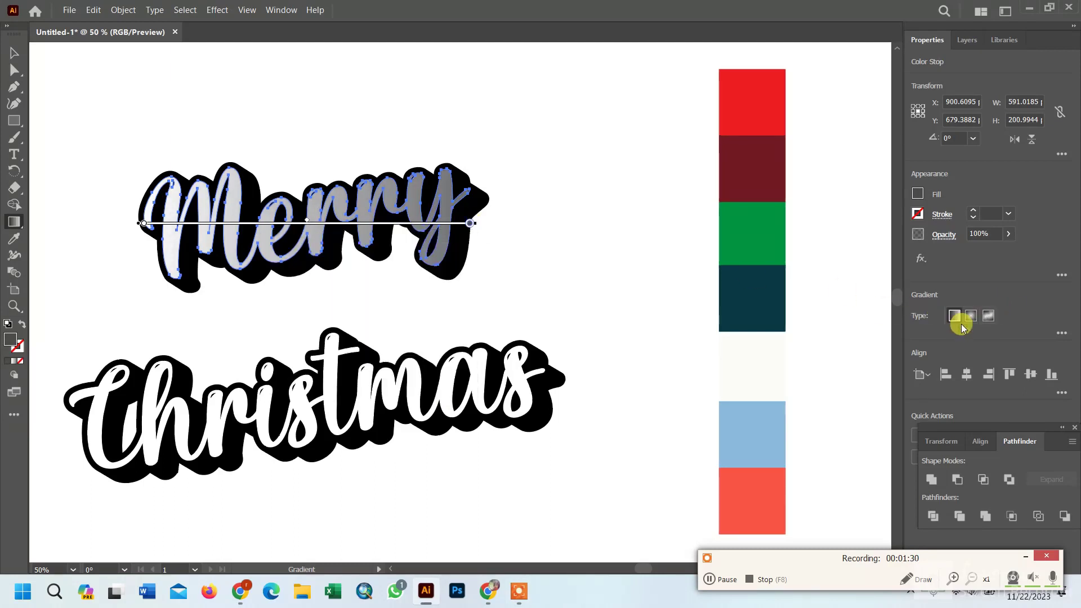
# Fill the Merry lettering with the bright red of the palette using the Eyedropper.
pyautogui.doubleClick(471, 223)
pyautogui.click(14, 238)
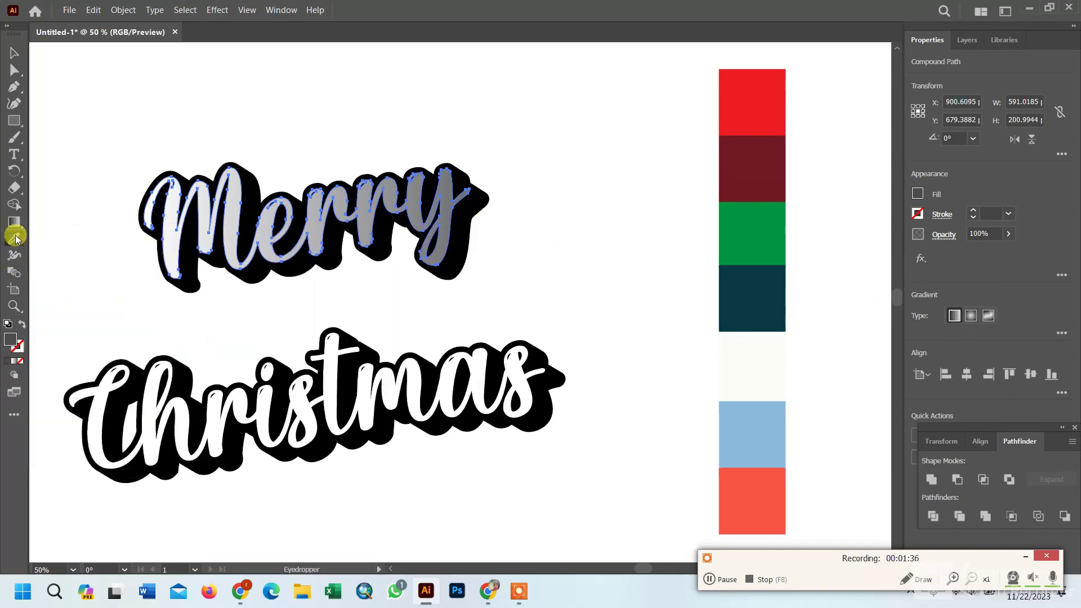
pyautogui.click(750, 118)
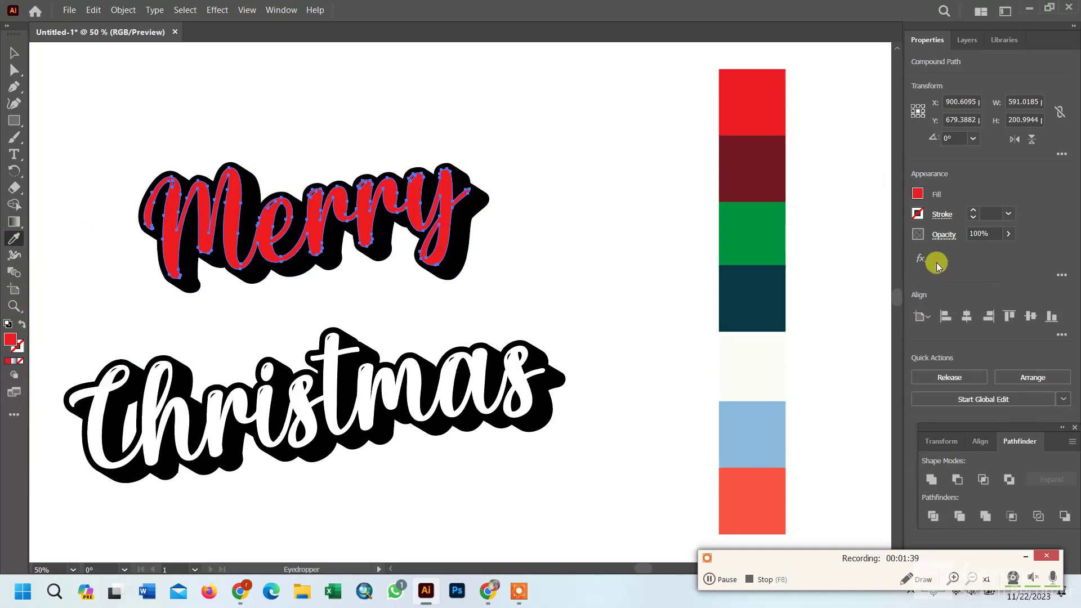
# Reapply the linear gradient to the Merry lettering, sample bright red for its end stop, and shift that stop slightly inward.
pyautogui.click(13, 222)
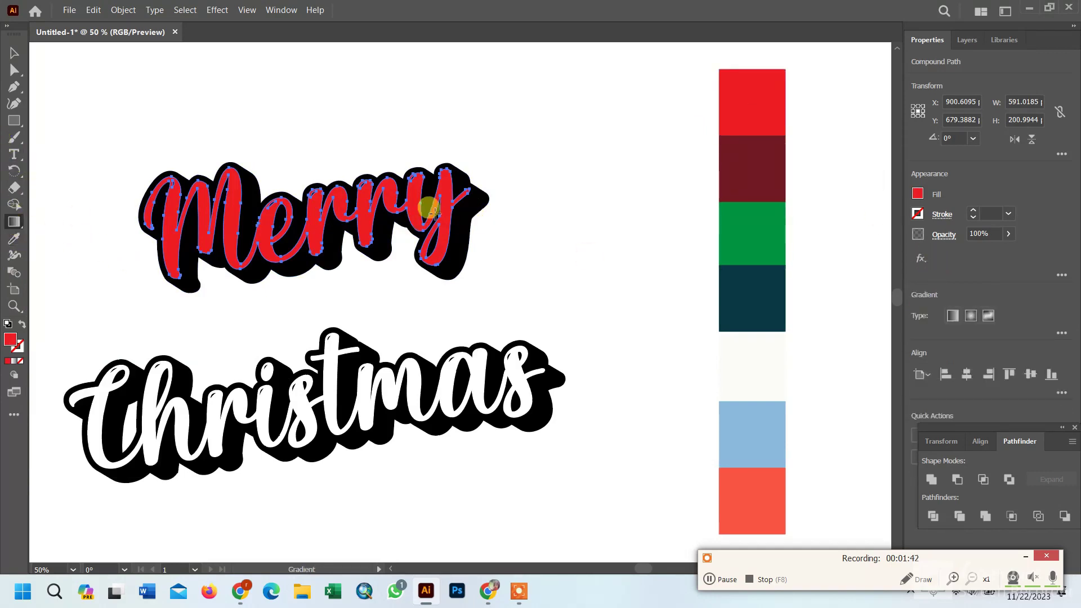
pyautogui.click(439, 198)
pyautogui.doubleClick(470, 224)
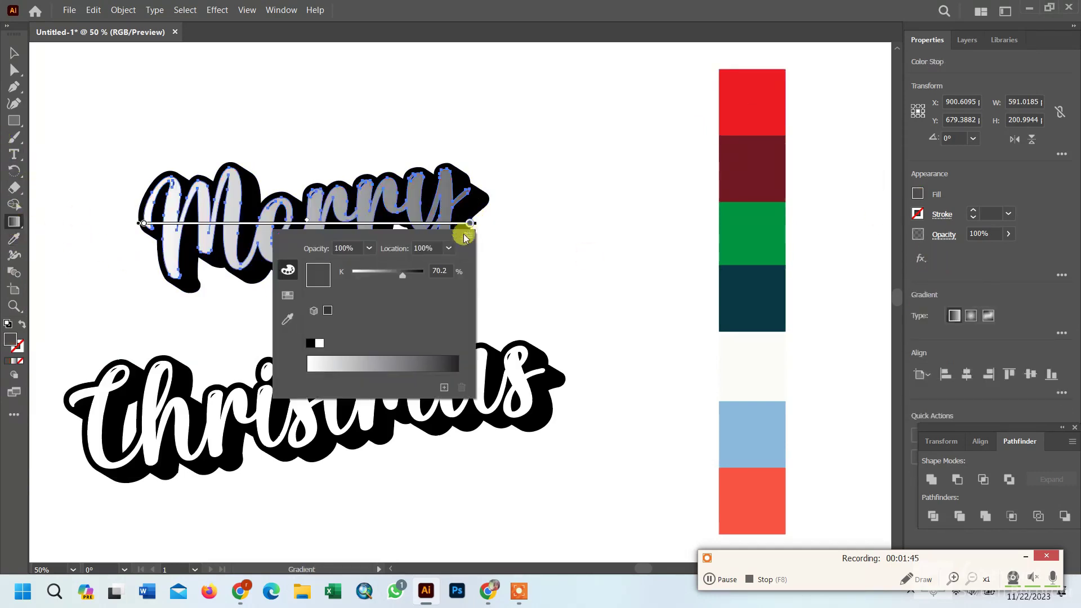
pyautogui.click(289, 320)
pyautogui.click(749, 97)
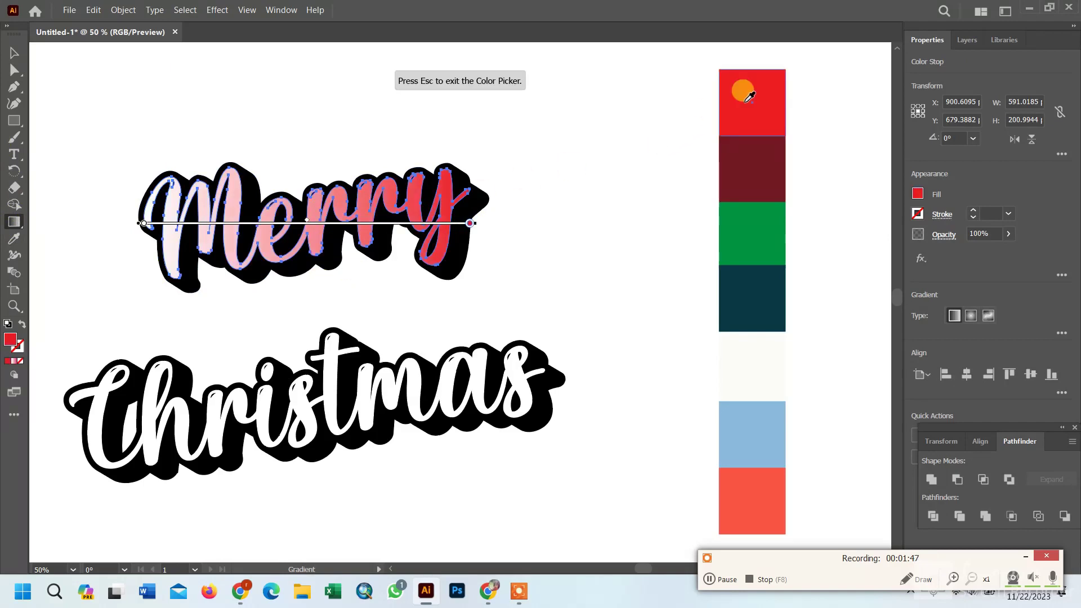
pyautogui.moveTo(467, 225)
pyautogui.mouseDown()
pyautogui.moveTo(259, 222)
pyautogui.moveTo(162, 234)
pyautogui.moveTo(455, 226)
pyautogui.mouseUp()
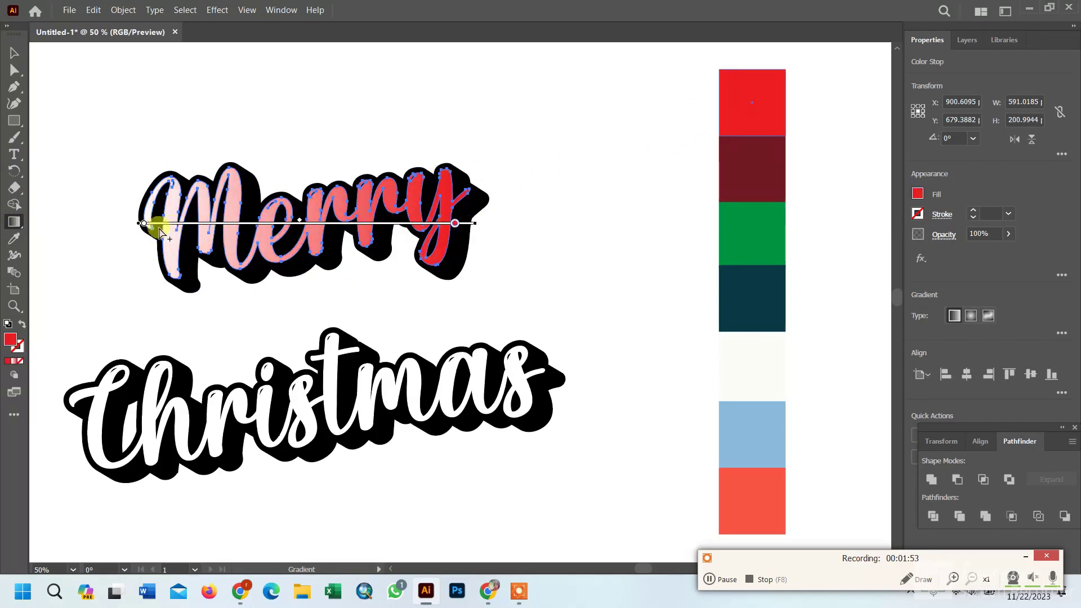
# Sample the coral red palette colour for the start stop of the Merry gradient.
pyautogui.moveTo(145, 224); pyautogui.dragTo(123, 231)
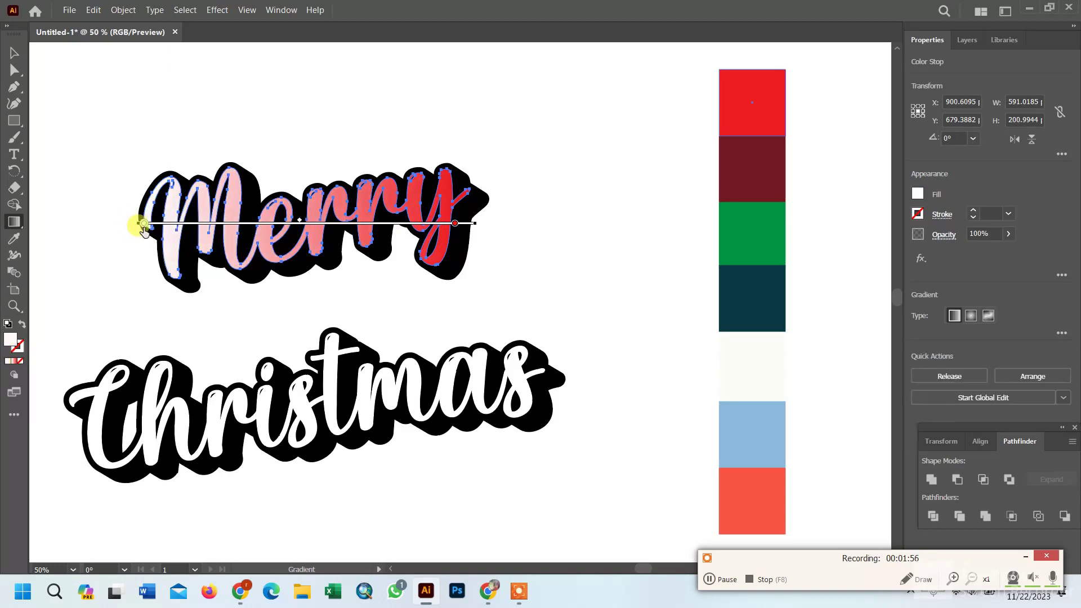
pyautogui.doubleClick(144, 225)
pyautogui.click(12, 317)
pyautogui.click(754, 478)
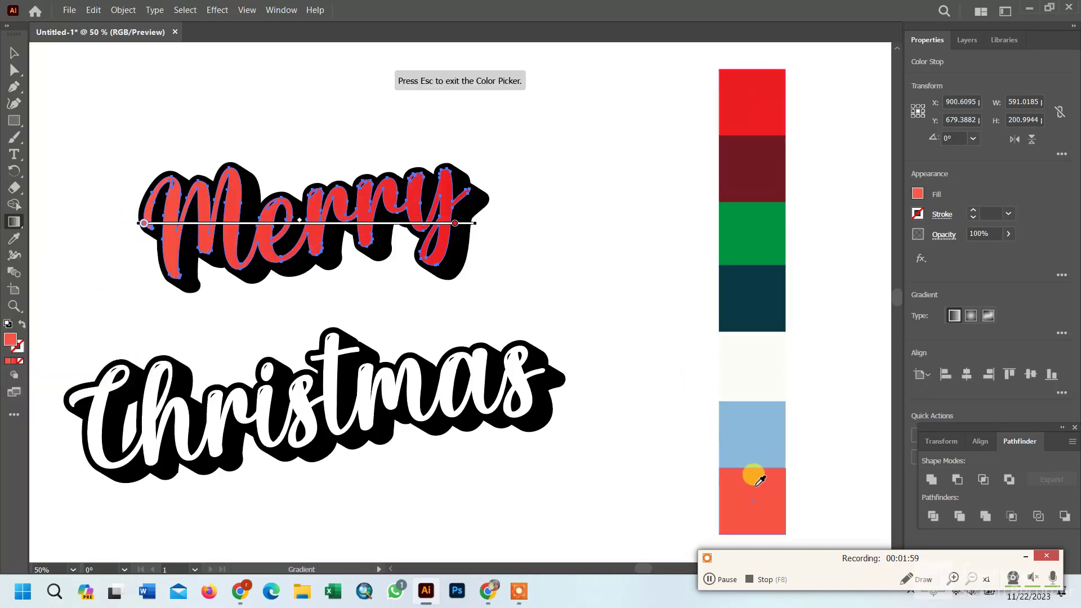
pyautogui.press('Escape')
# Set the Merry gradient's end stop to the palette's bright red at 100% location and move the gradient midpoint close to that end.
pyautogui.moveTo(455, 224); pyautogui.dragTo(477, 224)
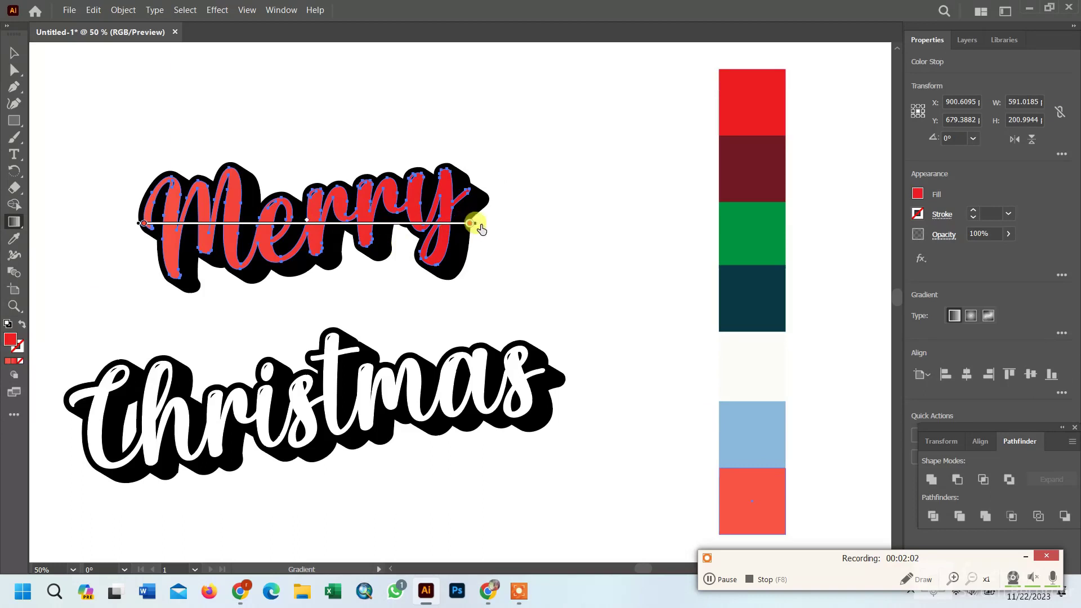
pyautogui.doubleClick(471, 224)
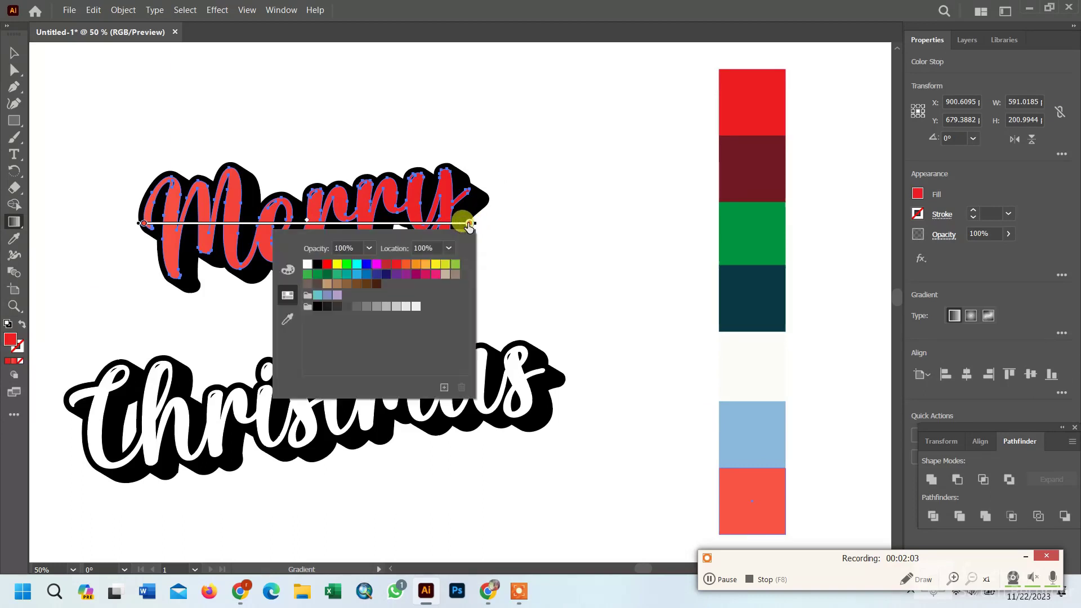
pyautogui.click(288, 317)
pyautogui.click(763, 85)
pyautogui.press('Escape')
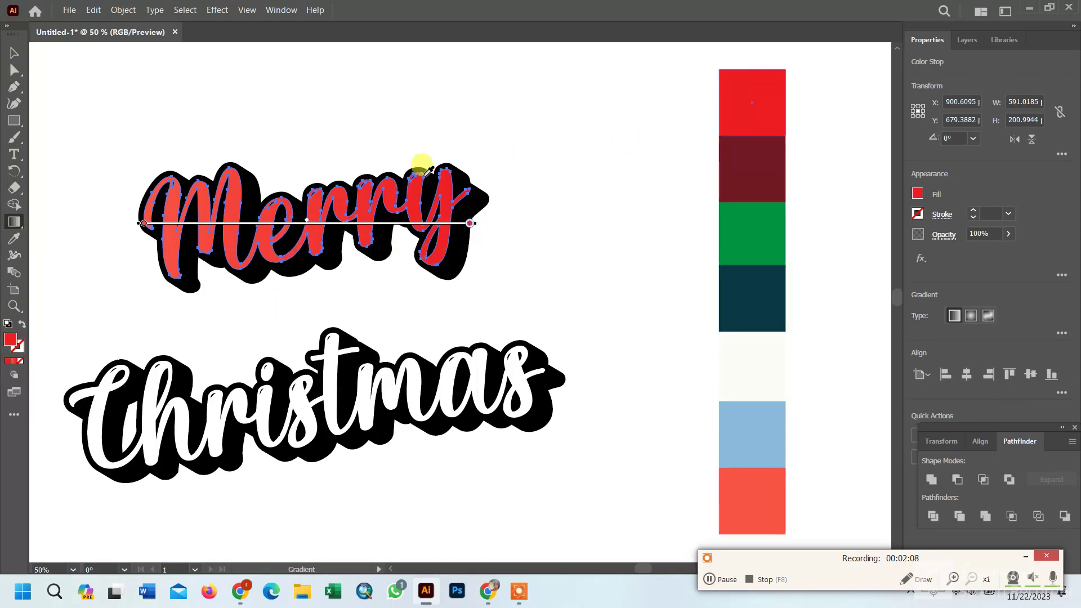
pyautogui.moveTo(307, 221); pyautogui.dragTo(442, 222)
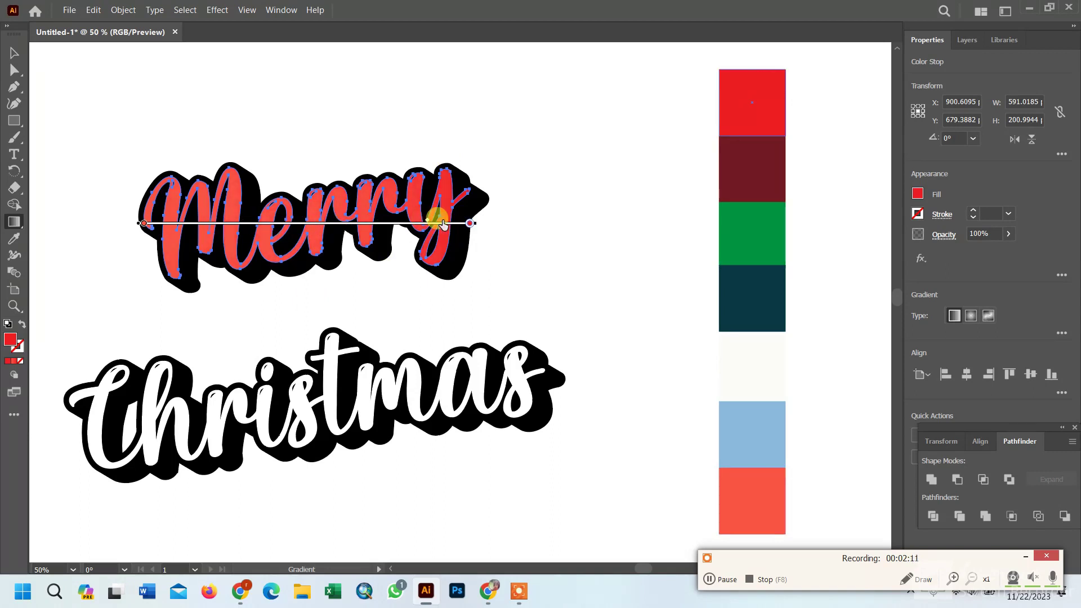
# Try the radial gradient type on the Merry lettering and switch it back to linear.
pyautogui.click(971, 318)
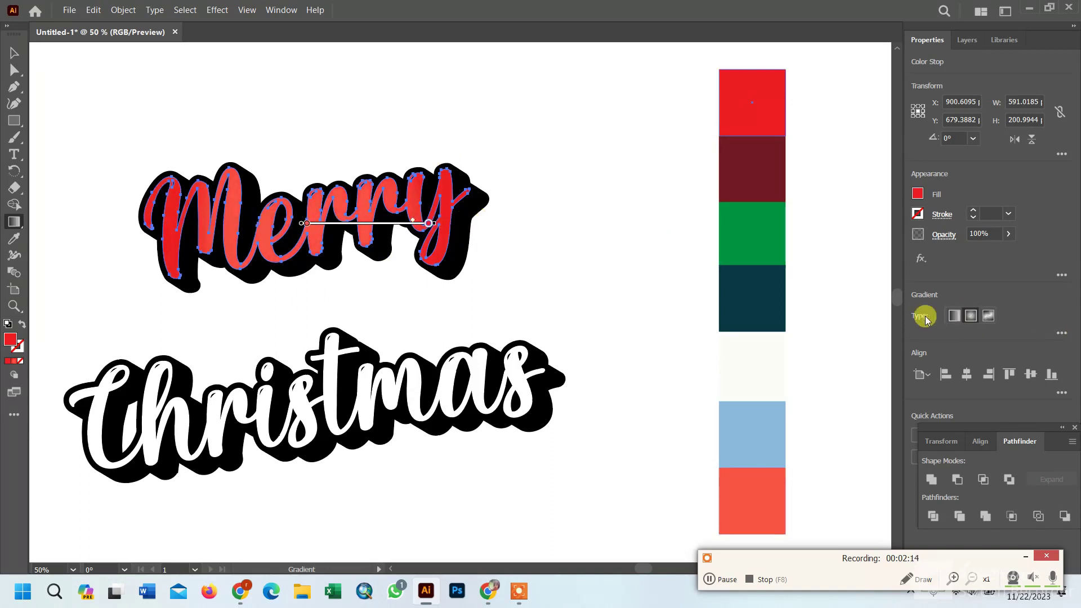
pyautogui.click(951, 316)
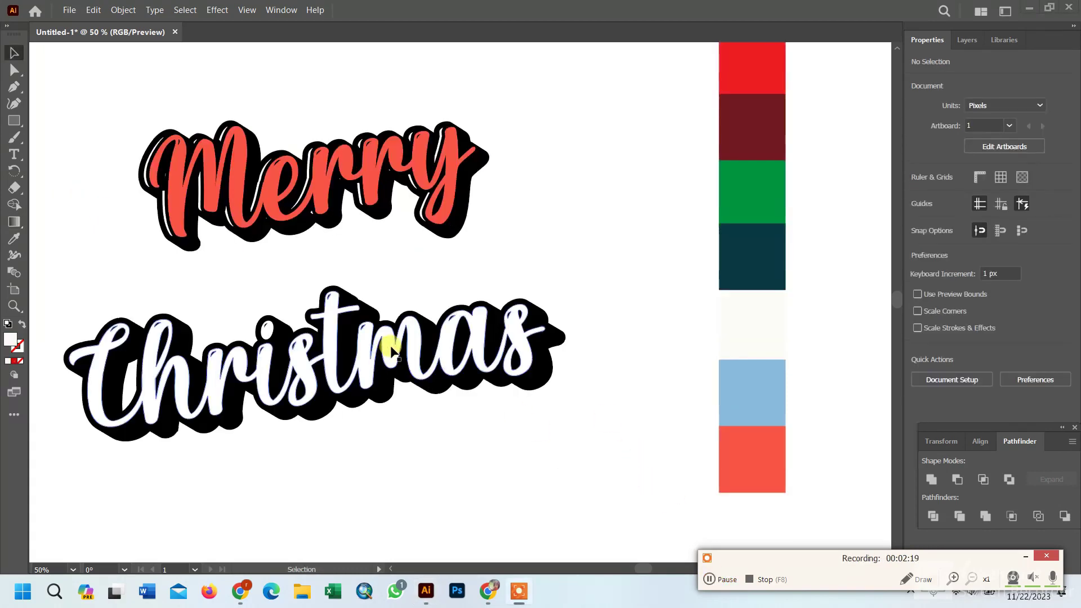
# Fill the white Christmas lettering with the palette's green using the Eyedropper.
pyautogui.click(389, 348)
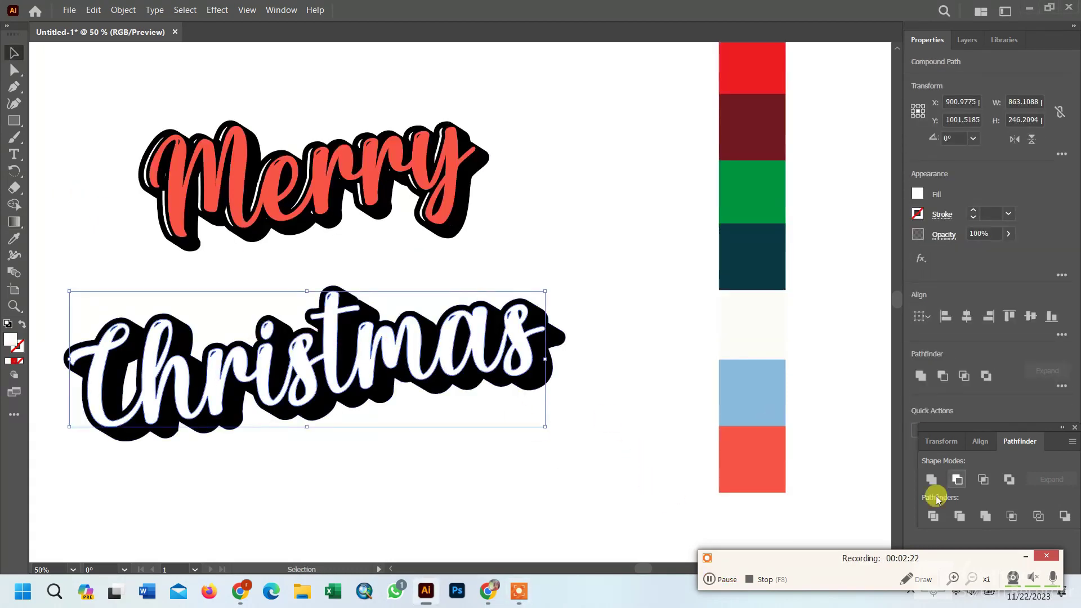
pyautogui.rightClick(514, 410)
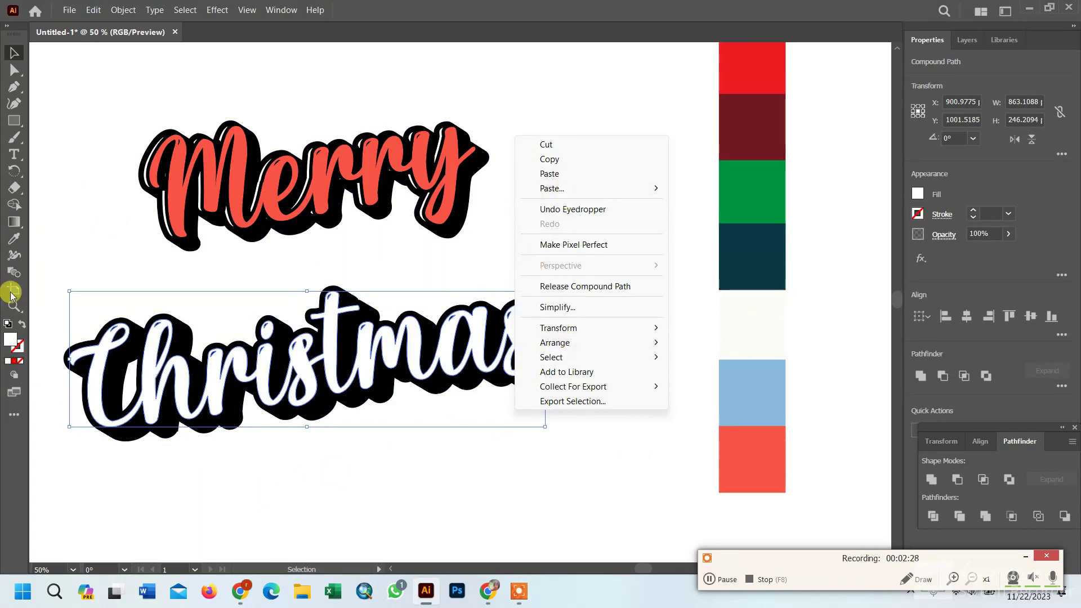
pyautogui.click(12, 240)
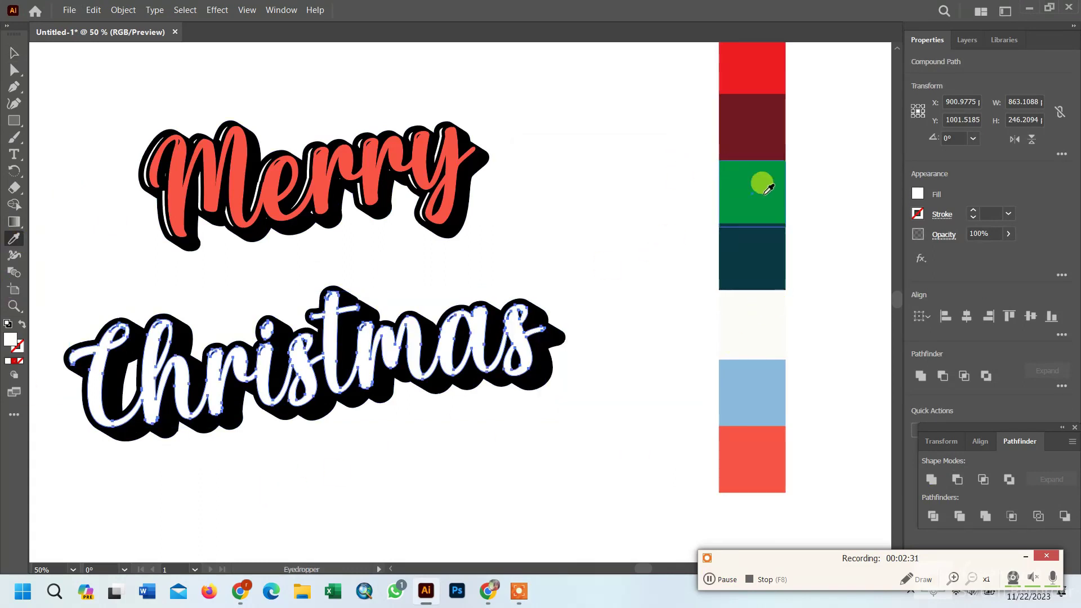
pyautogui.click(763, 186)
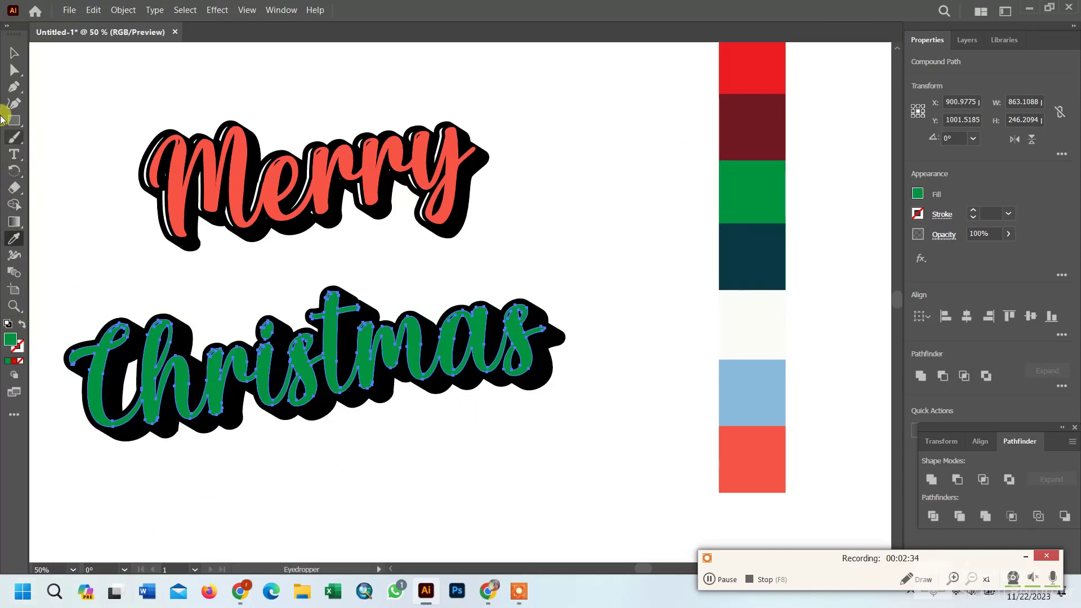
# Paste a copy of the green Christmas lettering in front and fill it with the palette's dark teal.
pyautogui.click(15, 55)
pyautogui.click(95, 10)
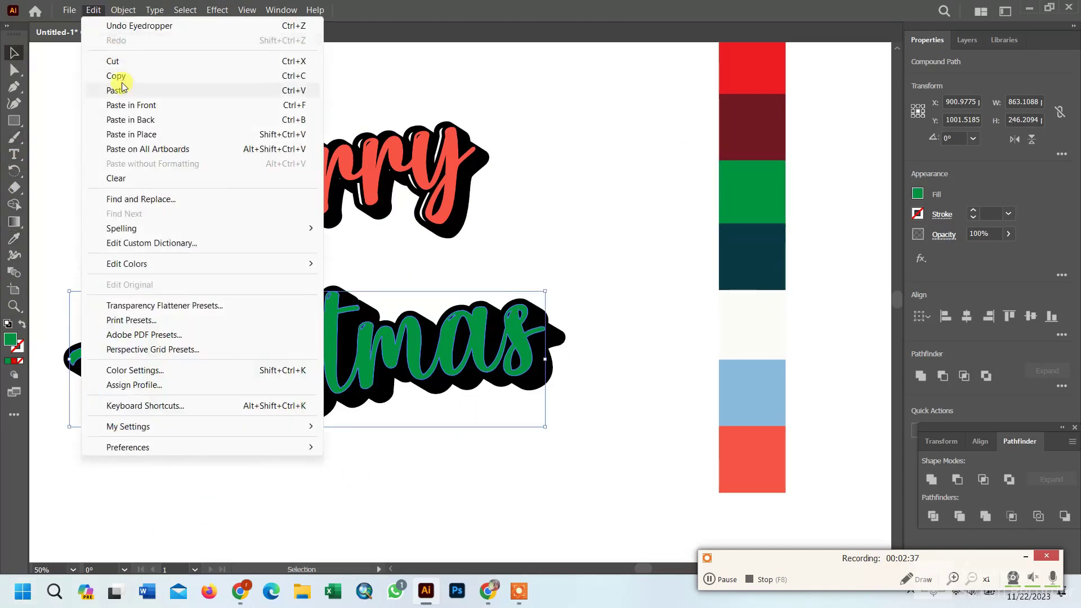
pyautogui.click(119, 76)
pyautogui.click(91, 10)
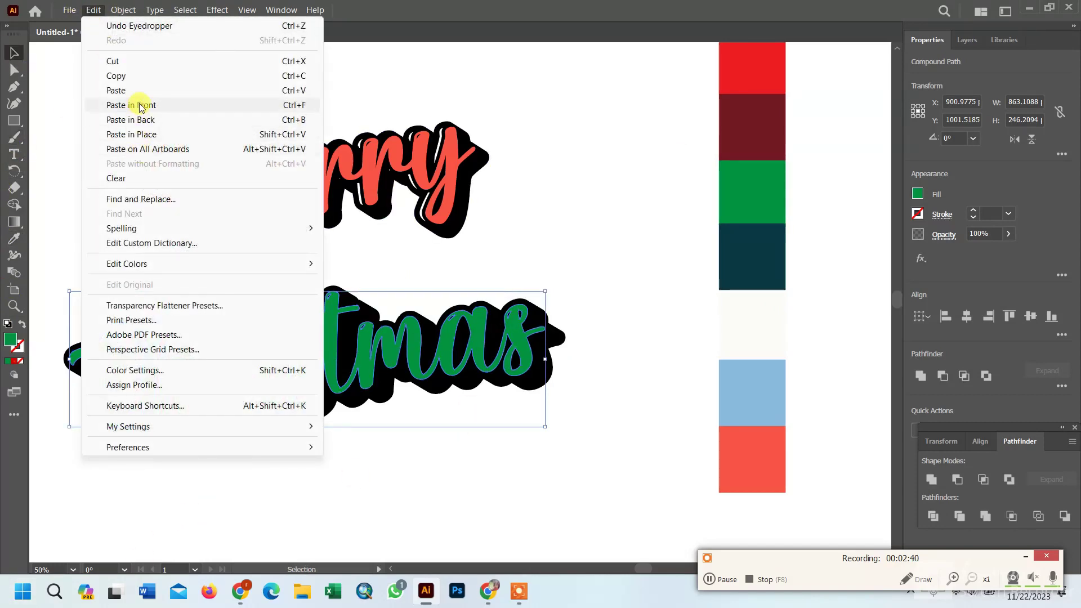
pyautogui.click(140, 106)
pyautogui.press('i')
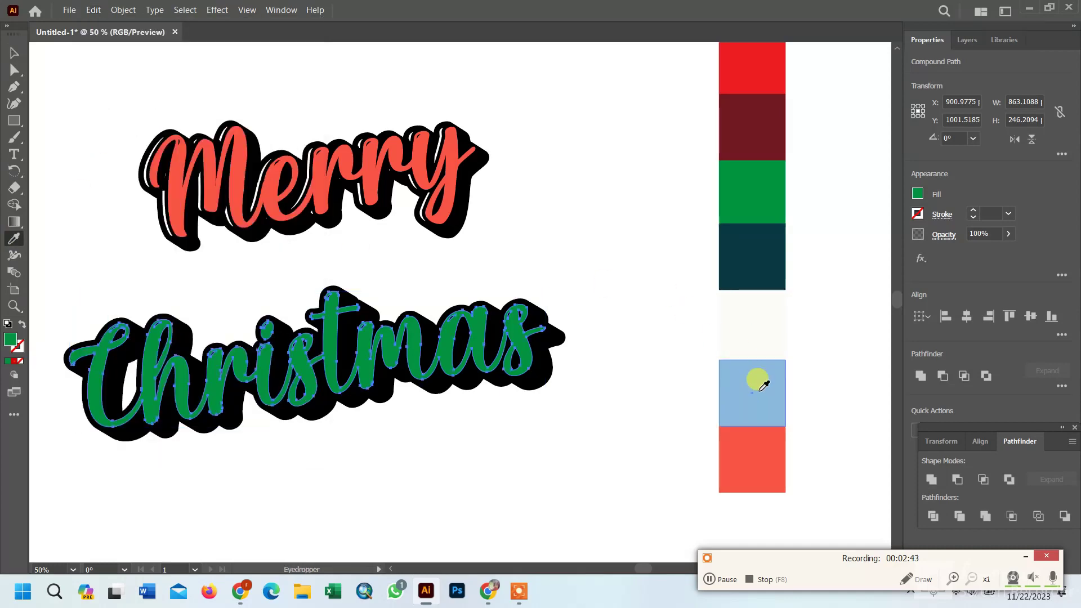
pyautogui.scroll(2, 749, 264)
pyautogui.click(727, 290)
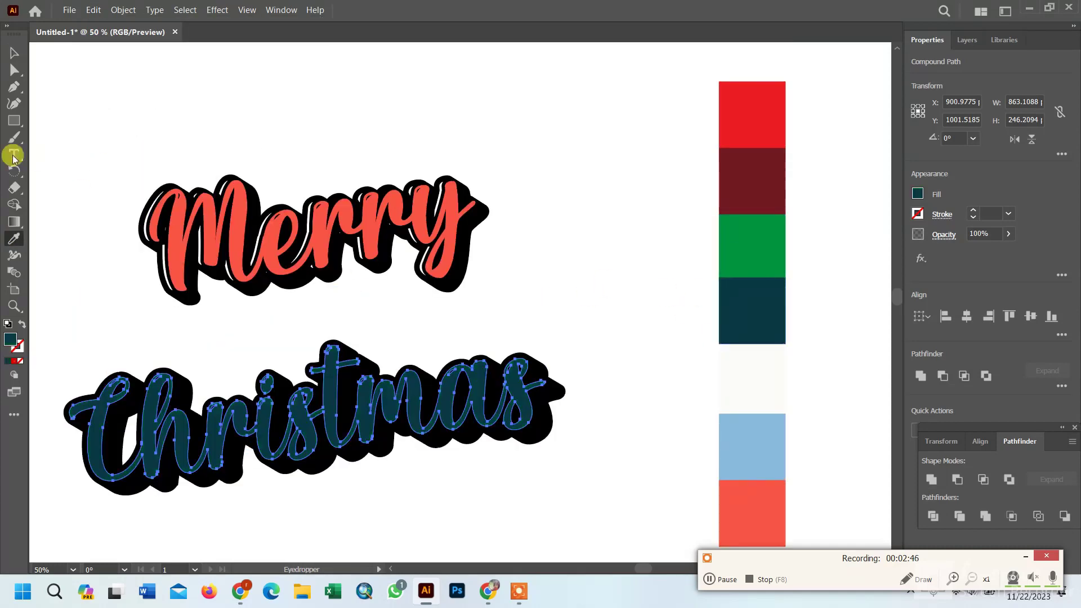
# Nudge the dark teal Christmas copy 10 px to the right so a green edge shows behind it.
pyautogui.click(13, 56)
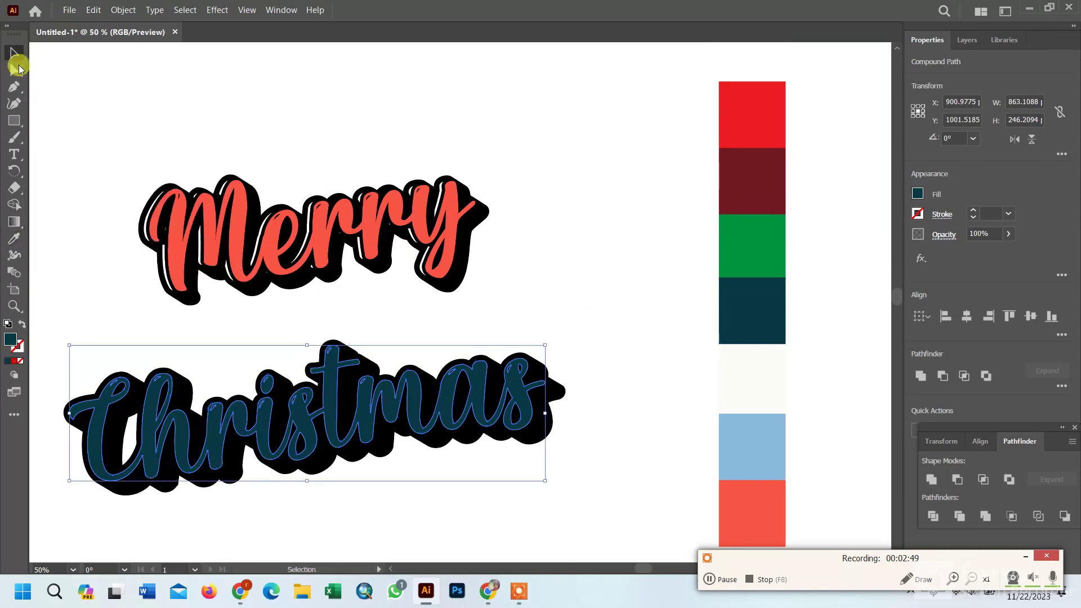
pyautogui.press('Right')
pyautogui.press('Right')
pyautogui.press('Right')
pyautogui.press('Right')
pyautogui.press('Right')
pyautogui.press('Right')
pyautogui.press('Right')
pyautogui.press('Right')
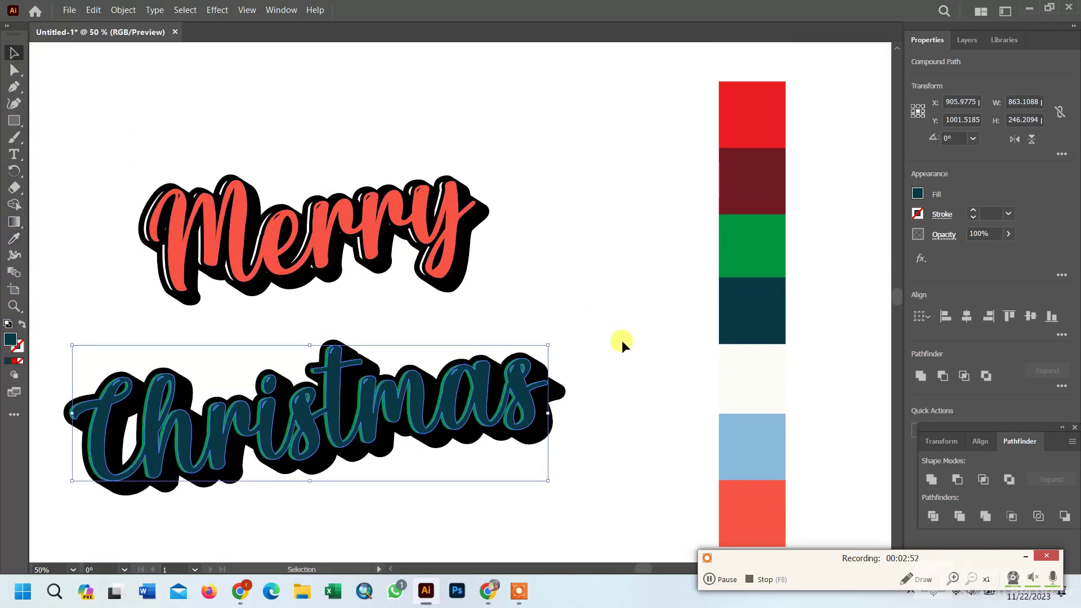
pyautogui.press('Right')
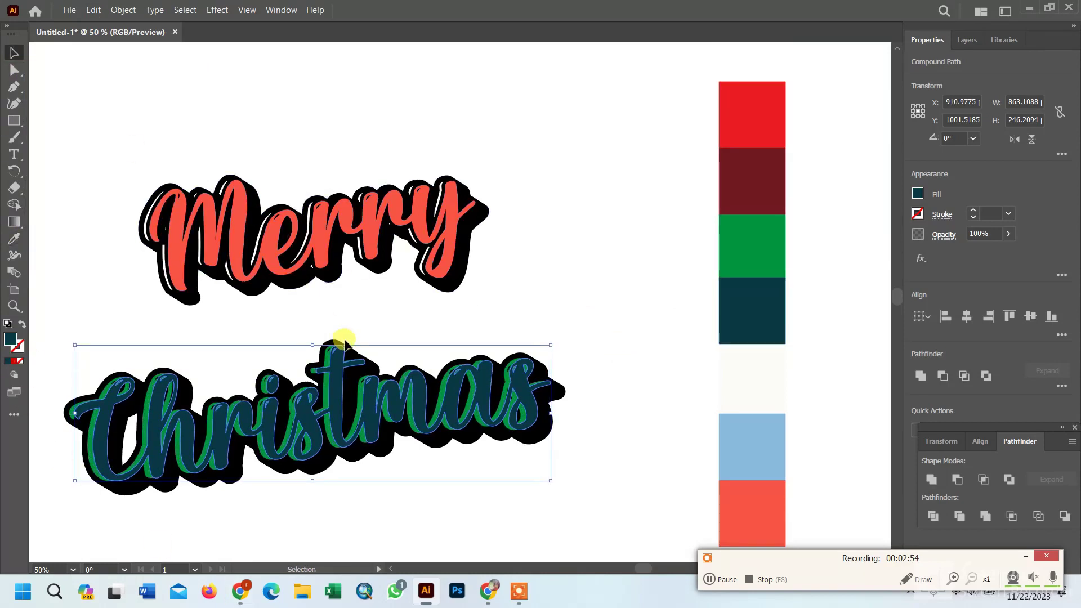
# Try to combine the dark teal and green Christmas lettering into one compound path.
pyautogui.keyDown('shift'); pyautogui.click(260, 388); pyautogui.keyUp('shift')
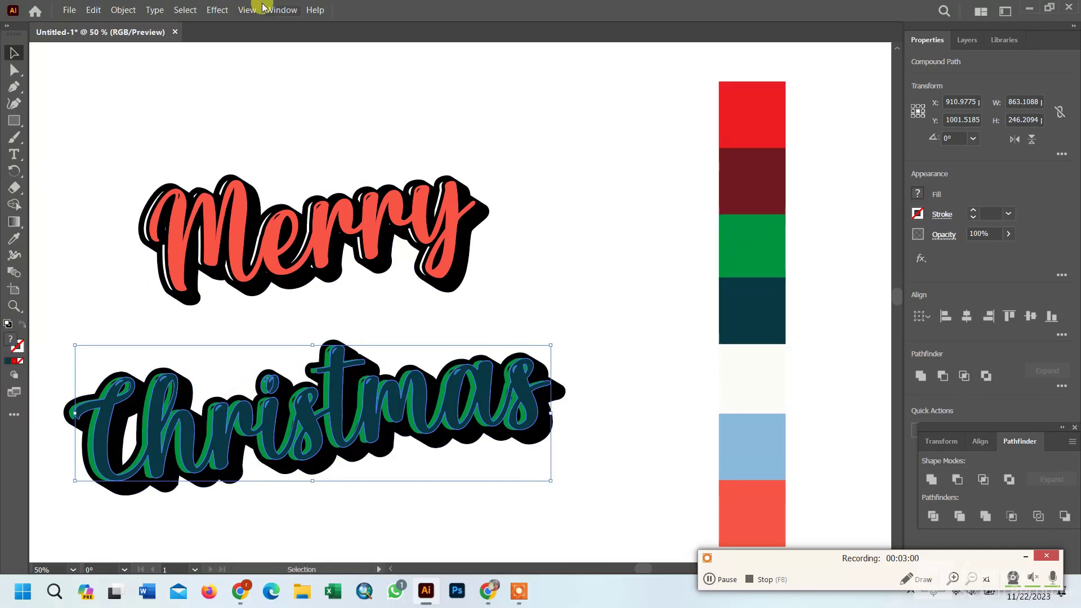
pyautogui.click(119, 12)
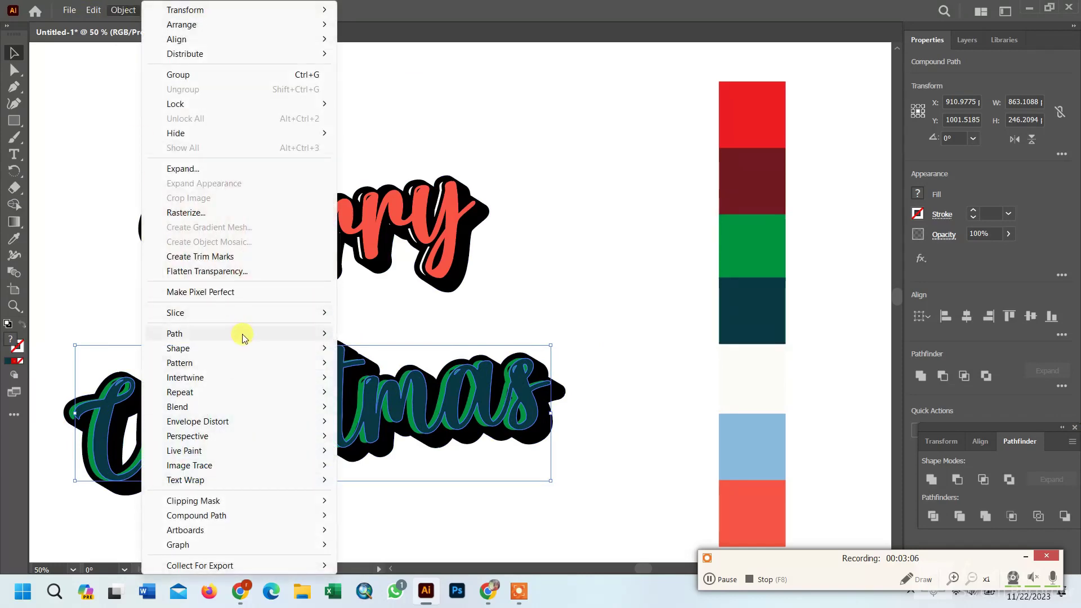
pyautogui.moveTo(281, 516)
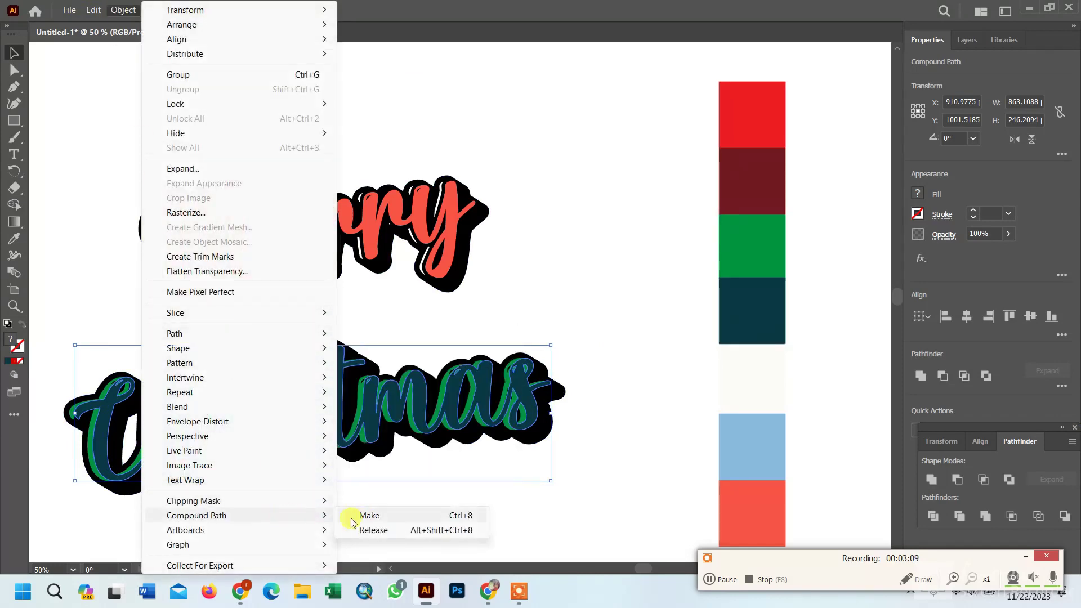
pyautogui.click(368, 517)
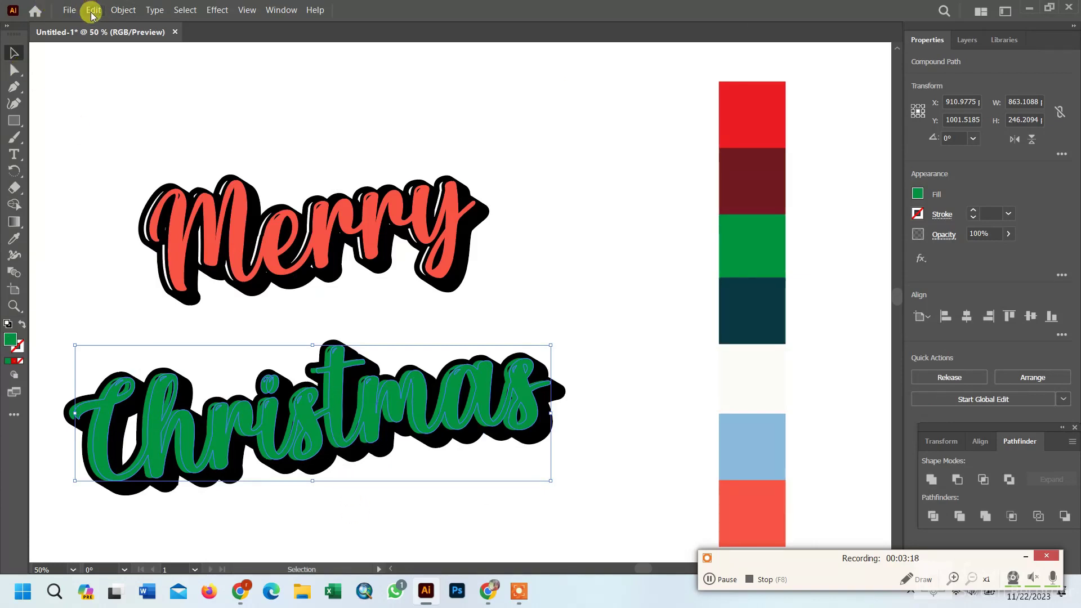
# Try an Offset Path on the green and dark teal Christmas lettering together.
pyautogui.click(711, 578)
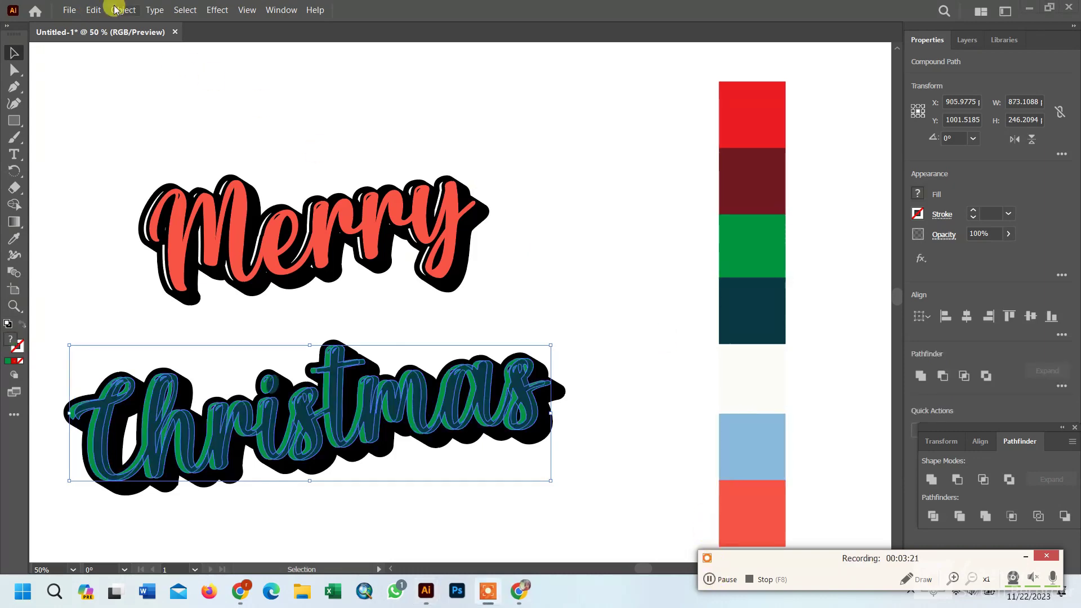
pyautogui.click(120, 10)
pyautogui.moveTo(278, 336)
pyautogui.click(392, 380)
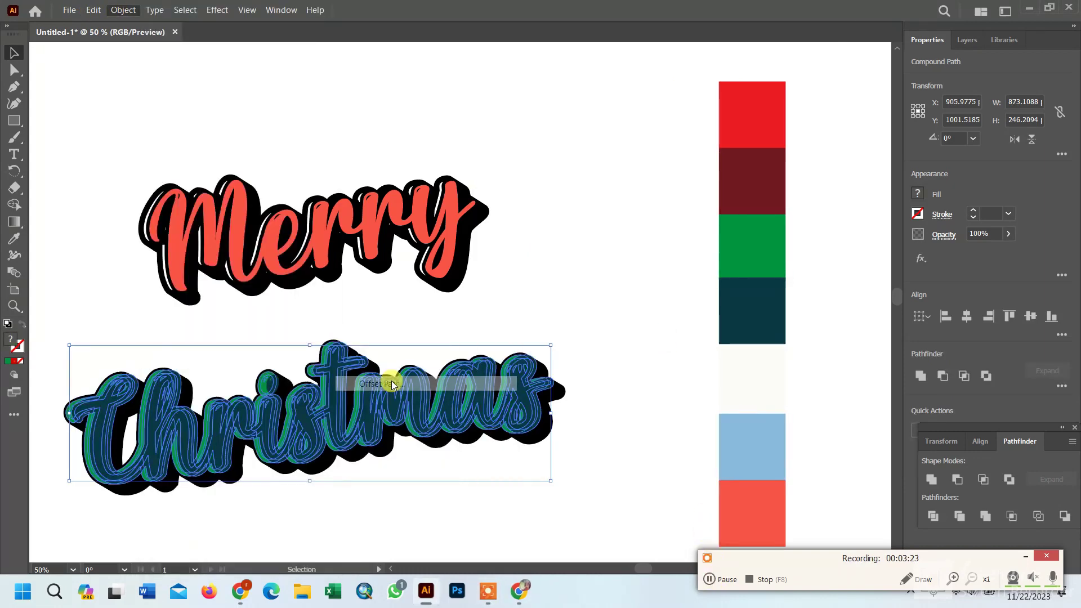
pyautogui.click(528, 331)
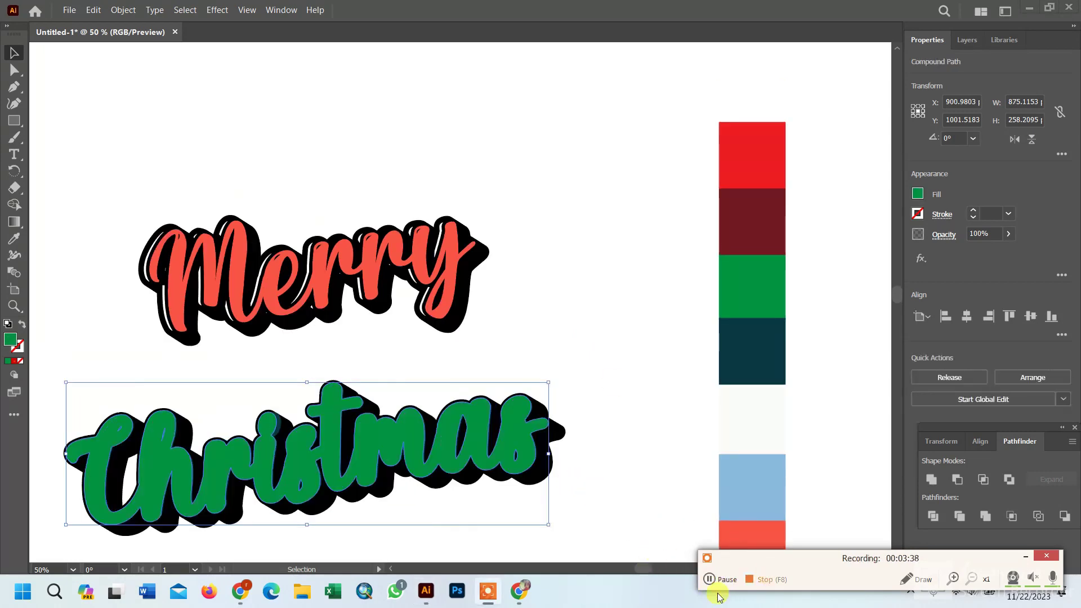
pyautogui.click(710, 579)
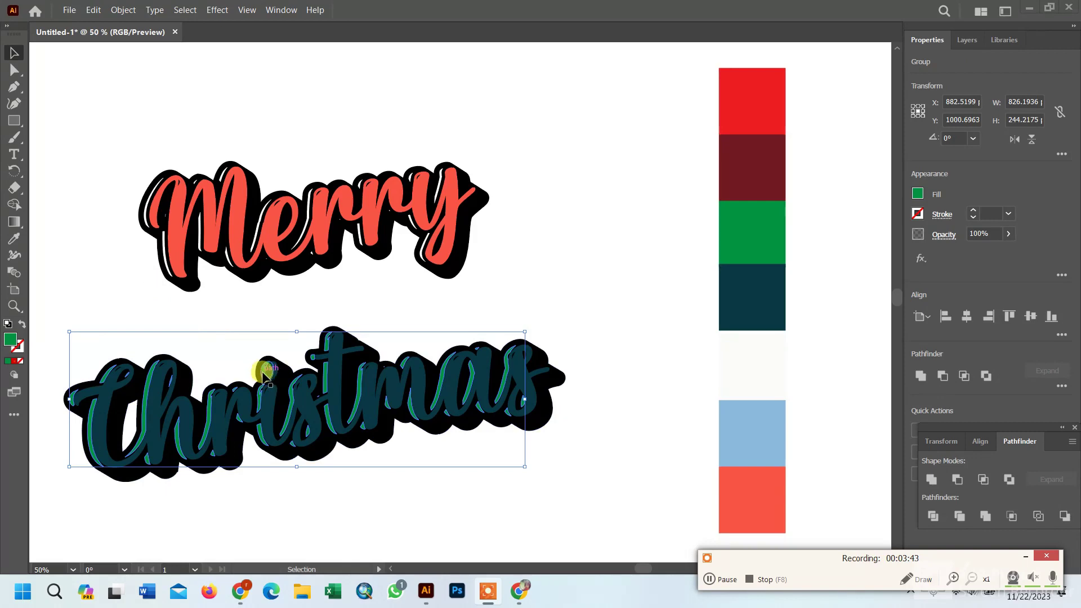
# Try the palette's off-white on the Christmas edge slivers and return them to the palette's green.
pyautogui.click(14, 239)
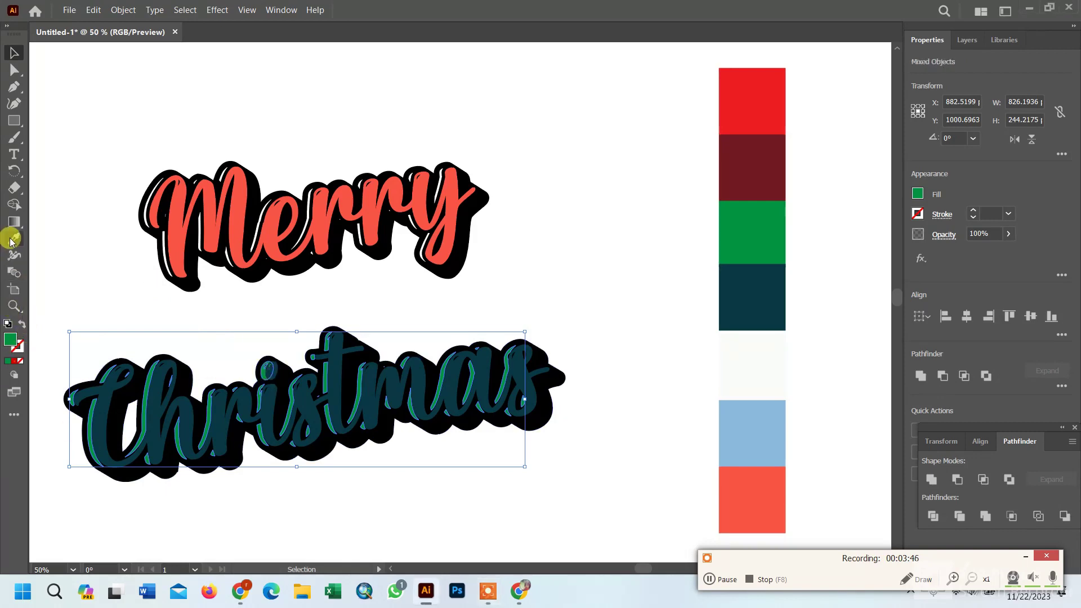
pyautogui.click(758, 237)
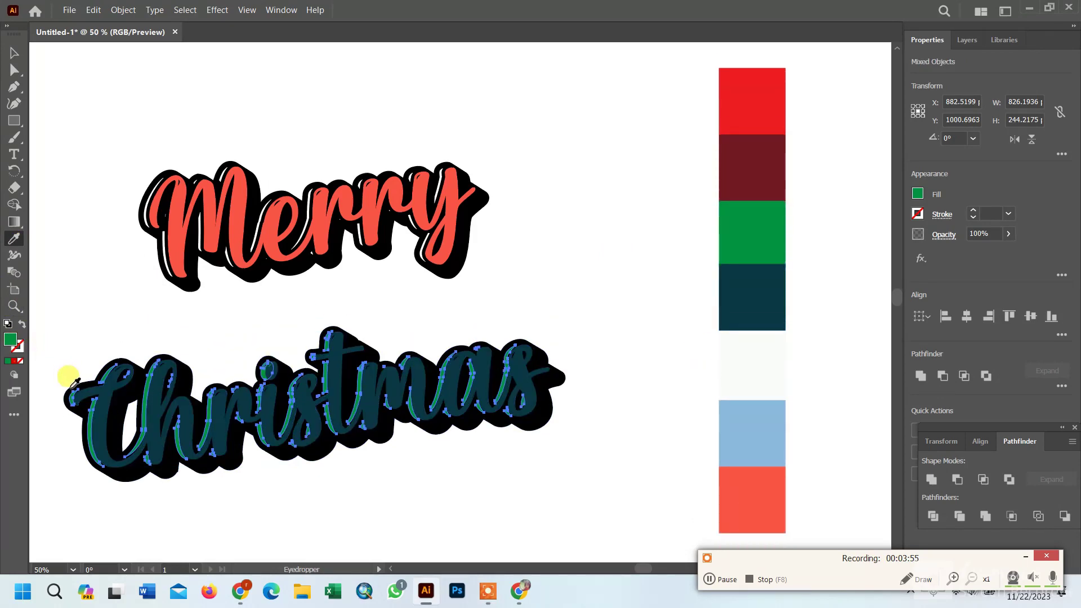
pyautogui.click(740, 371)
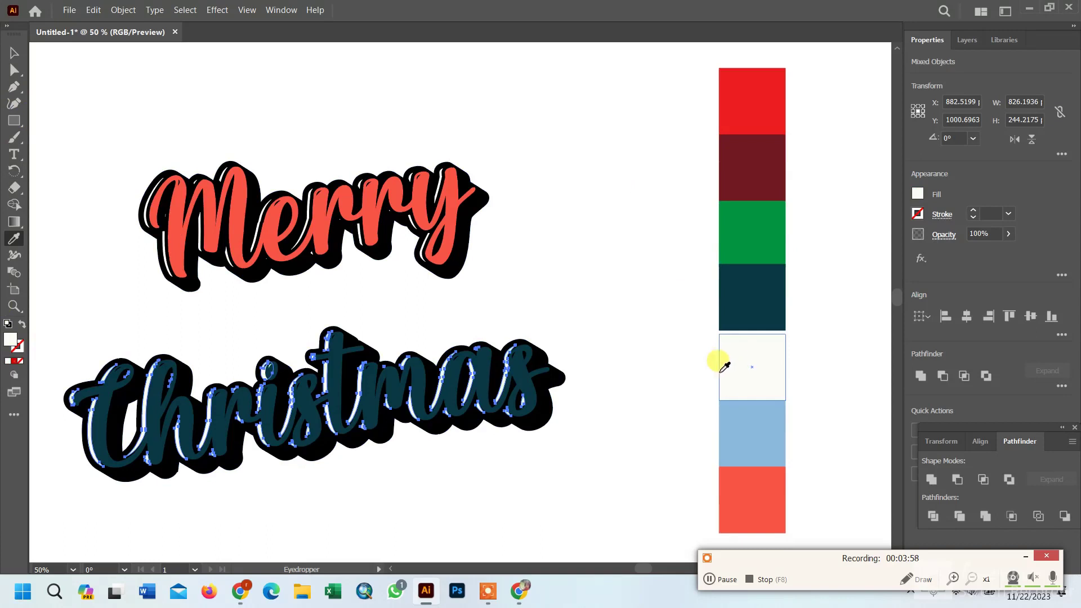
pyautogui.scroll(-1, 876, 346)
pyautogui.click(759, 210)
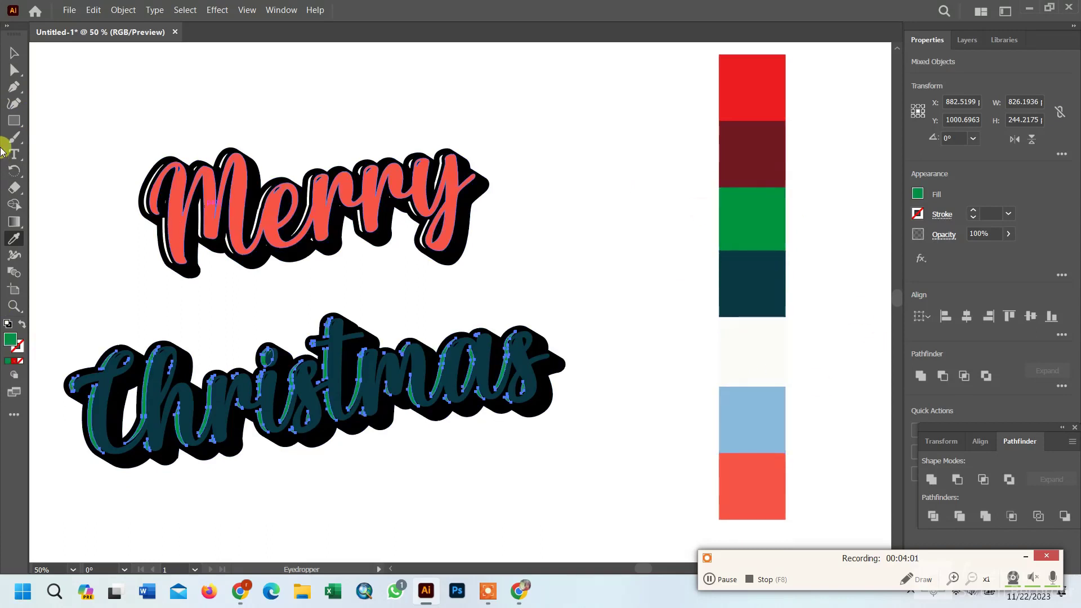
# Fill the dark teal front Christmas lettering with the palette's green using the Eyedropper.
pyautogui.click(14, 53)
pyautogui.click(160, 407)
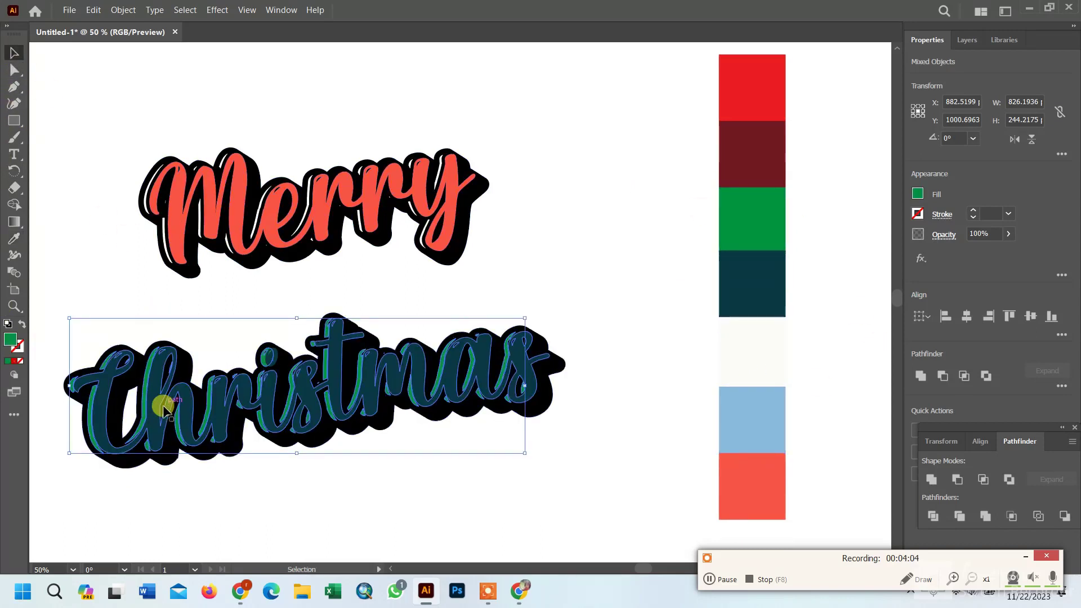
pyautogui.click(275, 356)
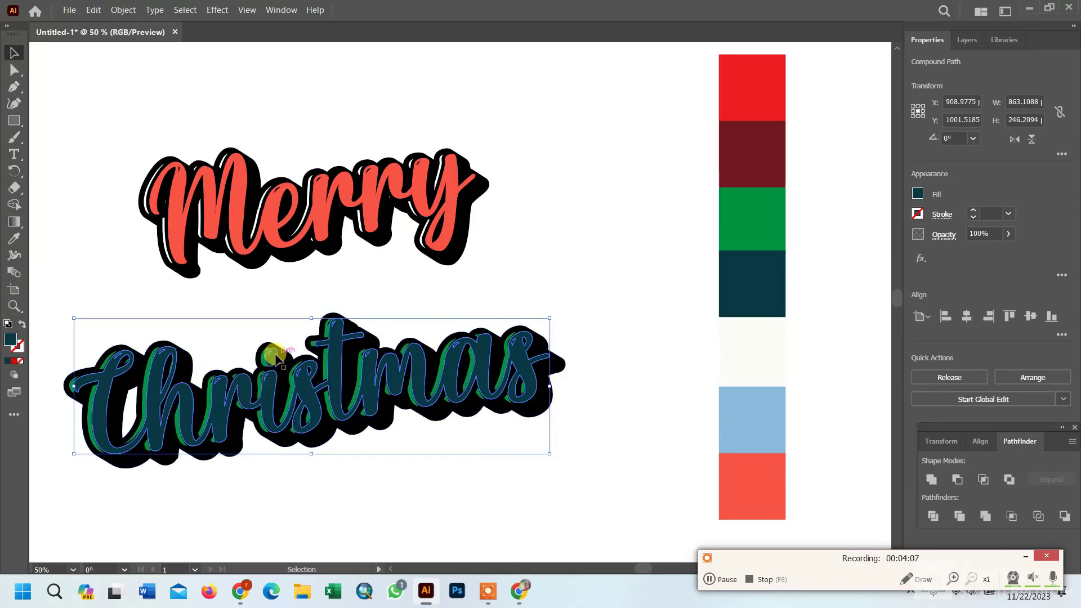
pyautogui.rightClick(275, 355)
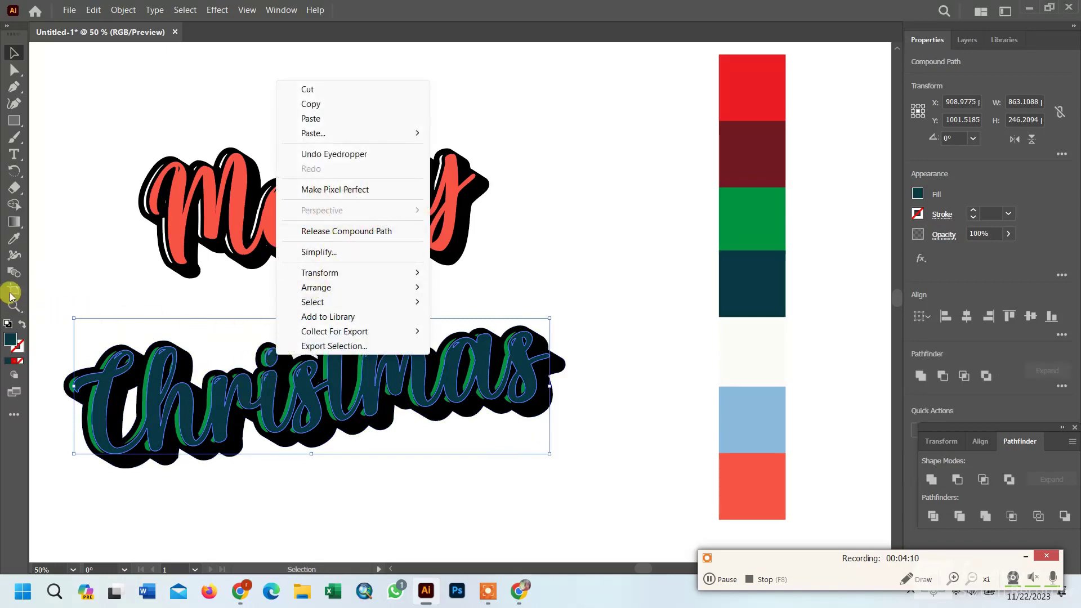
pyautogui.click(12, 247)
pyautogui.click(742, 227)
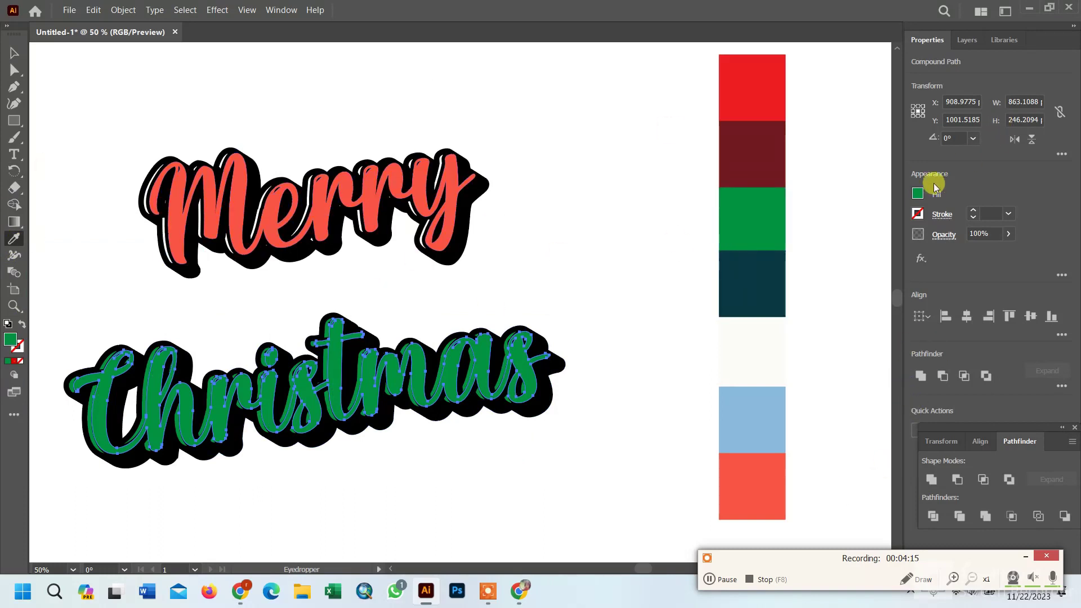
# Adjust the front Christmas lettering's fill to a lighter green with R 73, G 173, B 8 (#49AD08).
pyautogui.click(919, 197)
pyautogui.moveTo(849, 272); pyautogui.dragTo(922, 270)
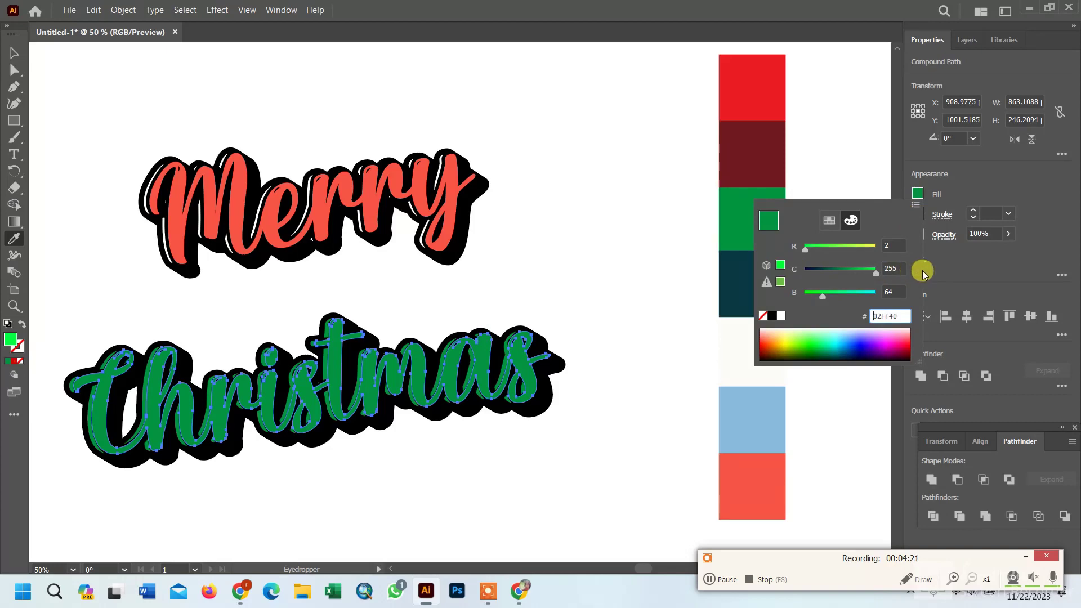
pyautogui.moveTo(824, 294); pyautogui.dragTo(812, 358)
pyautogui.moveTo(851, 272)
pyautogui.mouseDown()
pyautogui.moveTo(816, 280)
pyautogui.moveTo(878, 274)
pyautogui.moveTo(853, 277)
pyautogui.mouseUp()
pyautogui.moveTo(805, 248); pyautogui.dragTo(826, 248)
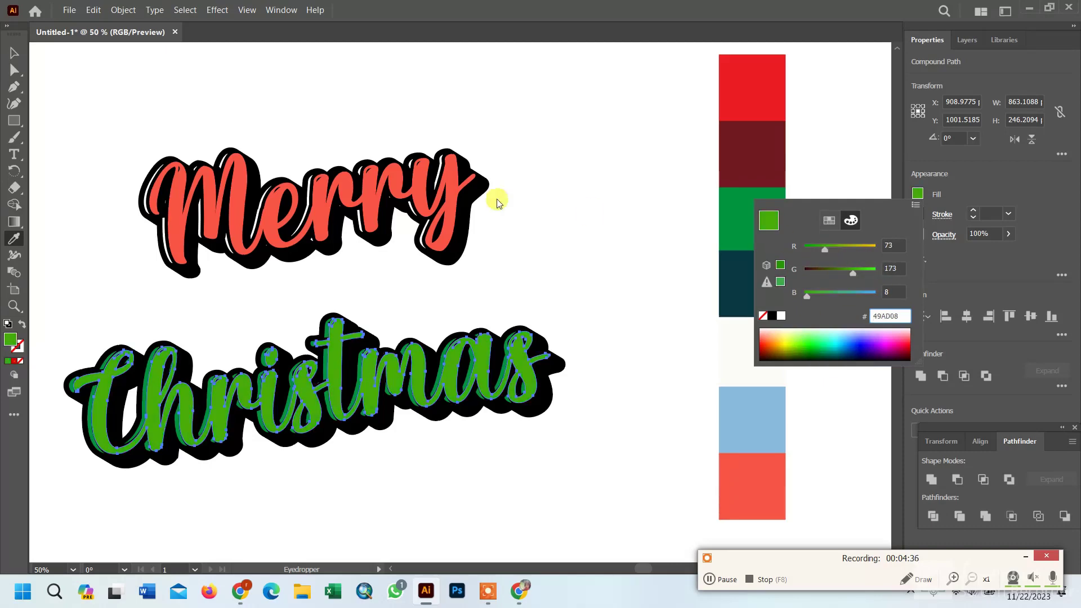
pyautogui.click(14, 55)
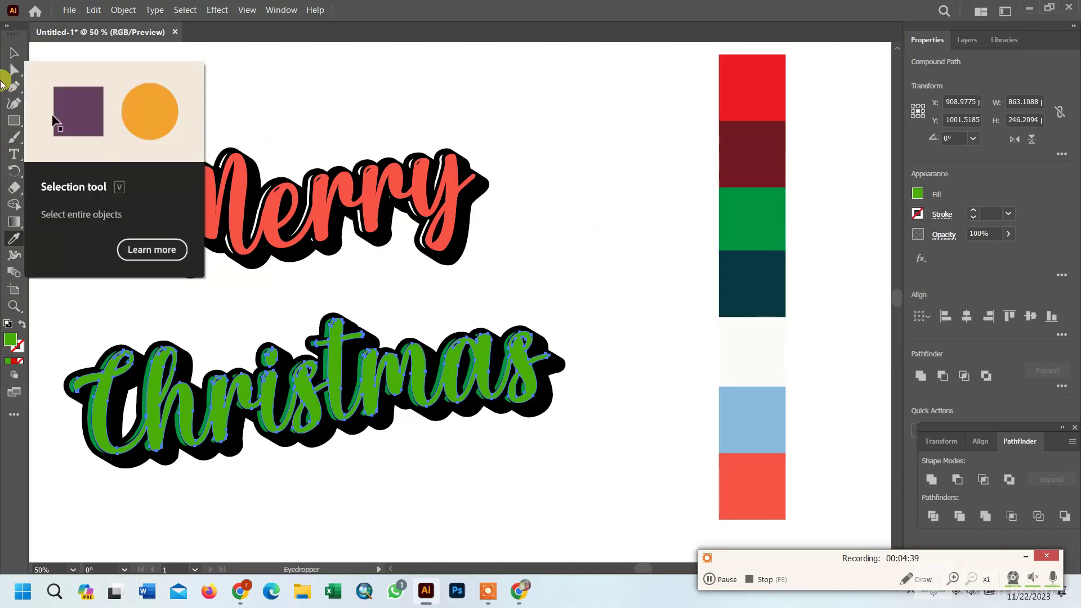
pyautogui.click(577, 271)
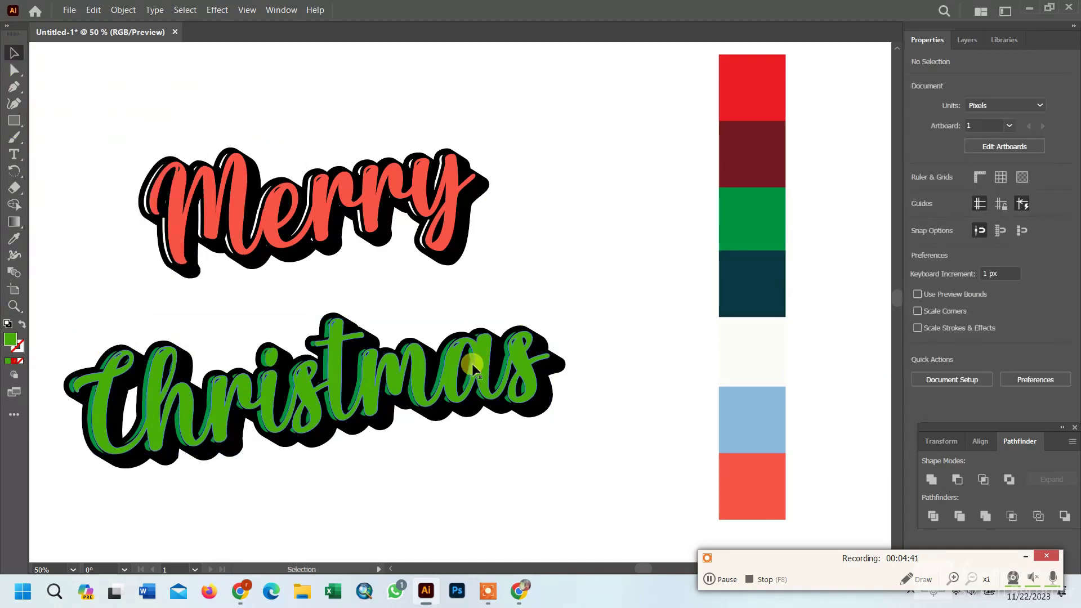
# Fill the group of edge slivers along the Christmas letters with the palette's dark teal.
pyautogui.click(435, 373)
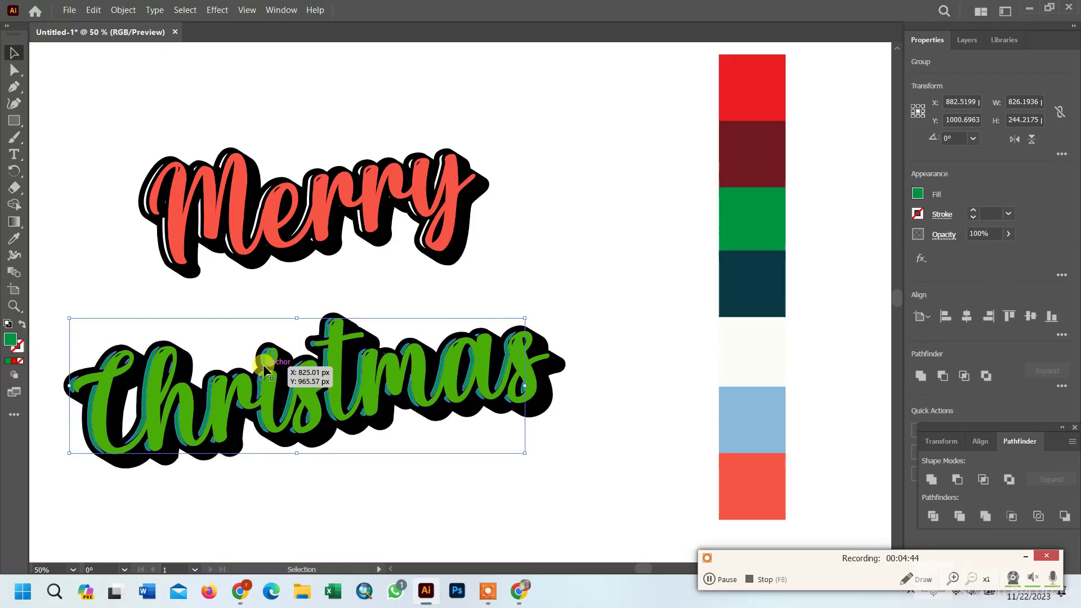
pyautogui.click(14, 239)
pyautogui.click(741, 272)
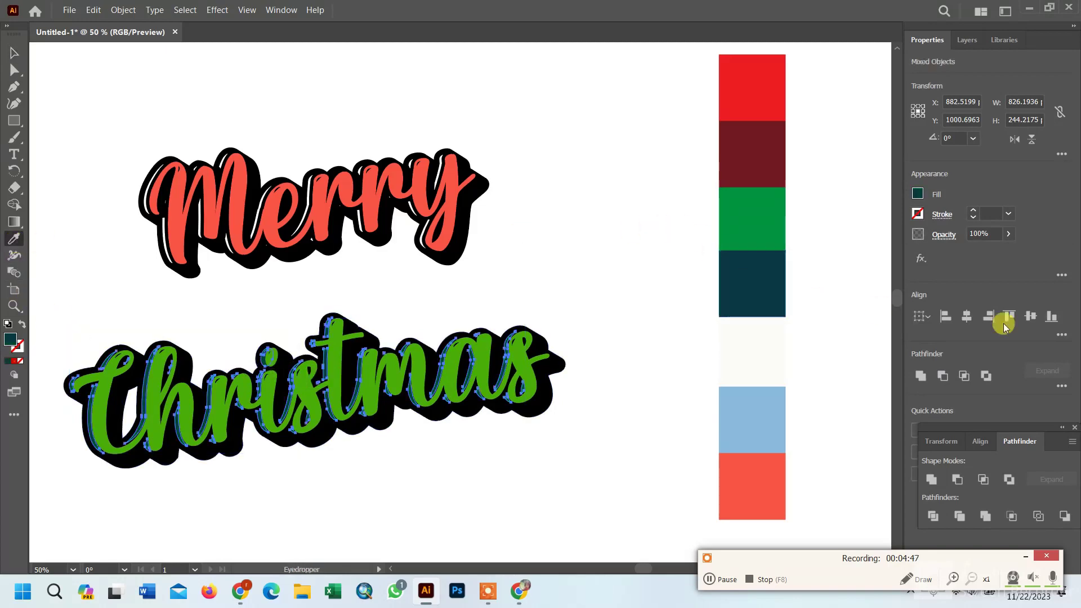
pyautogui.click(15, 54)
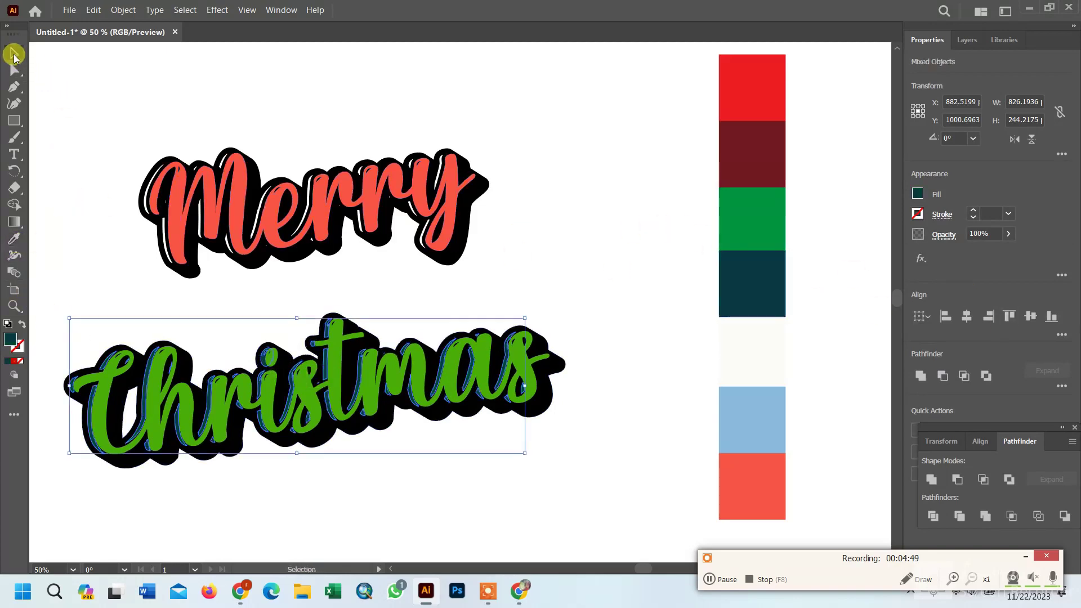
pyautogui.click(83, 81)
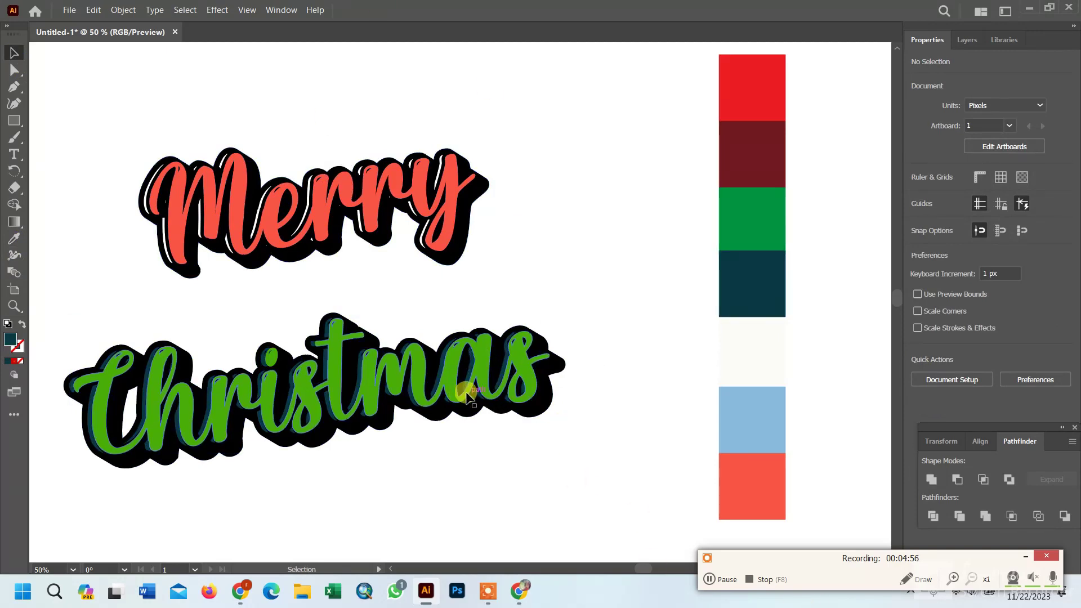
pyautogui.click(470, 365)
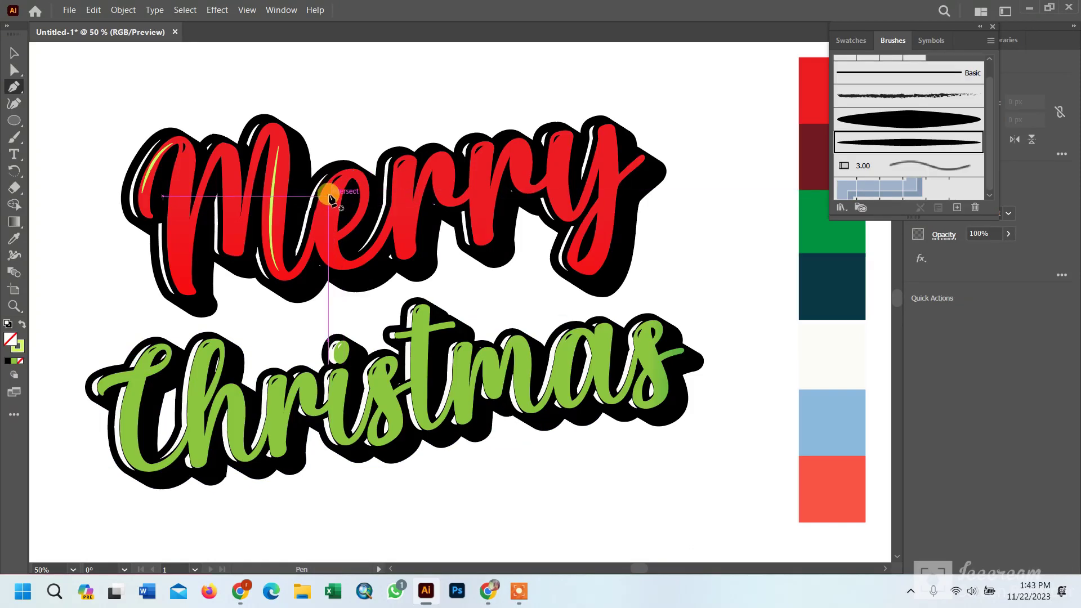
# Draw a curved highlight along the inner left side of Merry's e, using the thin tapered brush with a 0.5 pt stroke.
pyautogui.click(328, 192)
pyautogui.moveTo(338, 262); pyautogui.dragTo(371, 284)
pyautogui.click(338, 263)
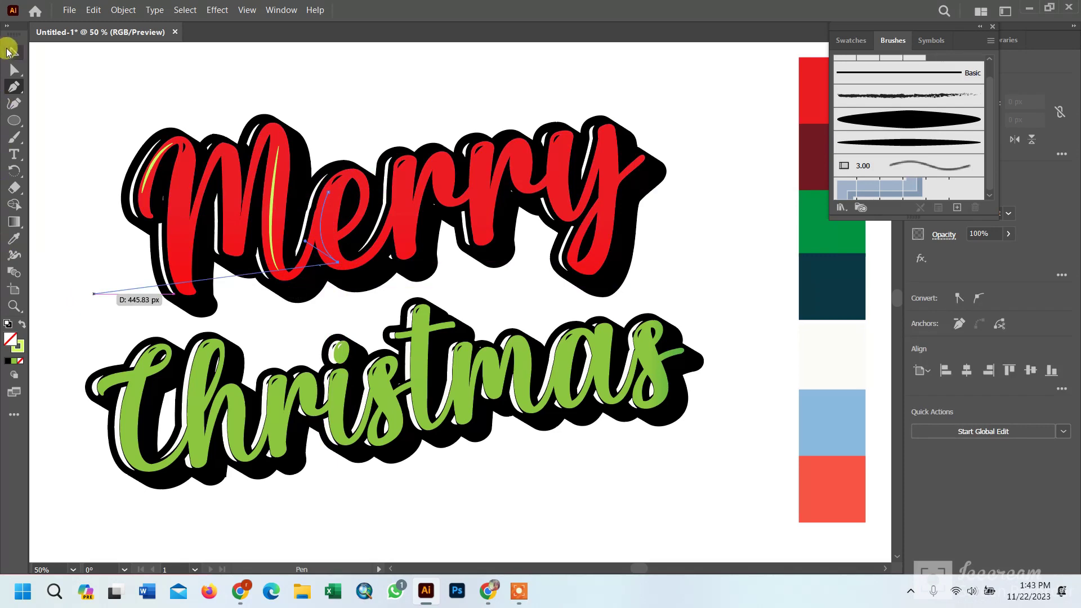
pyautogui.click(9, 52)
pyautogui.click(907, 142)
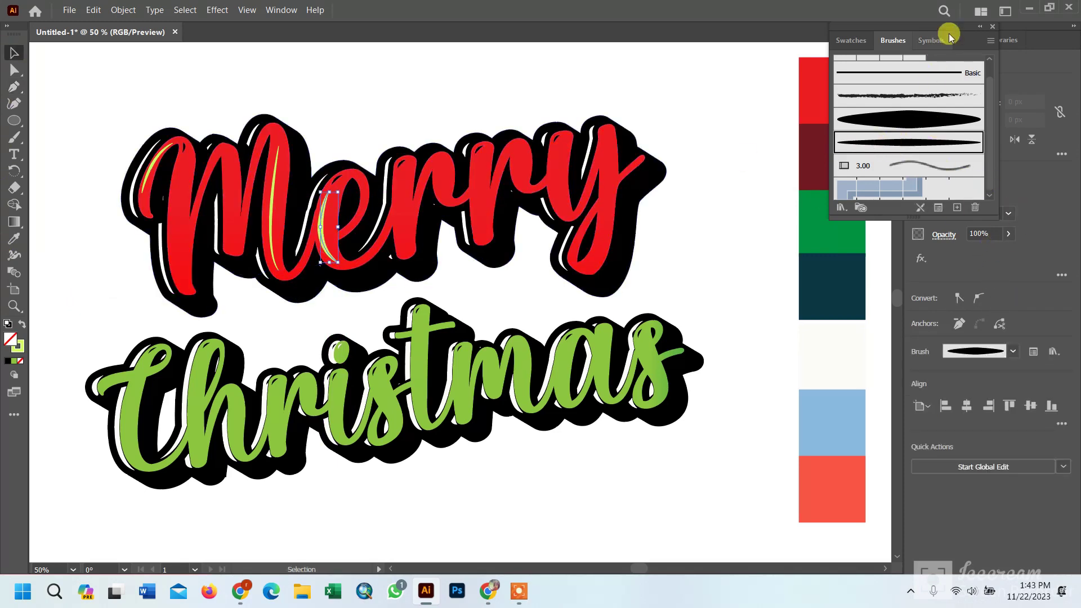
pyautogui.moveTo(948, 28); pyautogui.dragTo(888, 28)
pyautogui.click(1009, 213)
pyautogui.click(1022, 244)
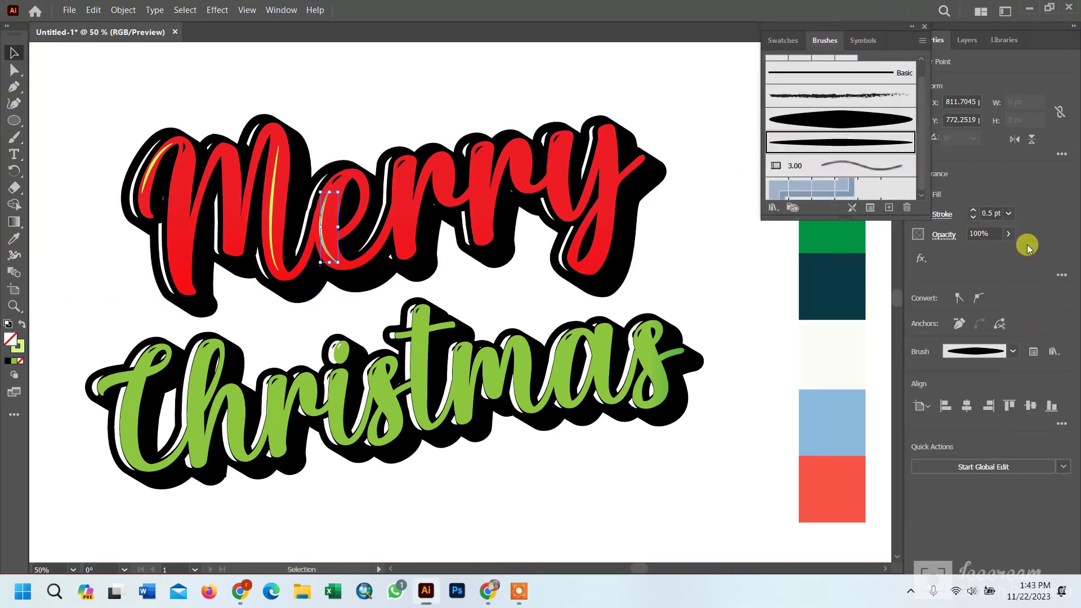
pyautogui.click(130, 82)
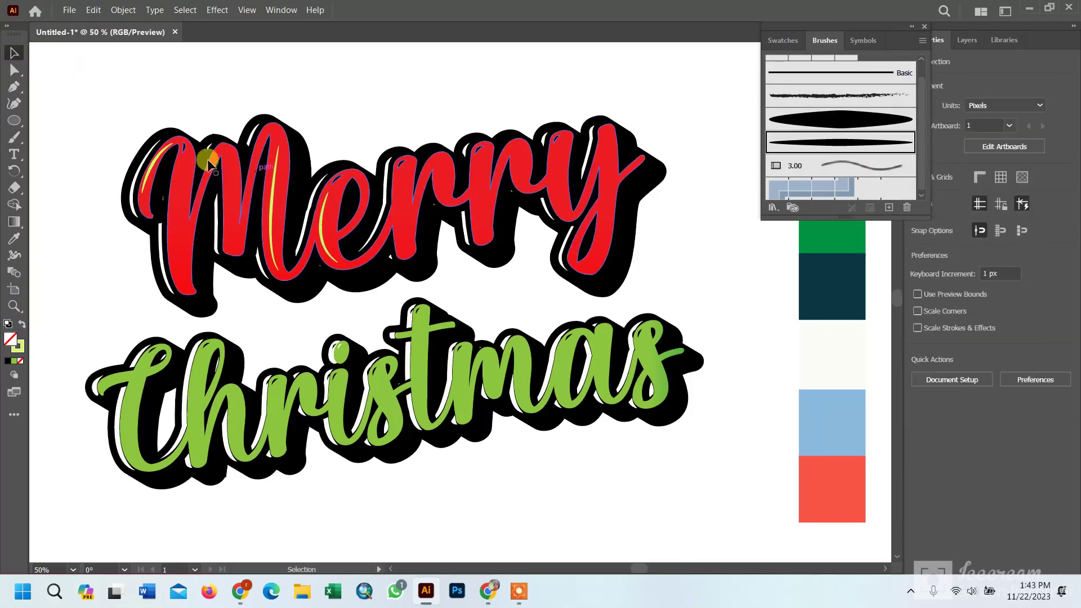
pyautogui.click(185, 147)
pyautogui.rightClick(186, 148)
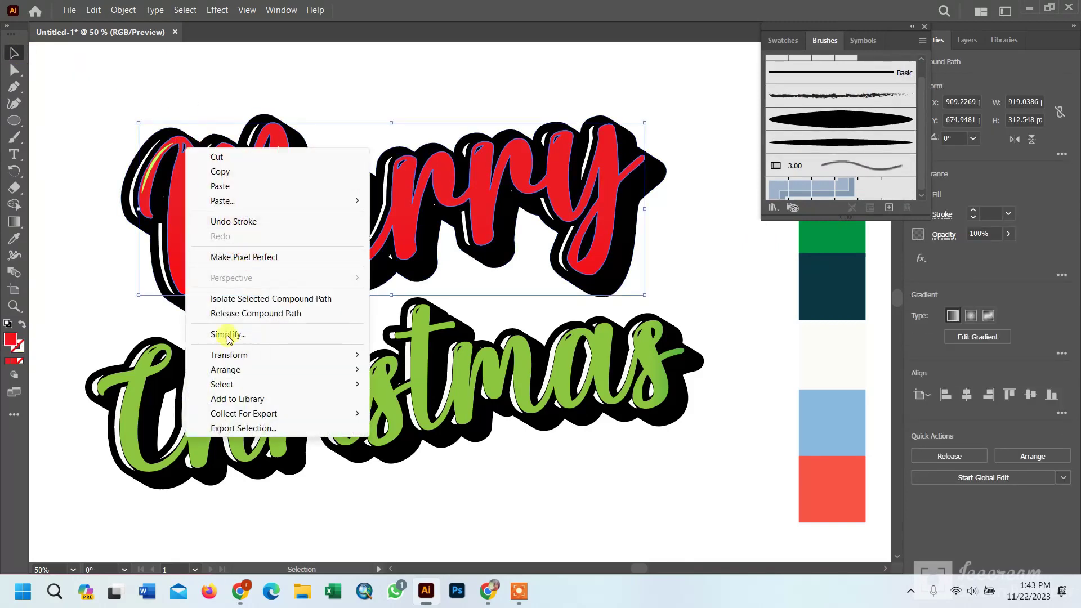
pyautogui.click(94, 177)
pyautogui.click(184, 148)
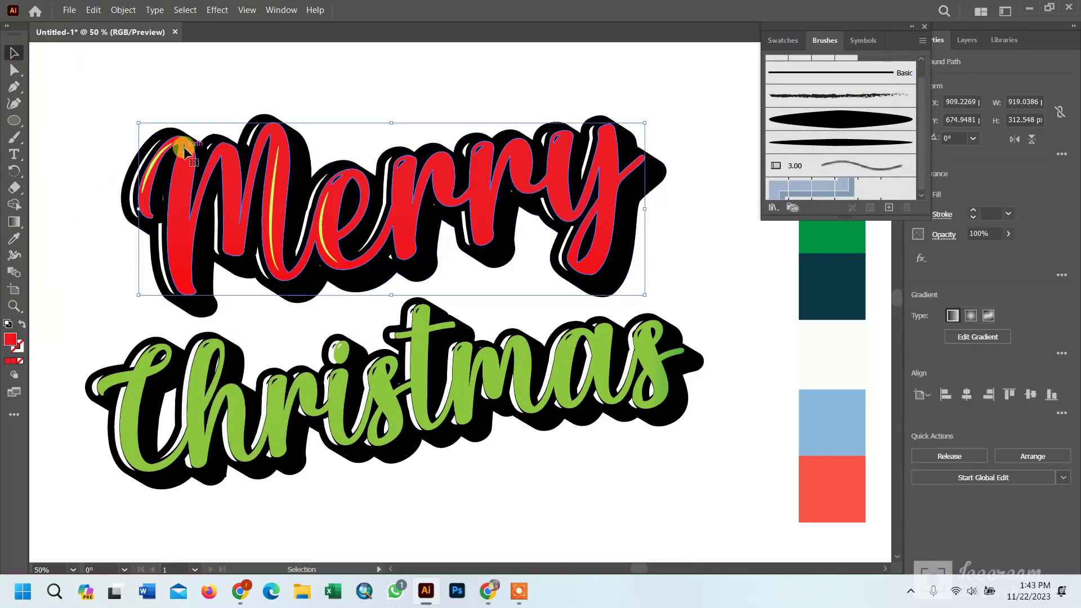
pyautogui.click(488, 121)
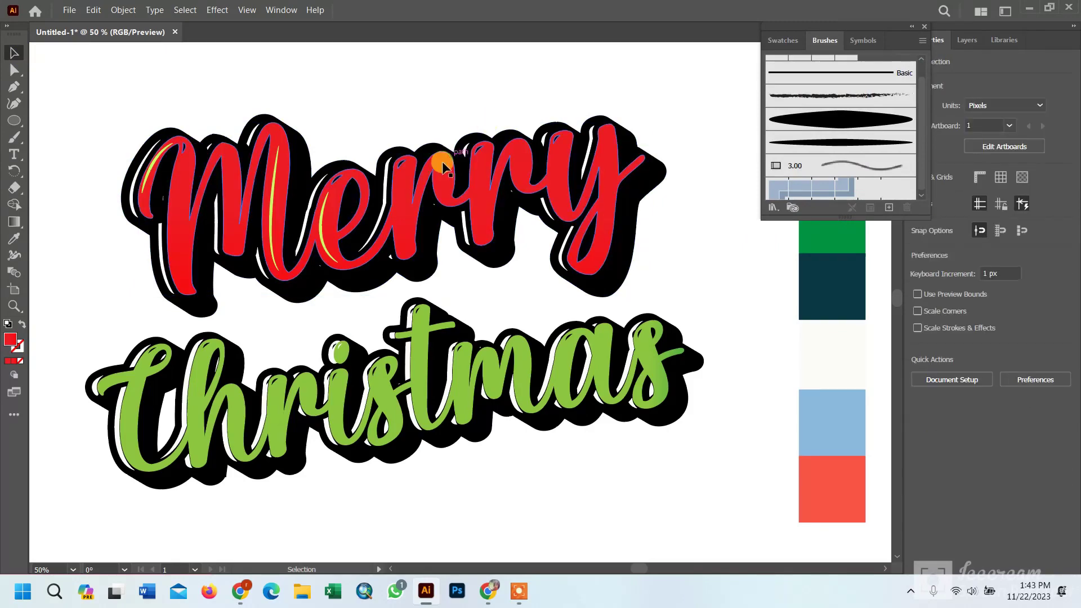
pyautogui.click(403, 163)
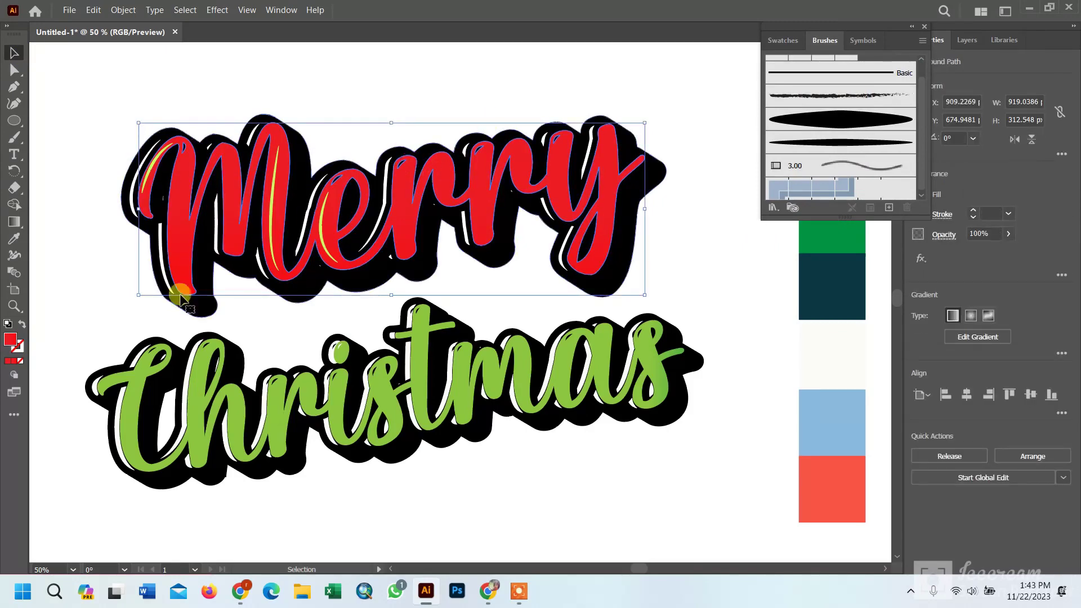
# Try the yellow highlight's appearance on Merry's black backing shape with the Eyedropper and restore the black fill.
pyautogui.click(178, 132)
pyautogui.click(10, 240)
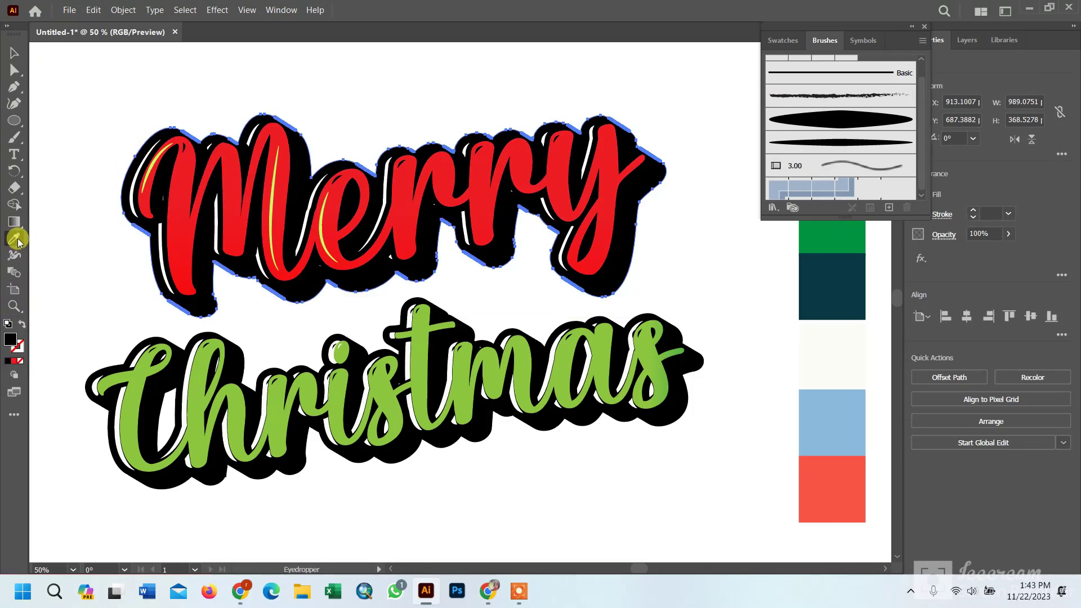
pyautogui.click(162, 151)
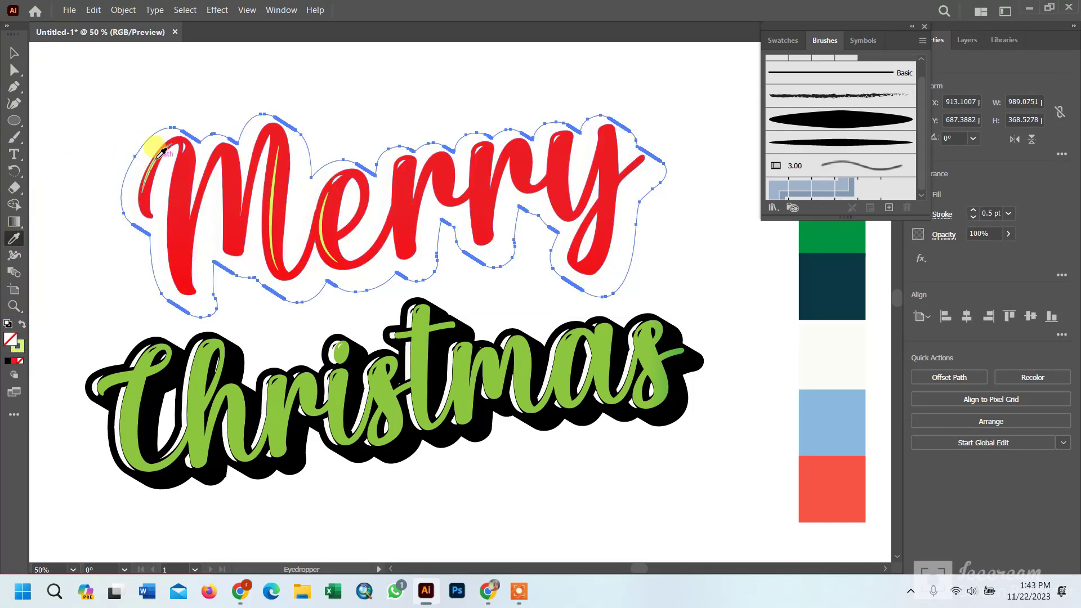
pyautogui.click(21, 327)
pyautogui.click(152, 326)
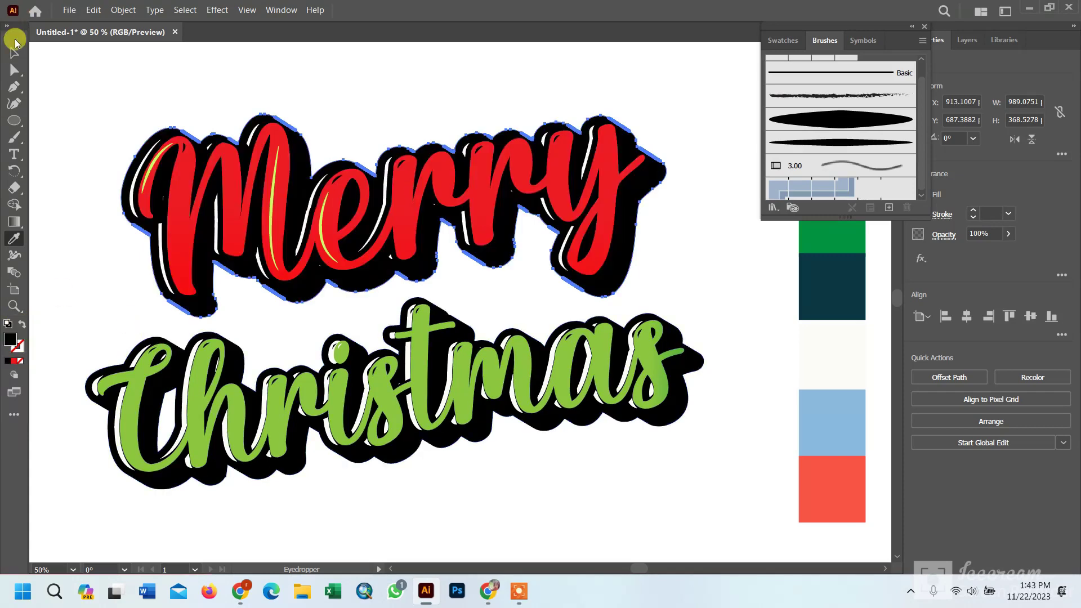
pyautogui.click(14, 52)
pyautogui.click(405, 90)
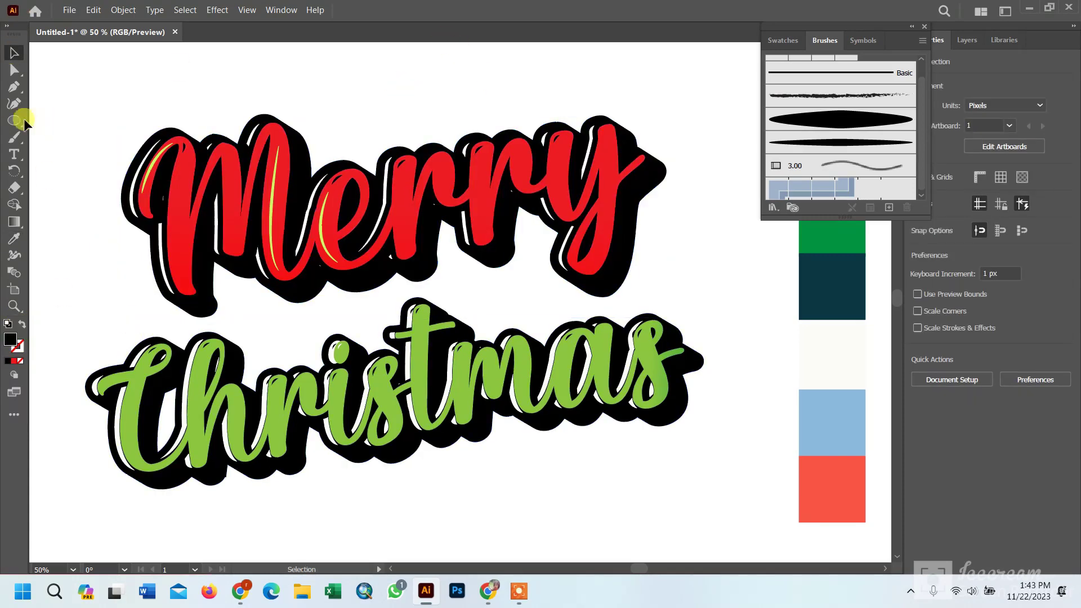
# Draw a curved path down the first stem of Merry's M with the Pen tool and swap its fill and stroke.
pyautogui.click(14, 86)
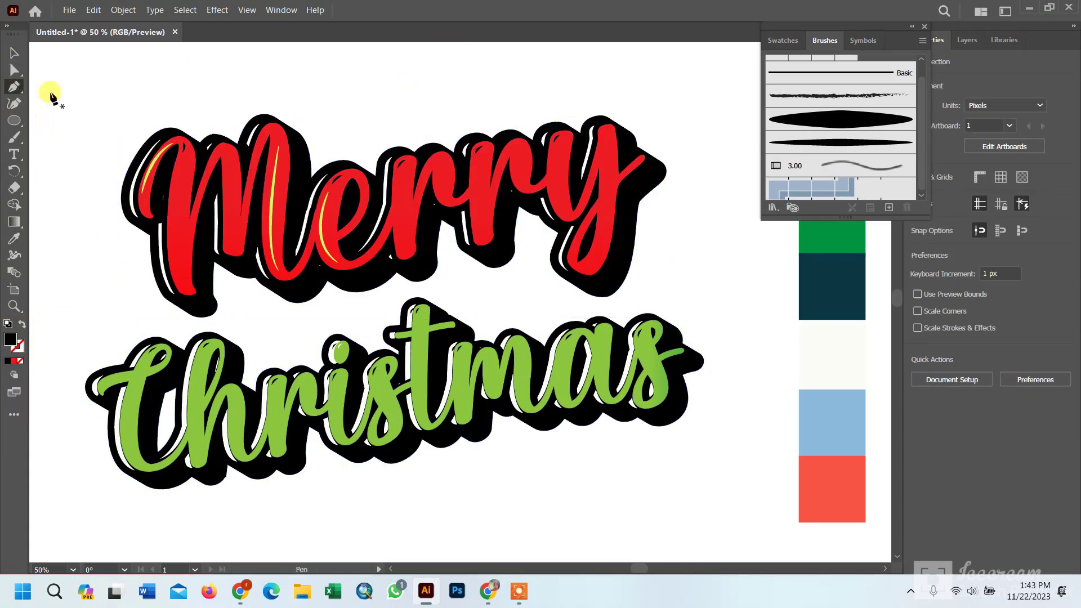
pyautogui.click(185, 165)
pyautogui.moveTo(182, 276); pyautogui.dragTo(201, 309)
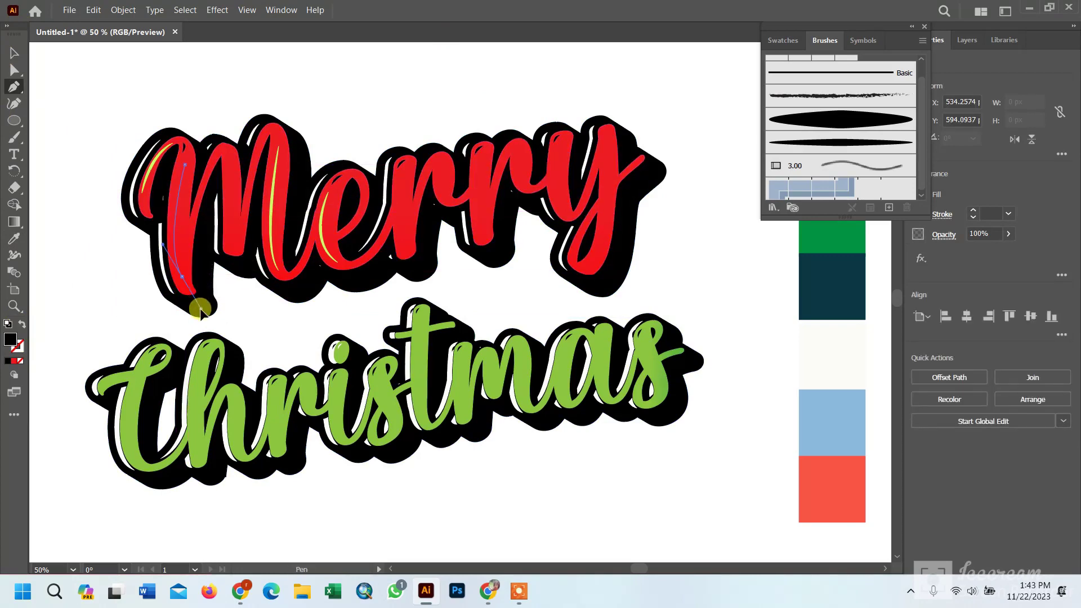
pyautogui.click(182, 276)
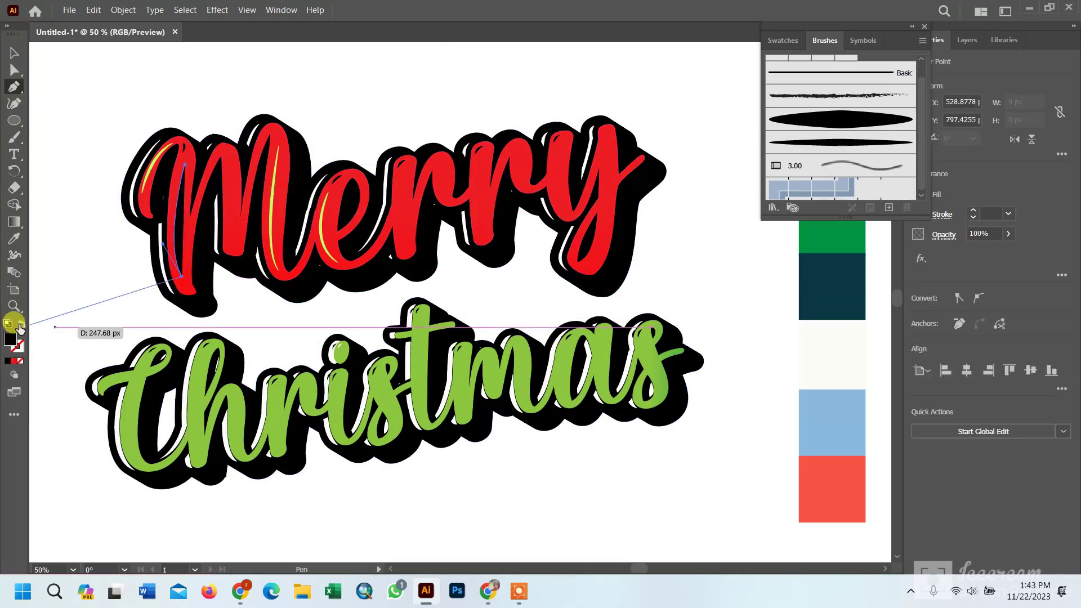
pyautogui.click(19, 325)
# Give the M's first-stem path the thin tapered brush at 0.5 pt and the yellow colour of the existing highlight.
pyautogui.click(14, 53)
pyautogui.click(840, 141)
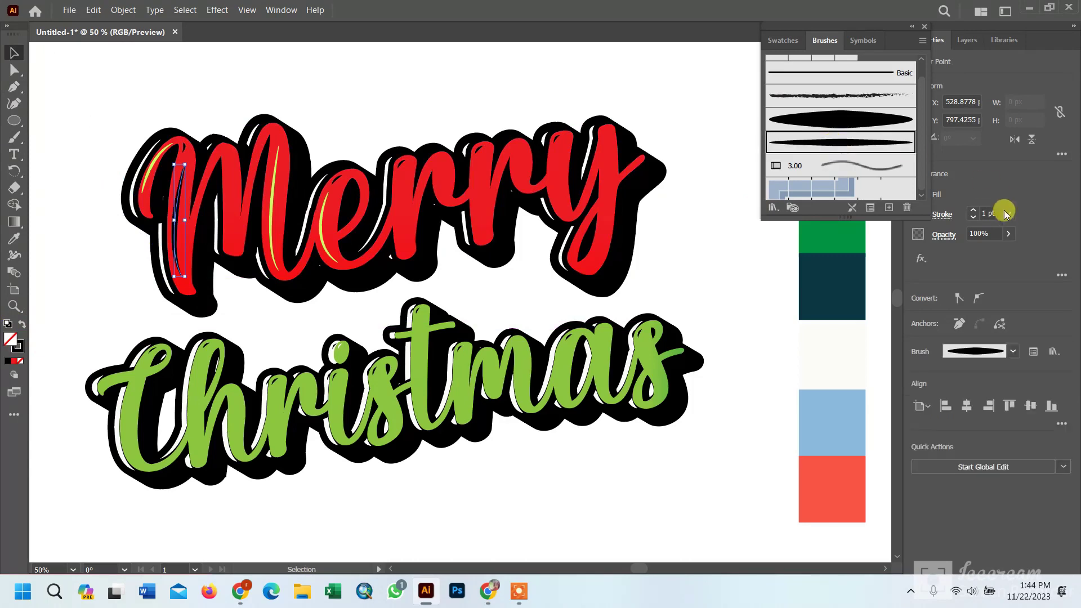
pyautogui.click(1006, 213)
pyautogui.click(1022, 243)
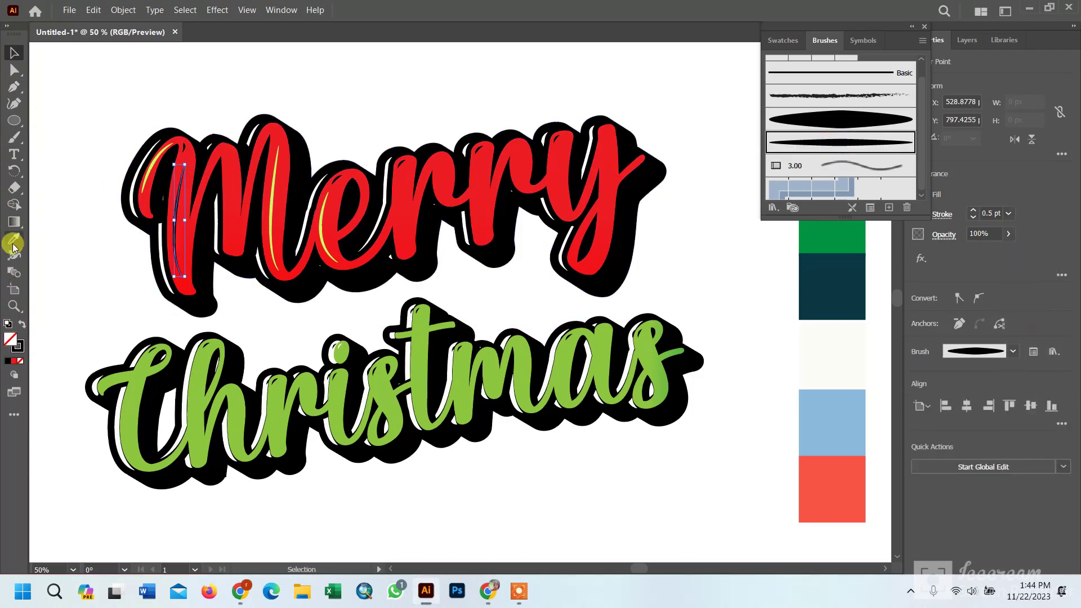
pyautogui.click(14, 241)
pyautogui.click(156, 160)
pyautogui.click(13, 52)
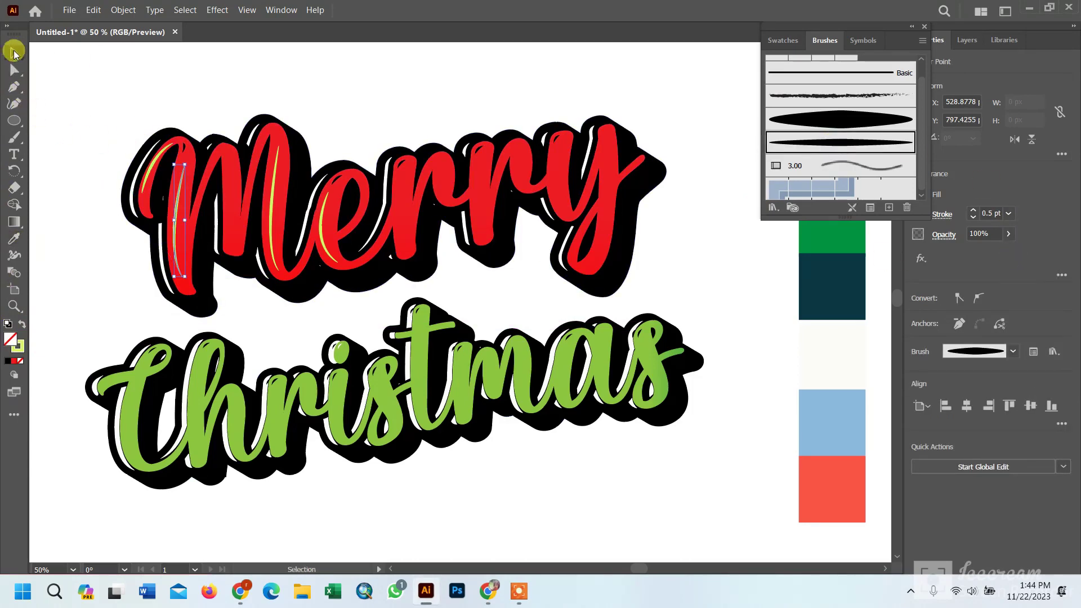
pyautogui.click(326, 61)
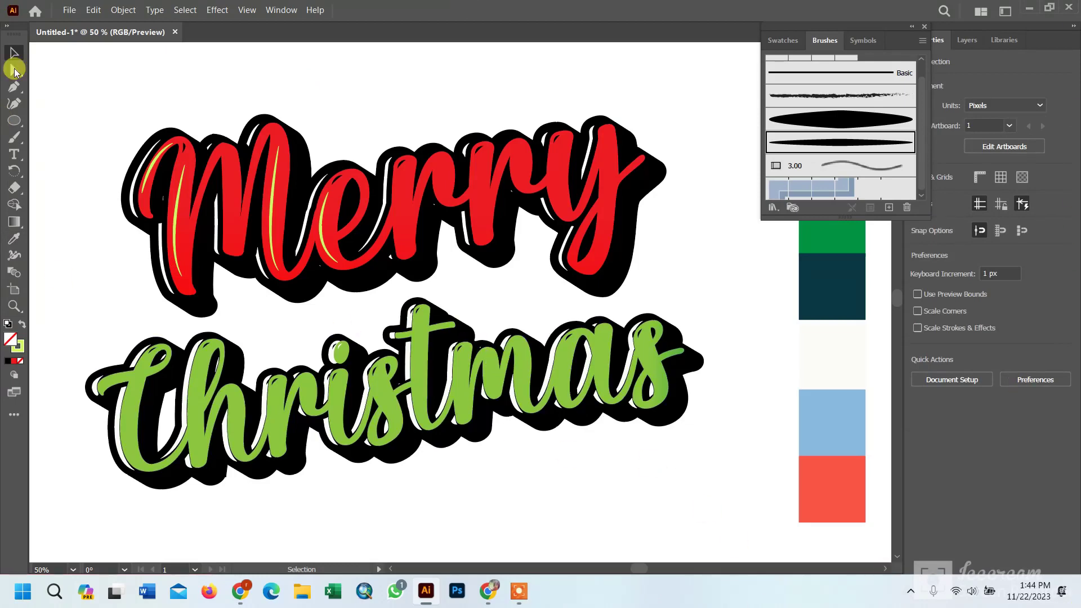
# Draw a curved highlight path down the stem of Merry's first r with the Pen tool.
pyautogui.click(13, 86)
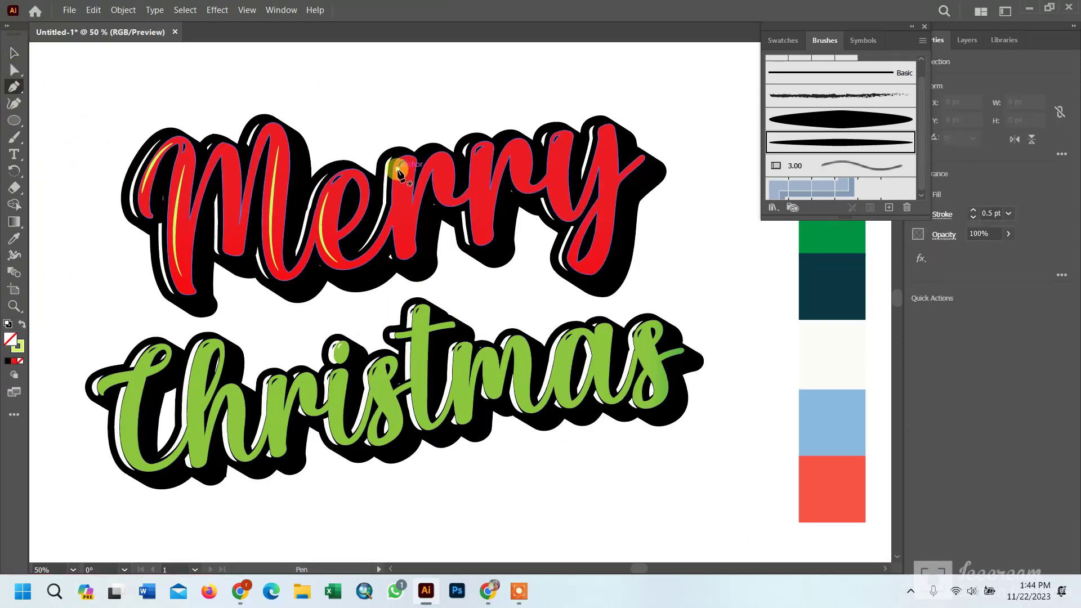
pyautogui.click(402, 169)
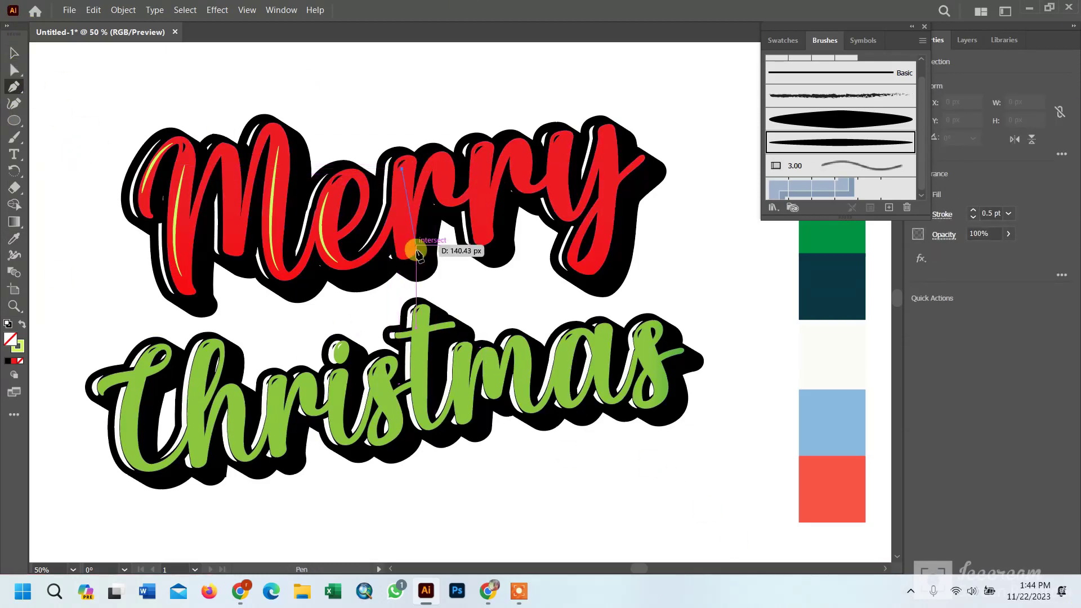
pyautogui.moveTo(405, 245)
pyautogui.mouseDown()
pyautogui.moveTo(417, 272)
pyautogui.moveTo(420, 260)
pyautogui.mouseUp()
pyautogui.click(405, 246)
pyautogui.click(13, 52)
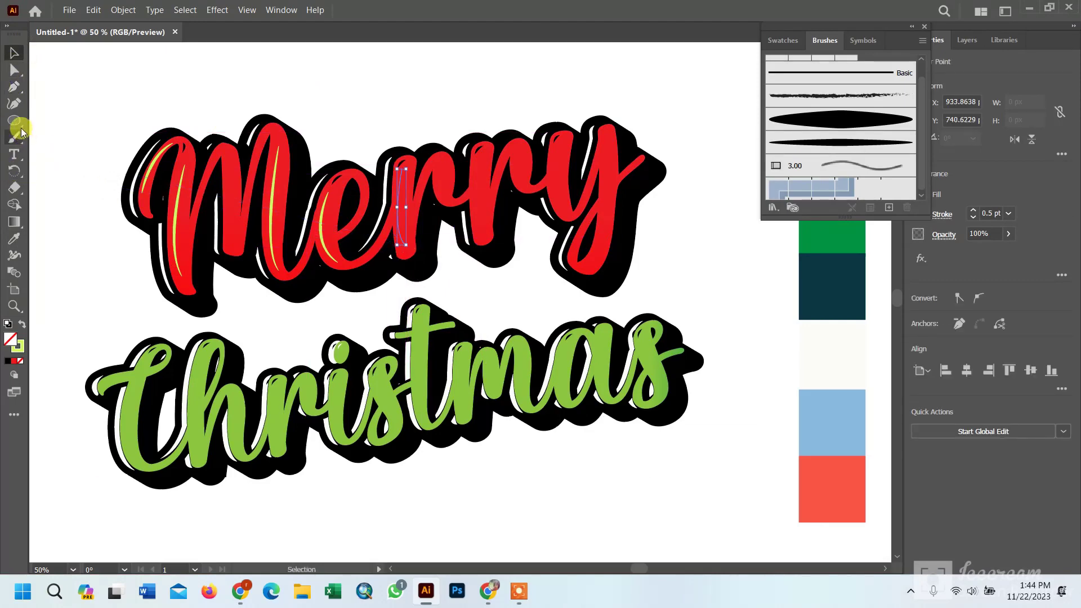
# Draw a curved highlight path down the tail stroke of Merry's y, undoing a misplaced first point.
pyautogui.click(13, 86)
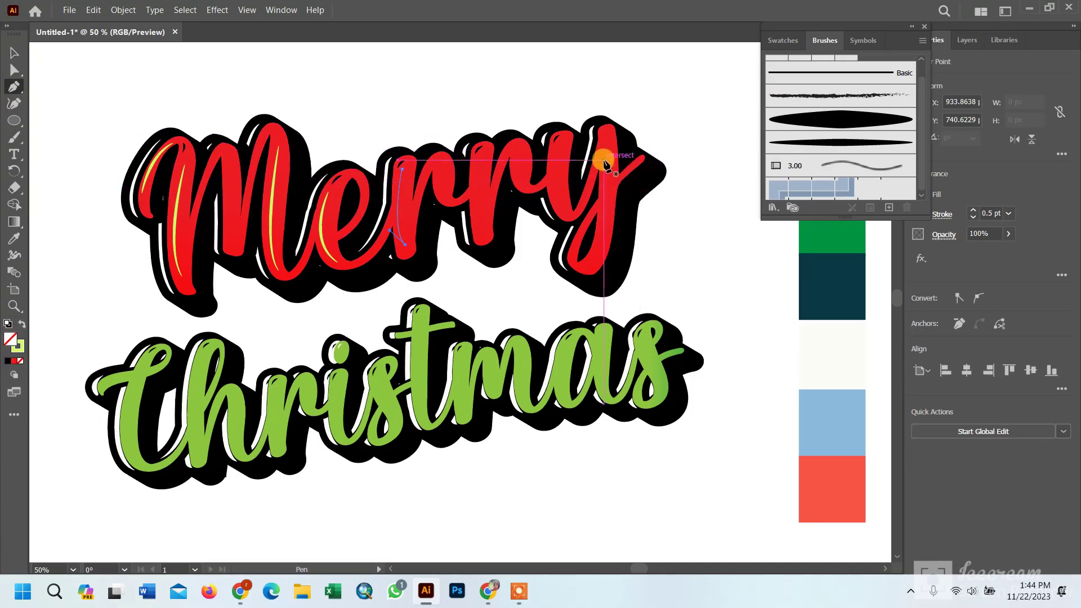
pyautogui.click(592, 223)
pyautogui.hotkey('ctrl', 'z')
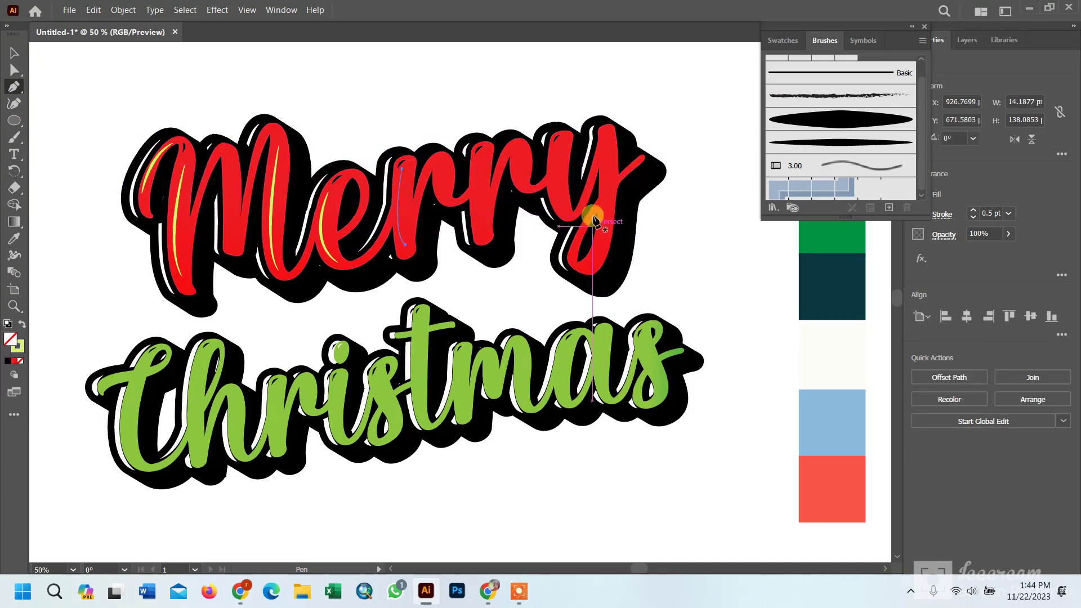
pyautogui.click(606, 157)
pyautogui.moveTo(591, 262); pyautogui.dragTo(568, 303)
pyautogui.click(592, 262)
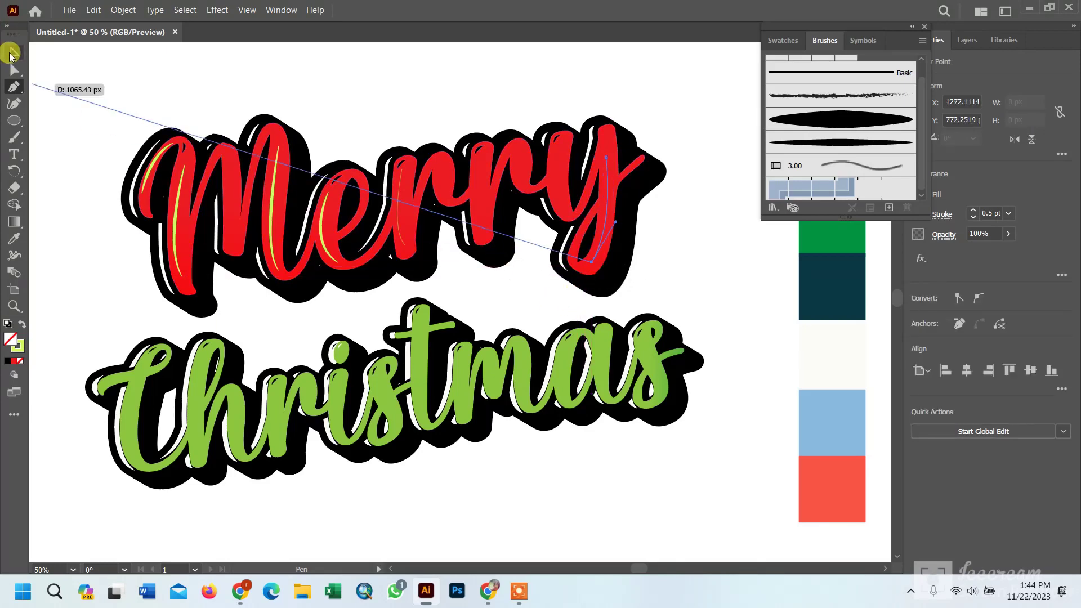
pyautogui.click(13, 53)
# Apply the thin tapered brush with a 0.5 pt stroke to the highlight paths on Merry's first r and y together.
pyautogui.keyDown('shift'); pyautogui.click(400, 240); pyautogui.keyUp('shift')
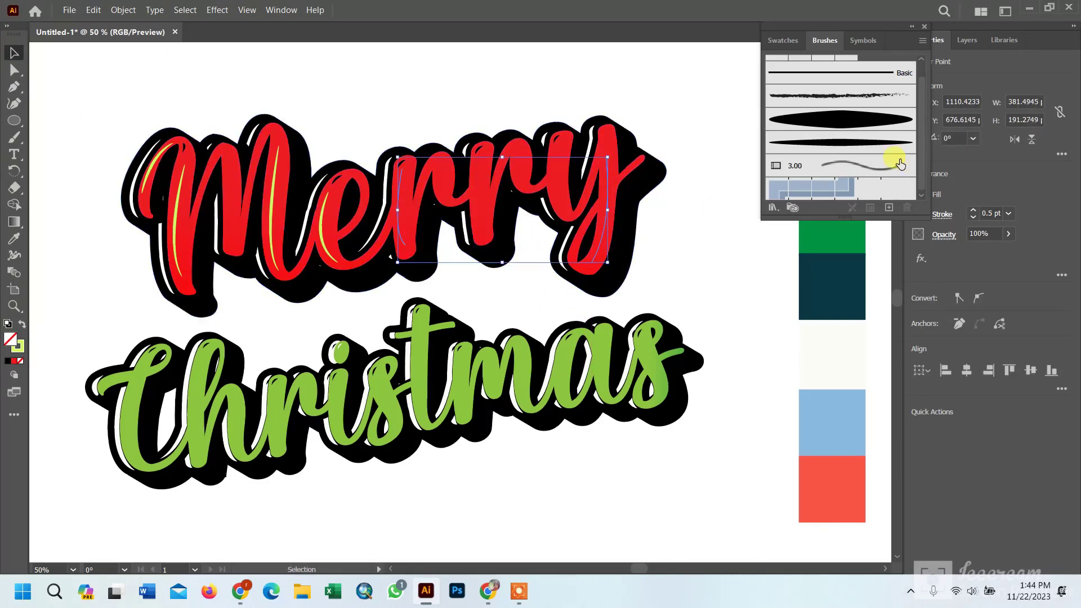
pyautogui.click(872, 144)
pyautogui.click(1008, 216)
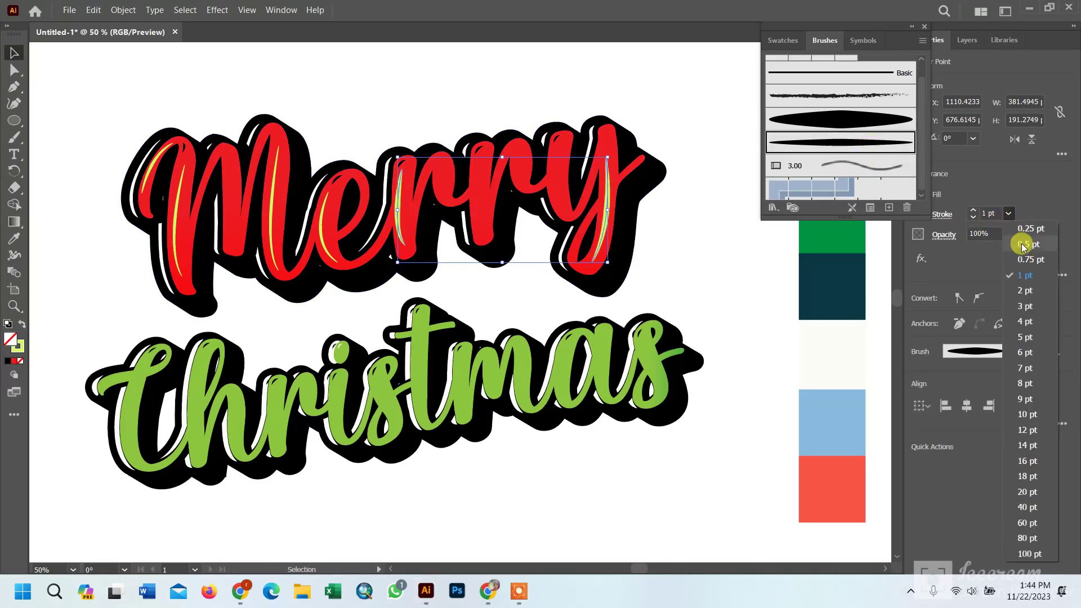
pyautogui.click(1025, 243)
pyautogui.click(120, 85)
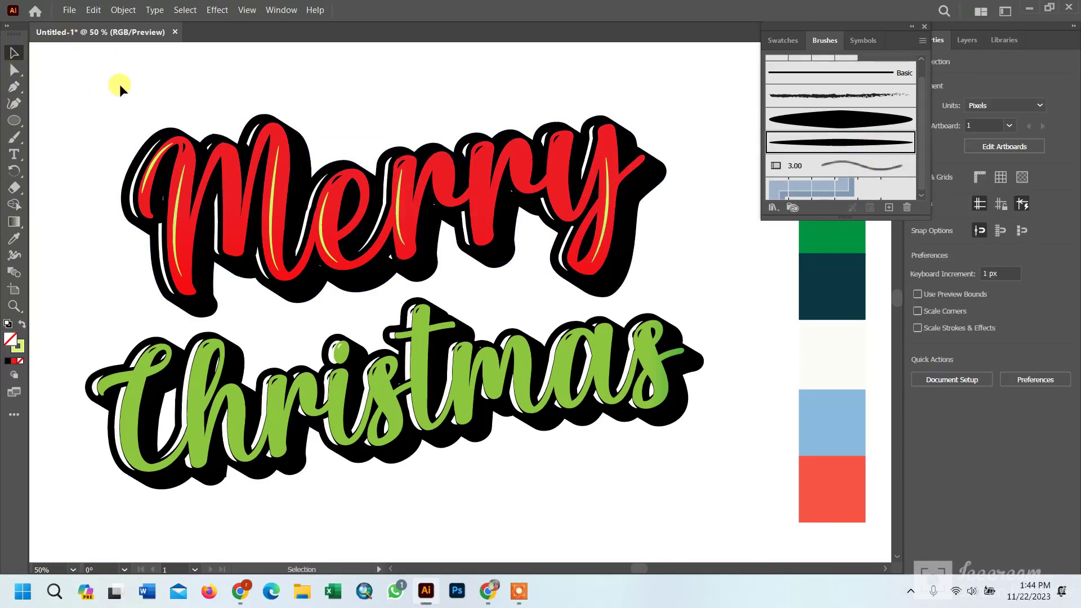
# Draw a curved highlight down the stem of Merry's second r, using the thin tapered brush with a 0.5 pt stroke.
pyautogui.click(14, 87)
pyautogui.click(476, 151)
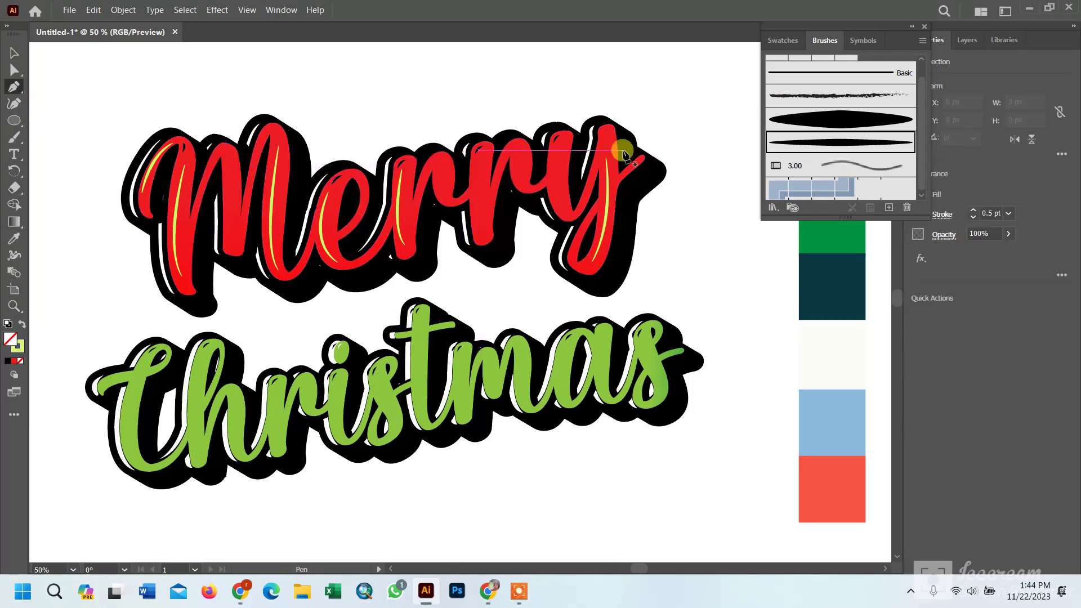
pyautogui.click(483, 153)
pyautogui.moveTo(482, 228); pyautogui.dragTo(496, 252)
pyautogui.click(483, 232)
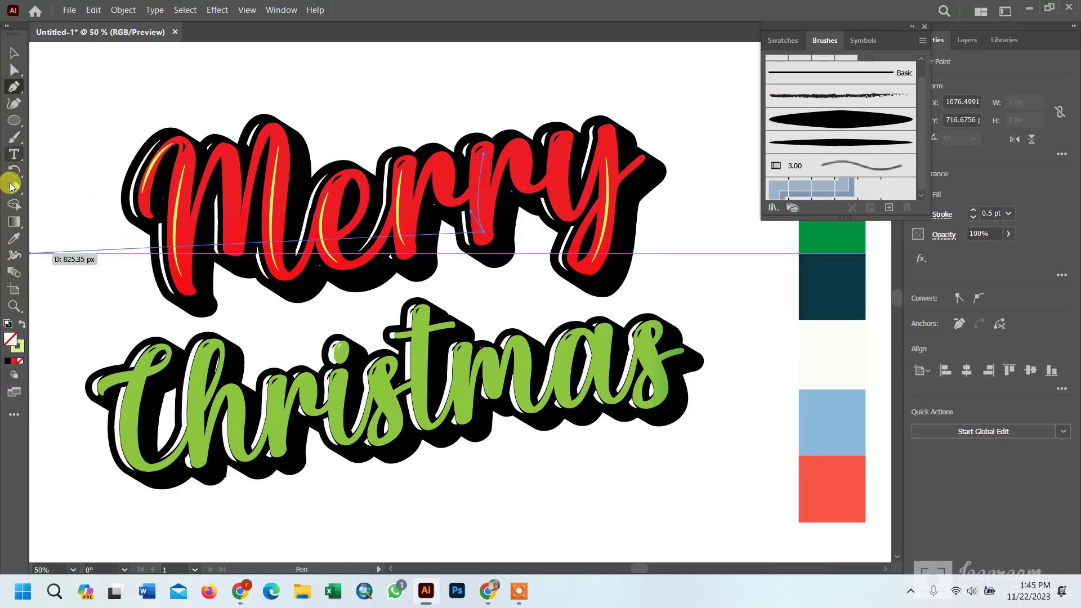
pyautogui.click(14, 52)
pyautogui.click(836, 143)
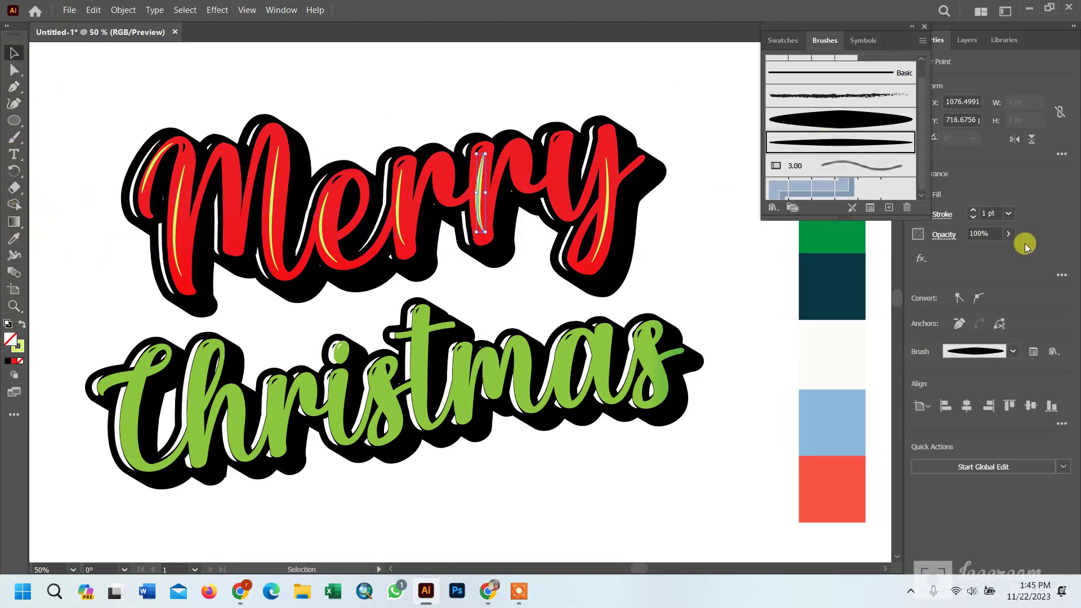
pyautogui.click(1005, 217)
pyautogui.click(1014, 245)
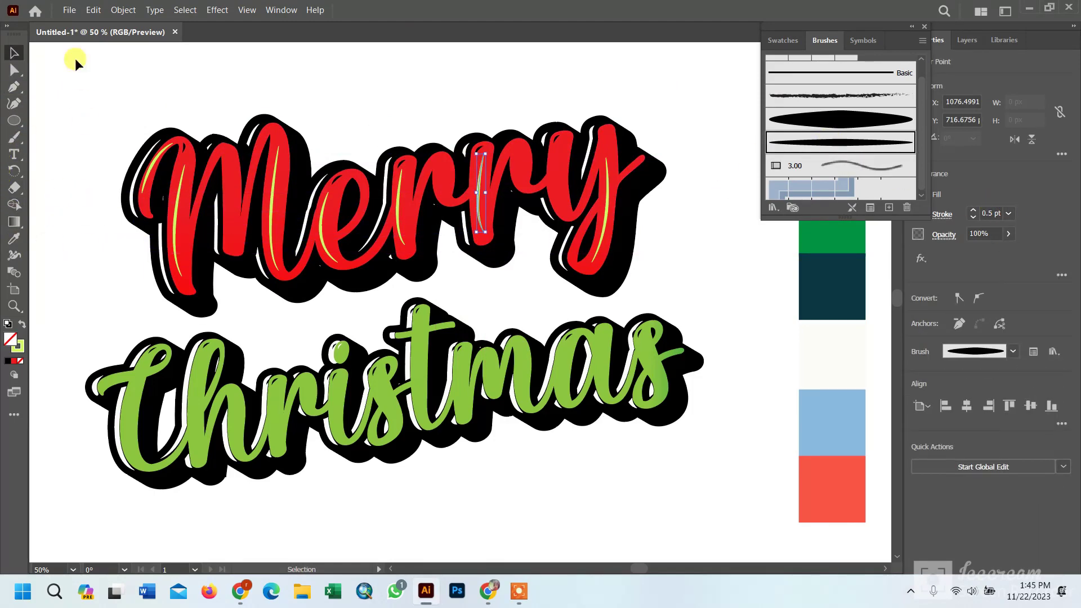
# Draw a curved highlight path down the C of Christmas with the Pen tool and apply the thin tapered brush.
pyautogui.click(14, 55)
pyautogui.click(160, 81)
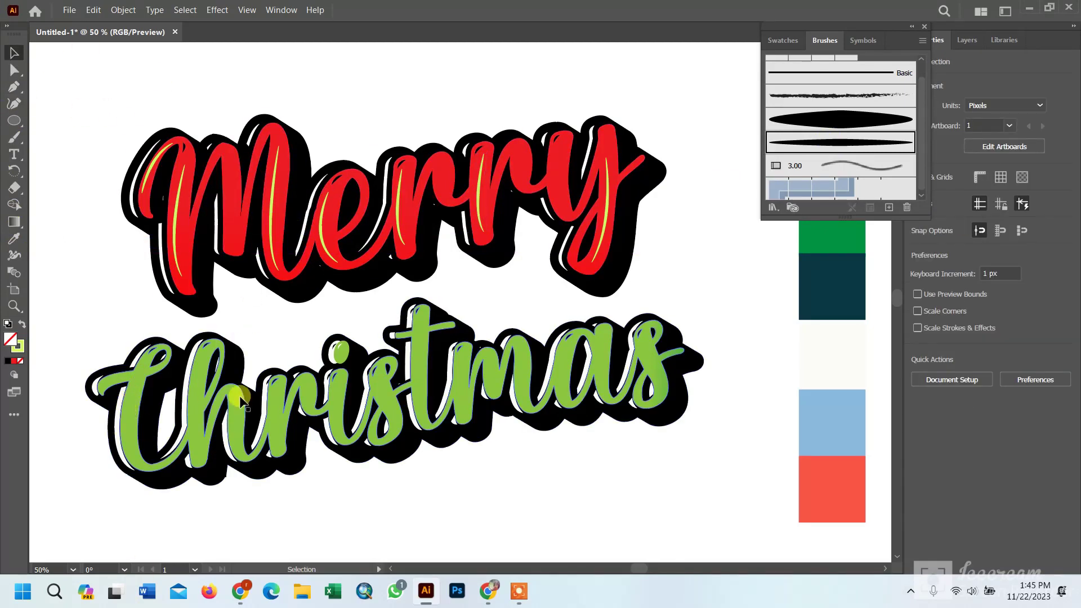
pyautogui.scroll(-1, 469, 309)
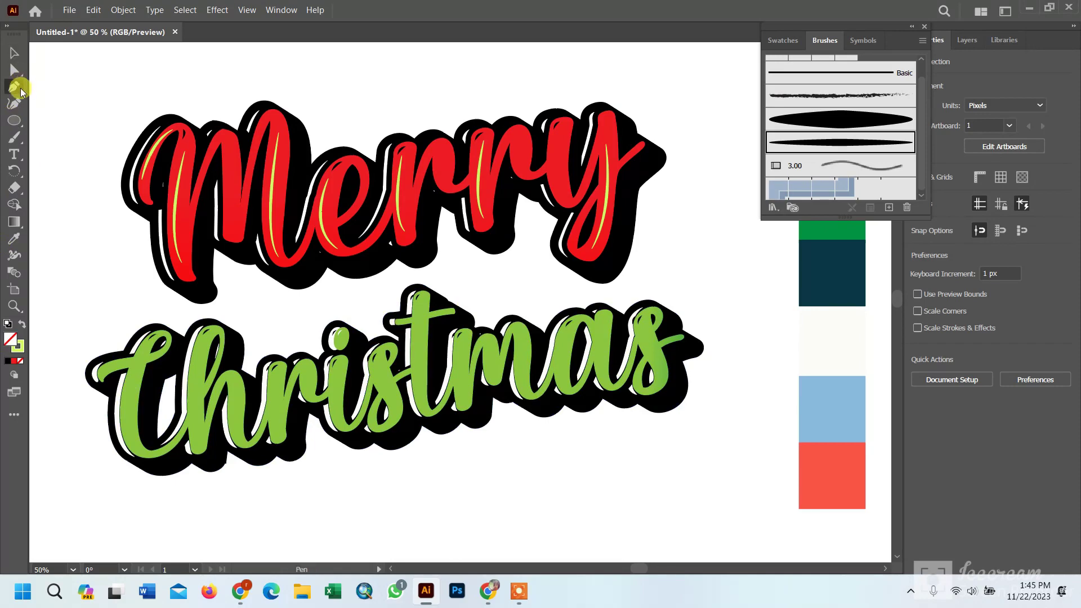
pyautogui.click(144, 348)
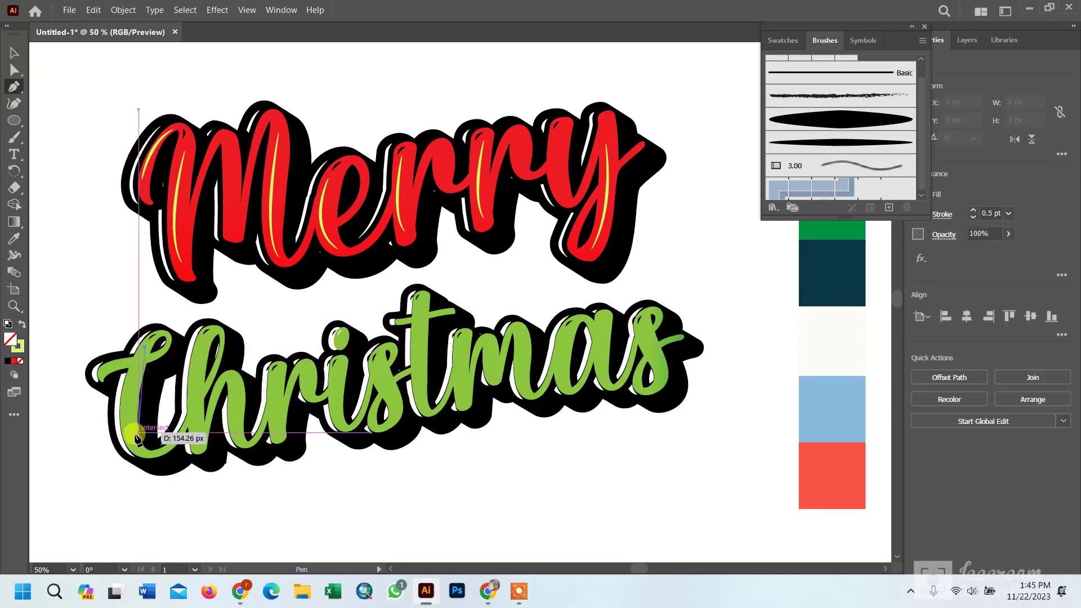
pyautogui.moveTo(129, 435); pyautogui.dragTo(136, 476)
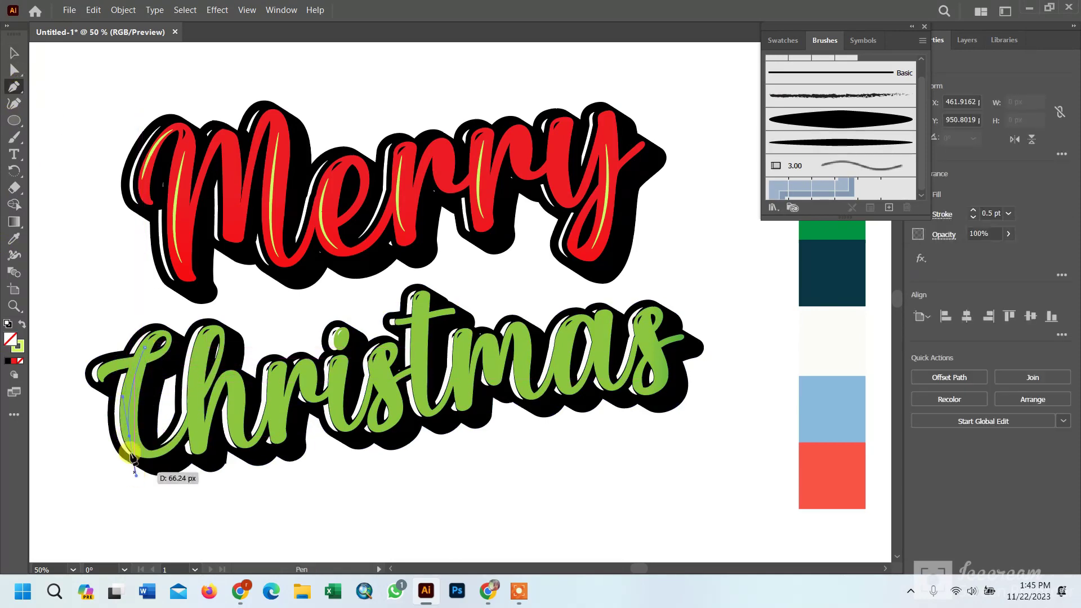
pyautogui.click(819, 145)
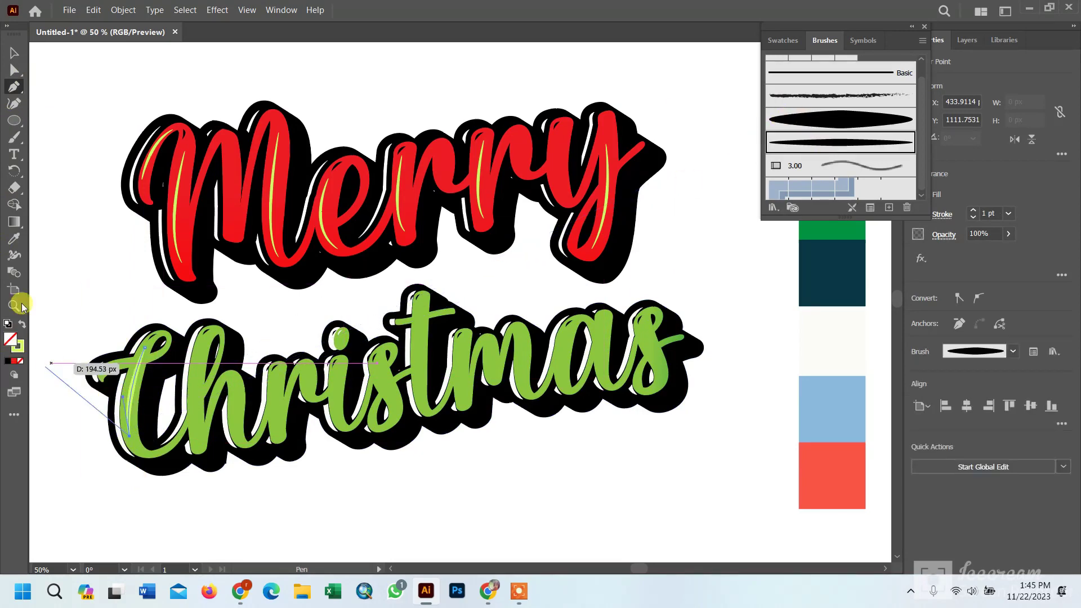
# Sample the palette's dark teal as the stroke colour of the C's highlight and set its stroke to 0.5 pt.
pyautogui.click(11, 241)
pyautogui.click(847, 286)
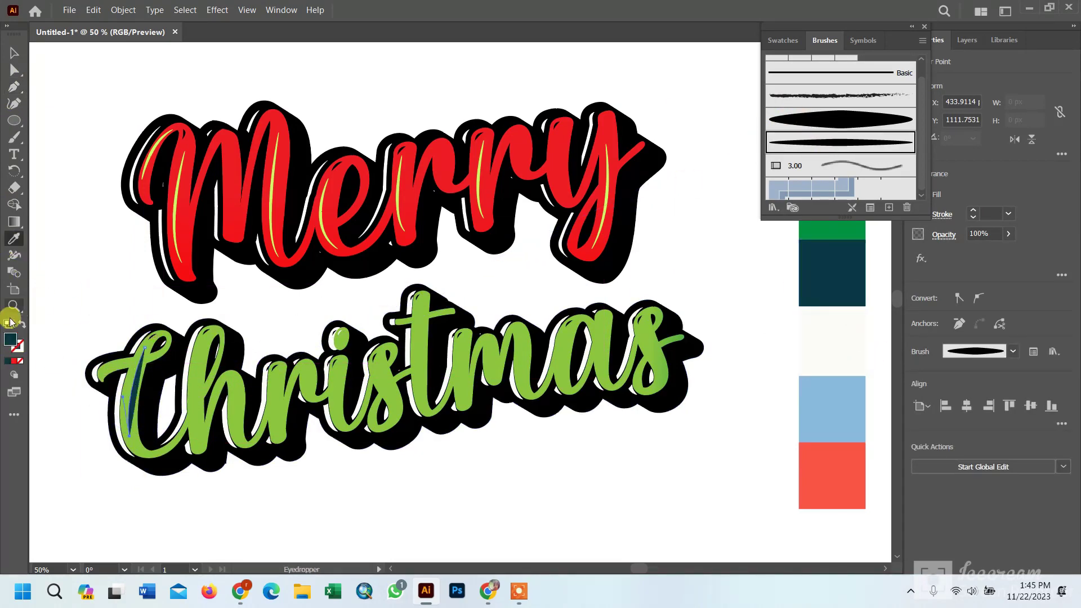
pyautogui.click(22, 323)
pyautogui.click(1008, 215)
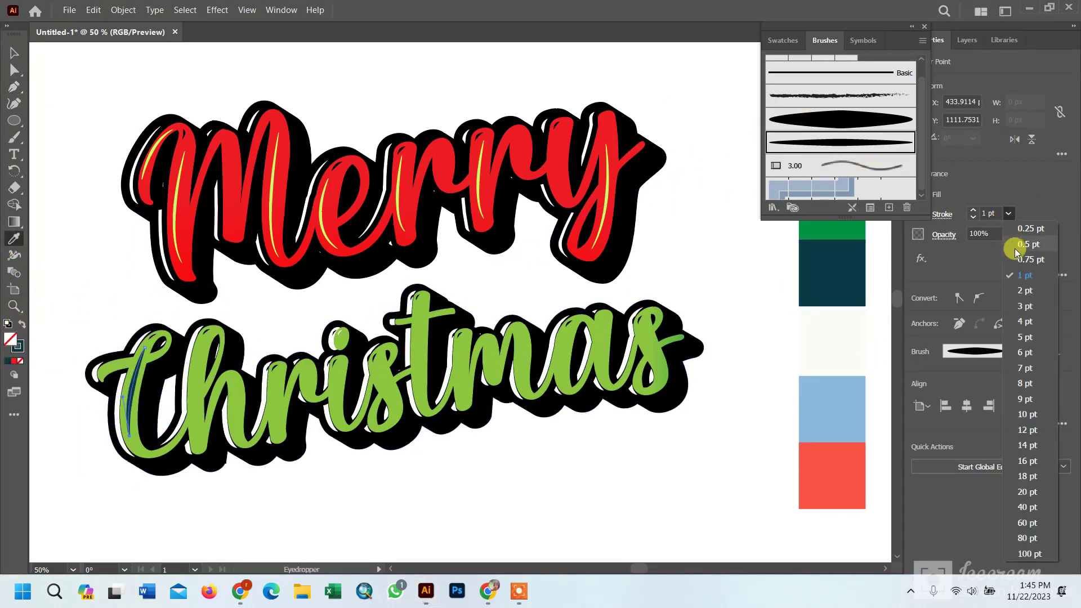
pyautogui.click(1016, 244)
pyautogui.click(15, 54)
pyautogui.click(111, 58)
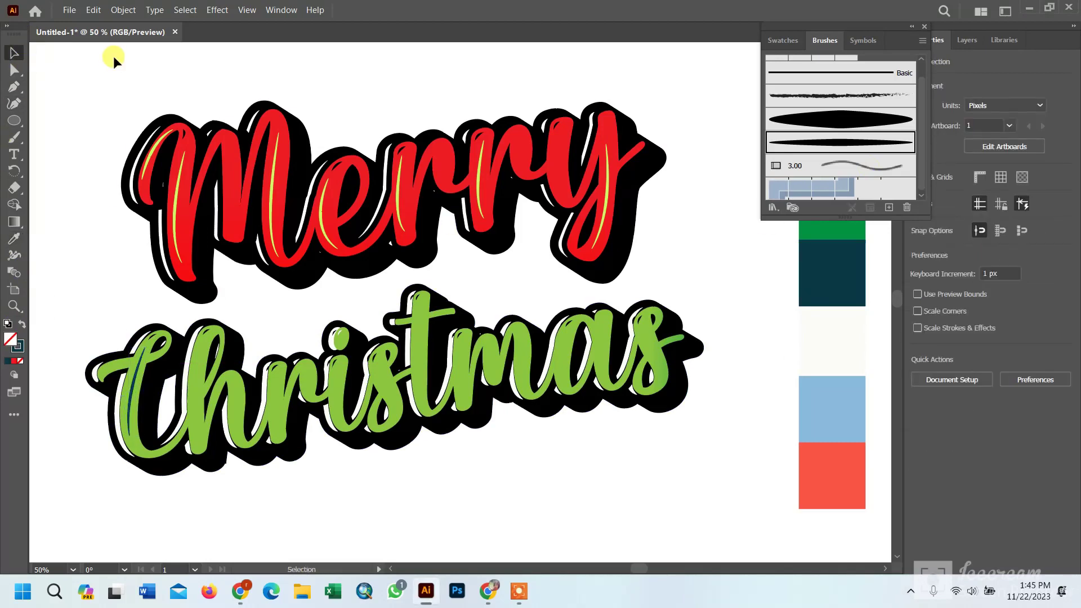
# Try the palette's light blue and off-white on the C's highlight, then match it to Merry's yellow 0.5 pt highlights.
pyautogui.click(135, 378)
pyautogui.click(13, 240)
pyautogui.click(816, 407)
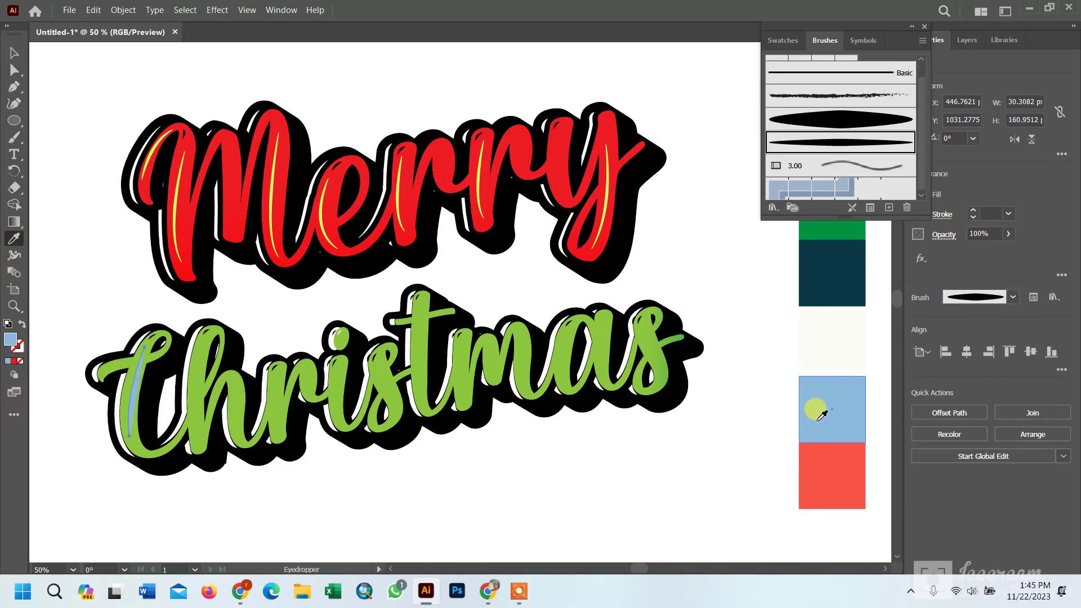
pyautogui.click(830, 349)
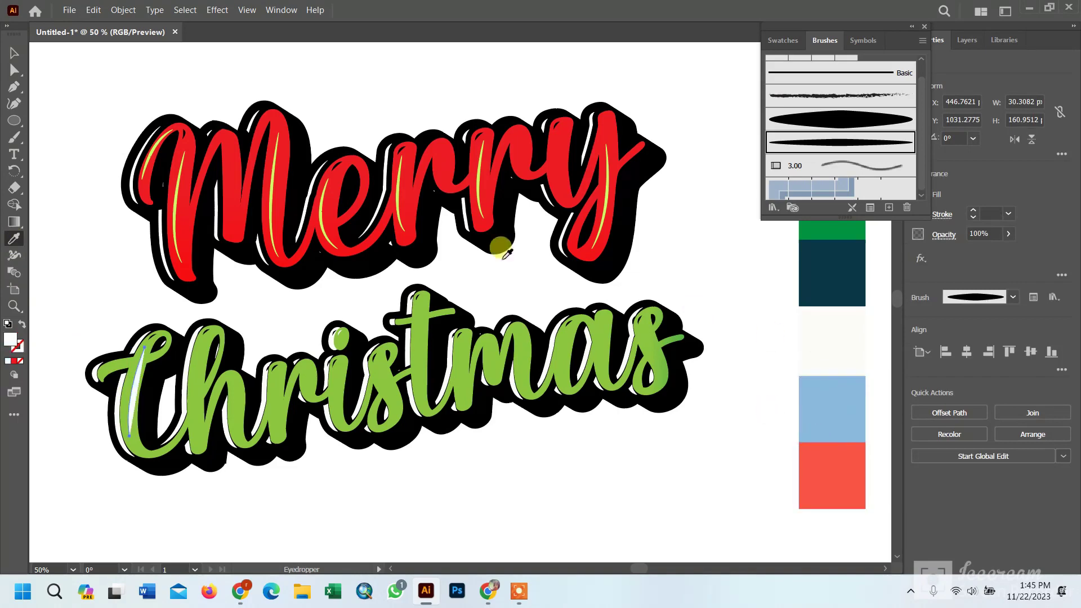
pyautogui.click(14, 53)
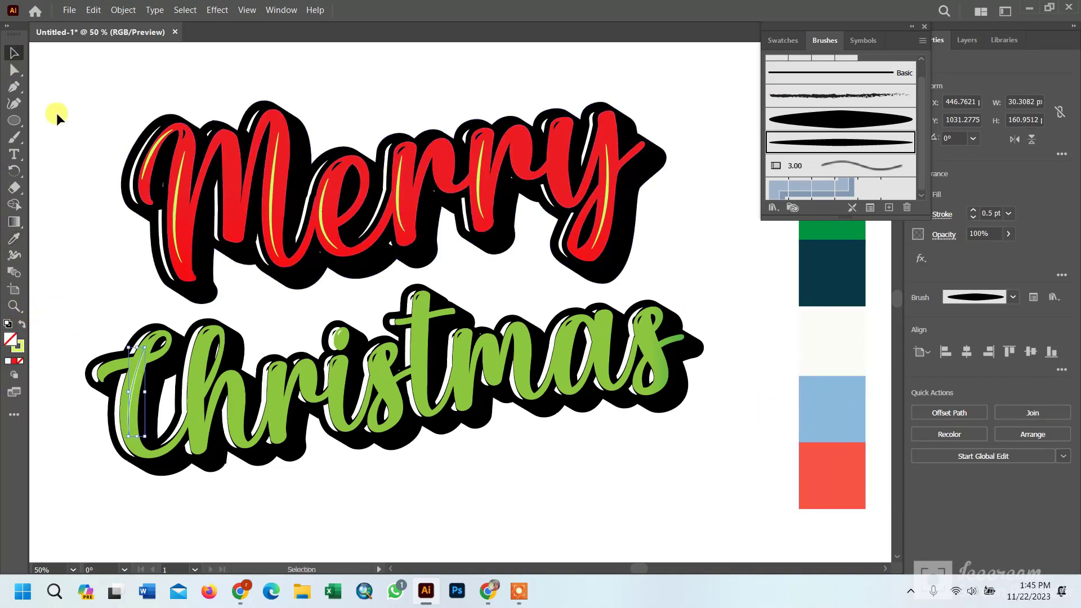
pyautogui.click(58, 116)
# Recolour the Christmas lettering with the medium green sampled from the palette.
pyautogui.click(199, 351)
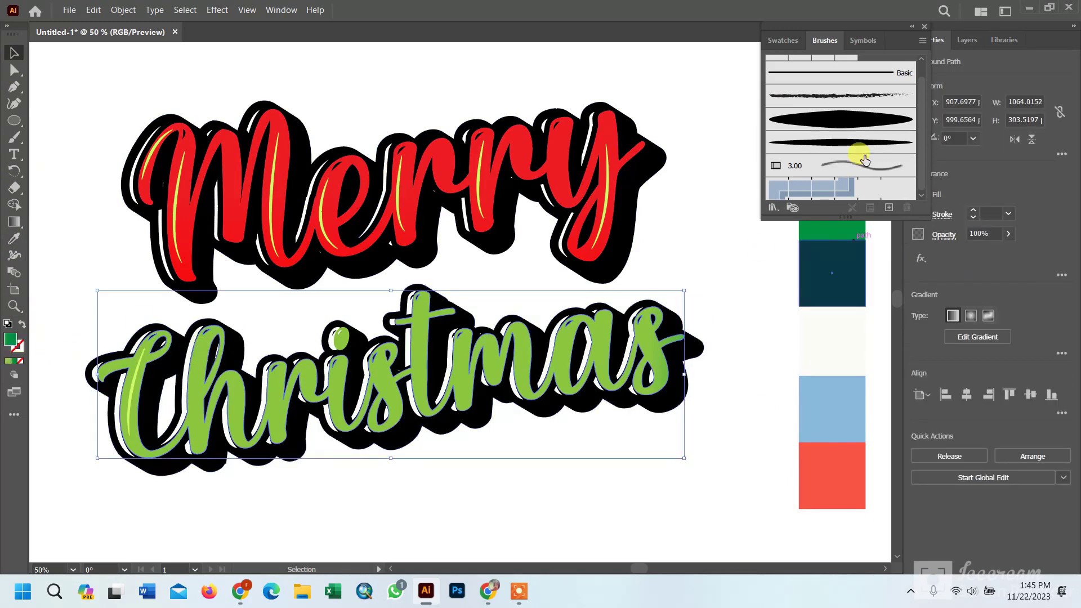
pyautogui.click(14, 238)
pyautogui.click(830, 225)
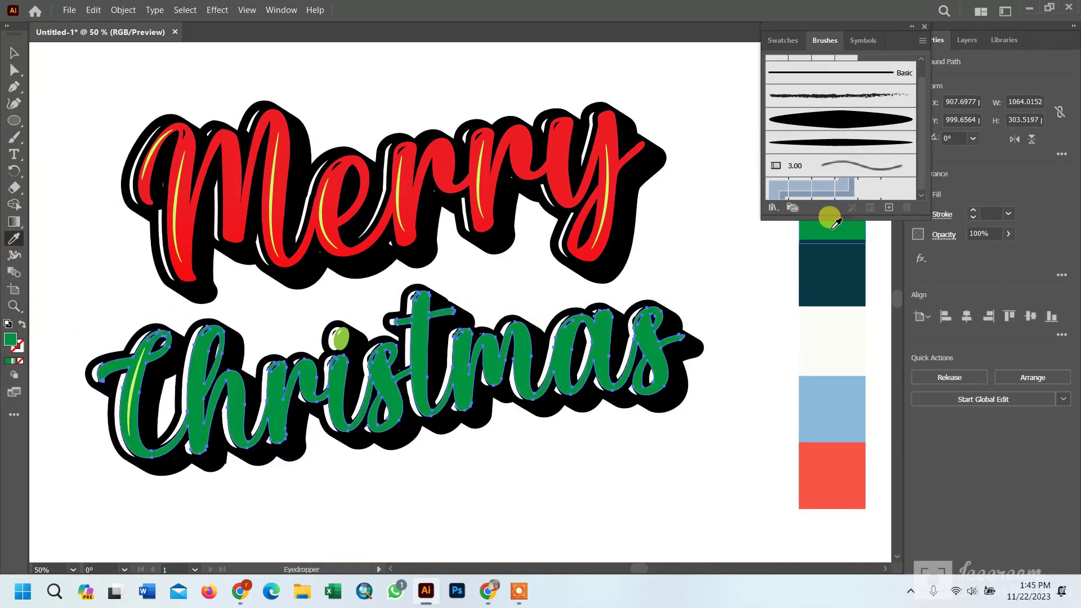
pyautogui.click(12, 54)
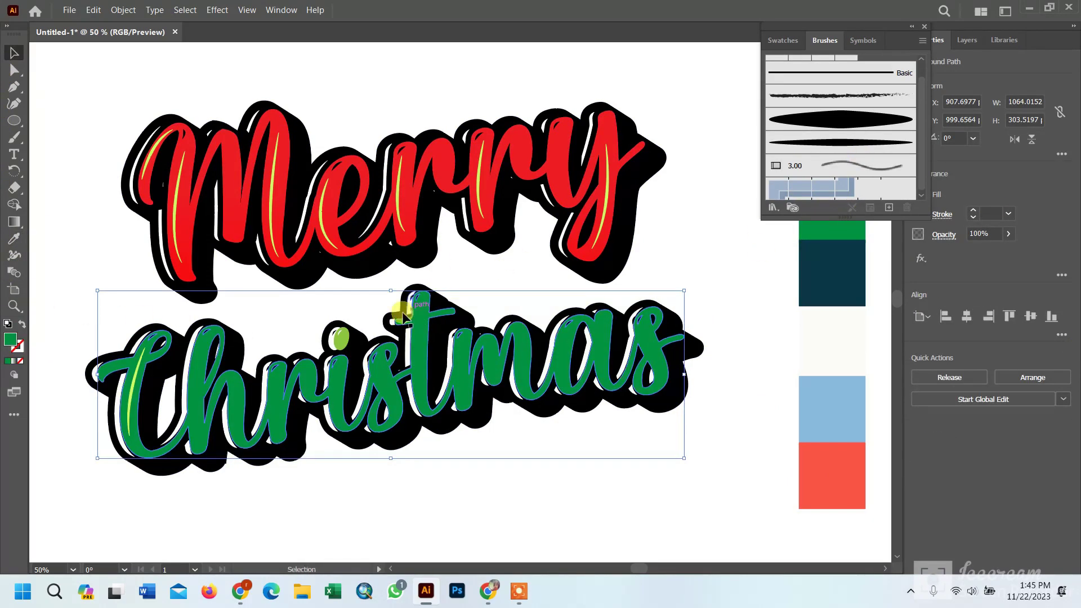
# Match the dot of Christmas's i to the green of the recoloured letters and deselect it.
pyautogui.click(342, 341)
pyautogui.click(14, 238)
pyautogui.click(169, 354)
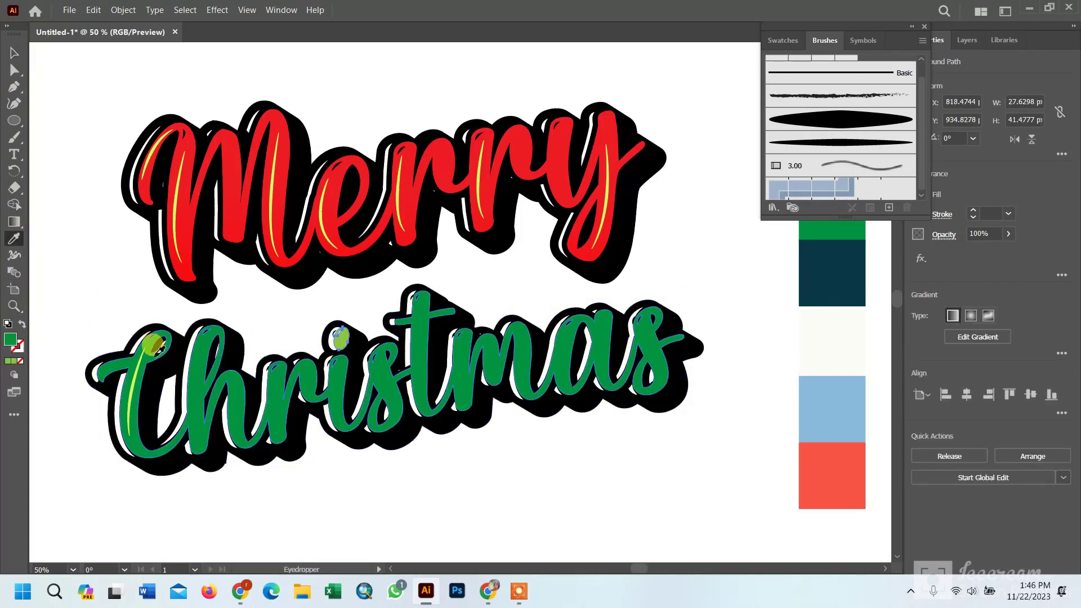
pyautogui.click(14, 52)
pyautogui.click(197, 94)
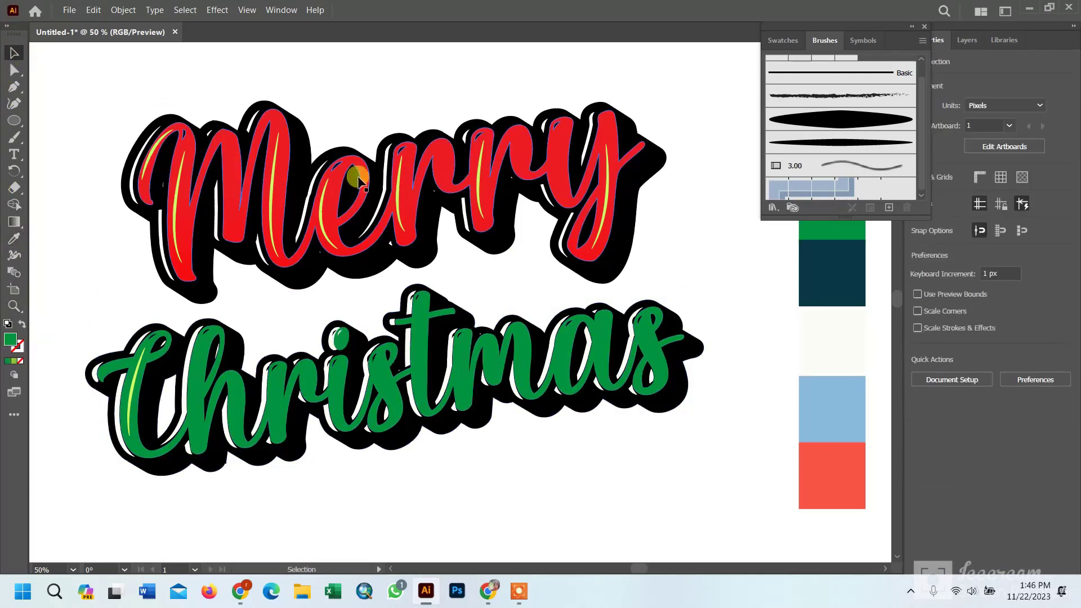
# Draw a curved highlight path down the stem of Christmas's h, swap fill to stroke and apply the thin tapered brush.
pyautogui.click(16, 88)
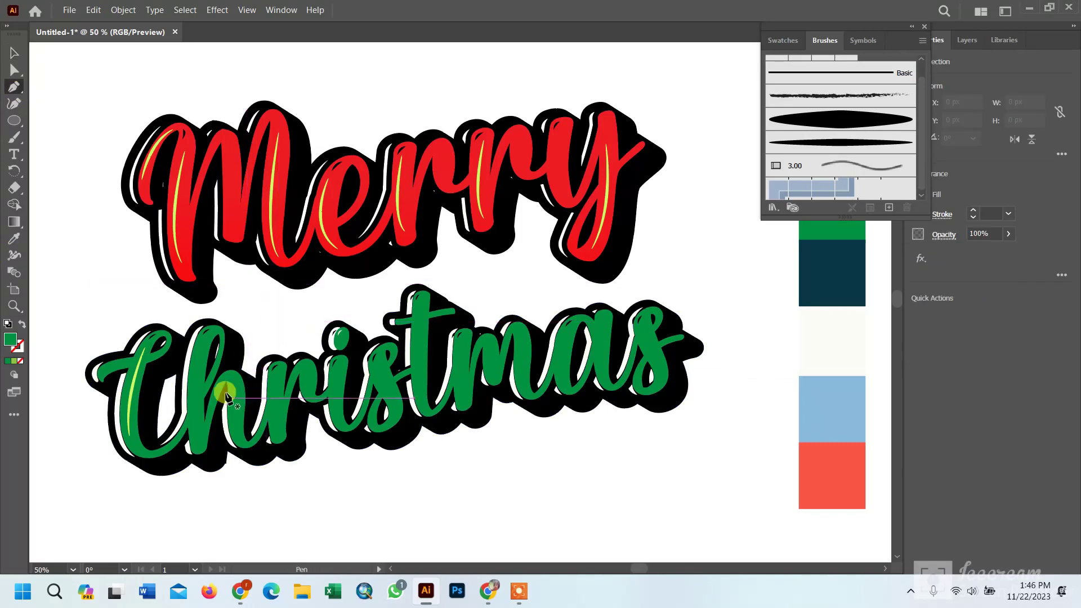
pyautogui.click(200, 348)
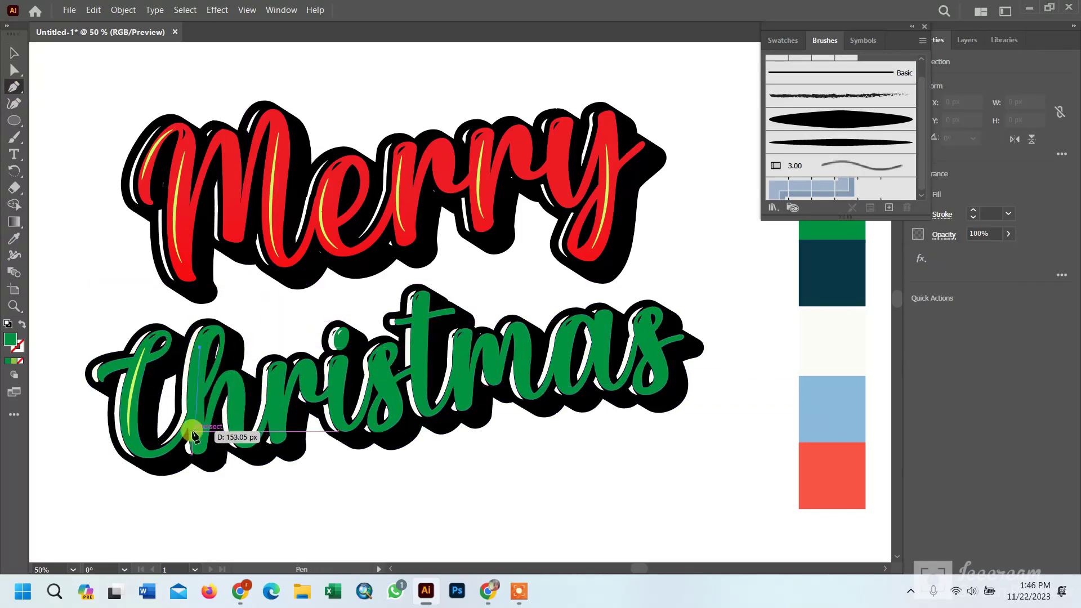
pyautogui.moveTo(196, 432); pyautogui.dragTo(207, 458)
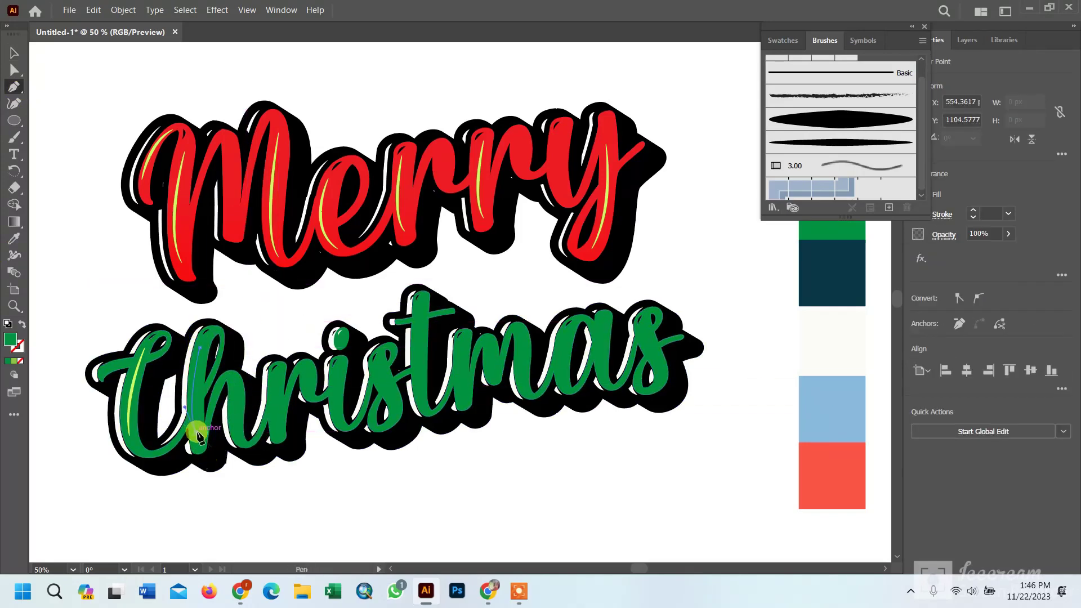
pyautogui.click(21, 325)
pyautogui.click(850, 141)
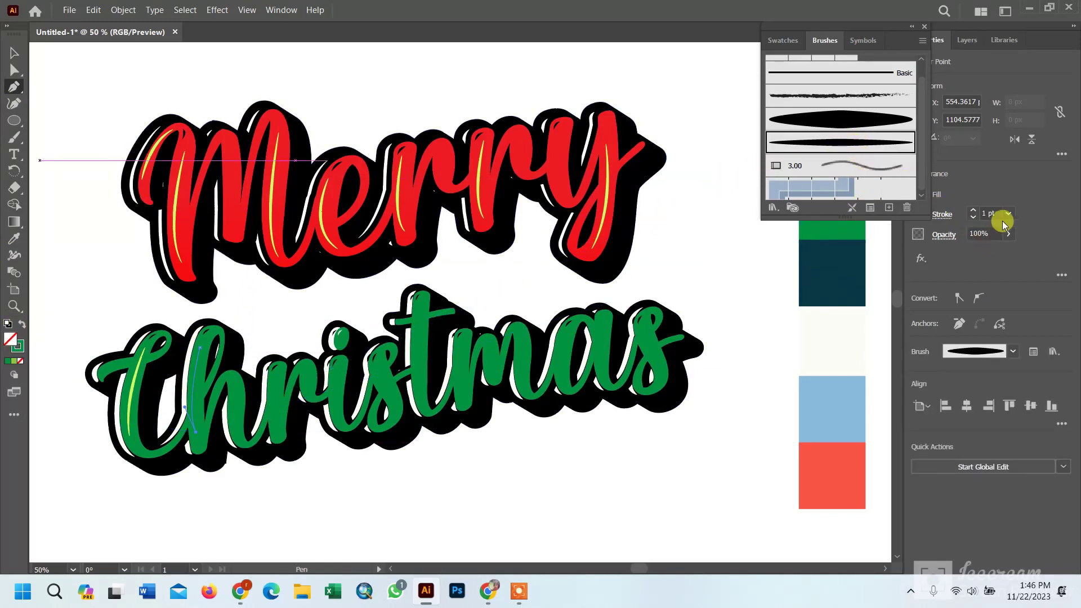
# Match the h's highlight to the yellow 0.5 pt stroke of the C's highlight by sampling it.
pyautogui.click(14, 54)
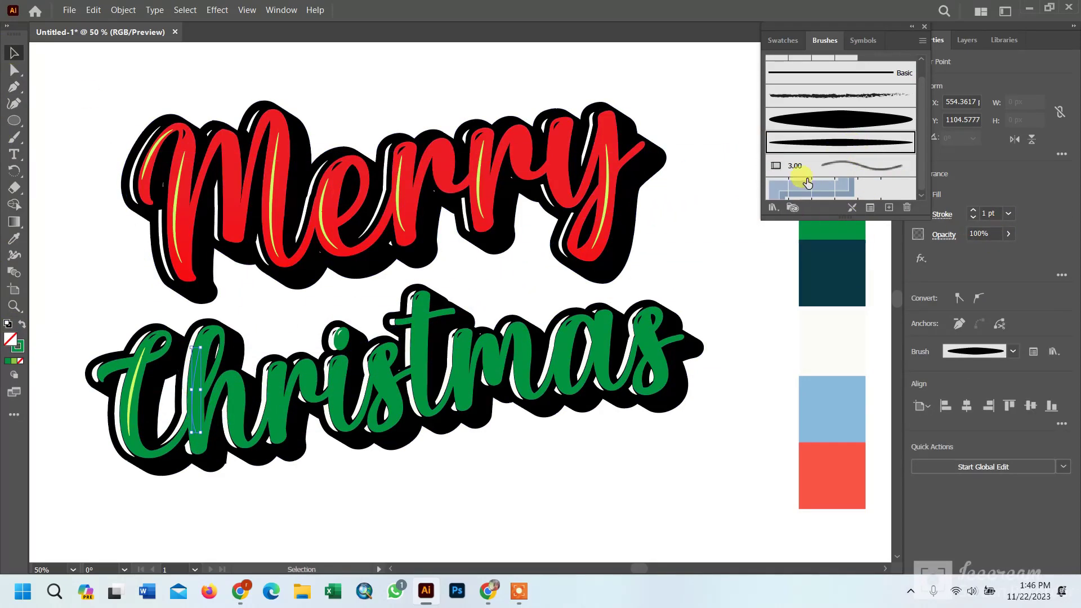
pyautogui.click(15, 239)
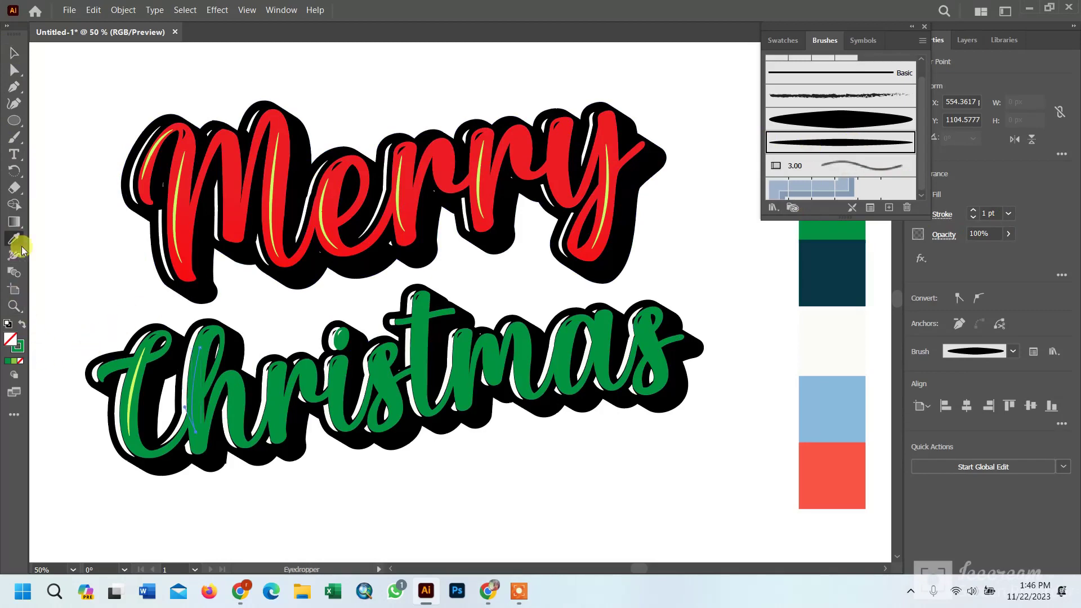
pyautogui.click(133, 371)
pyautogui.click(15, 53)
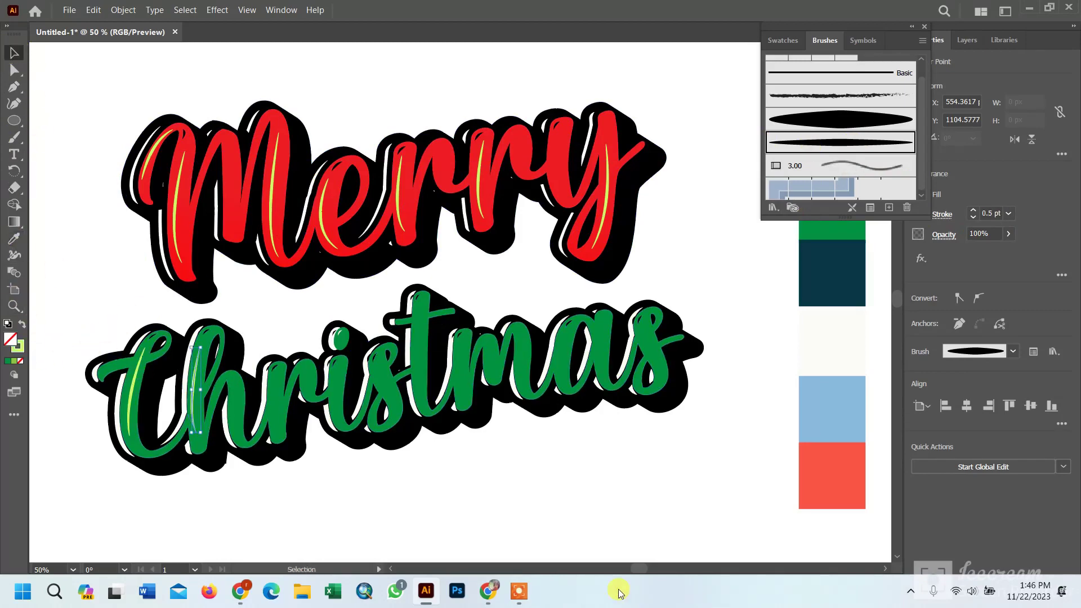
pyautogui.click(518, 591)
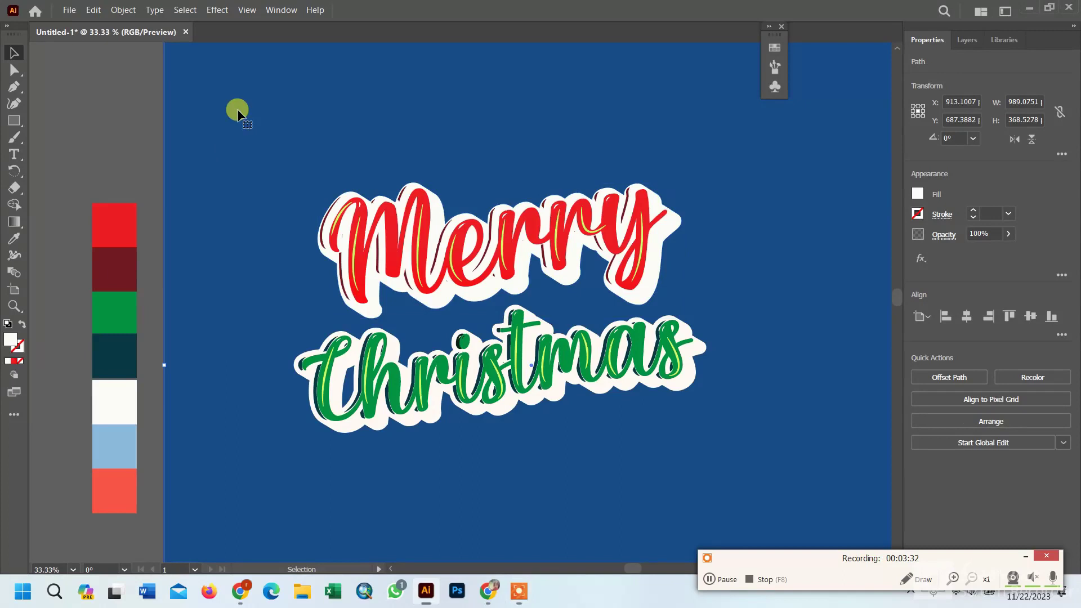
# Give the blue background rectangle a radial gradient and move its inner red colour stop to the centre.
pyautogui.click(237, 113)
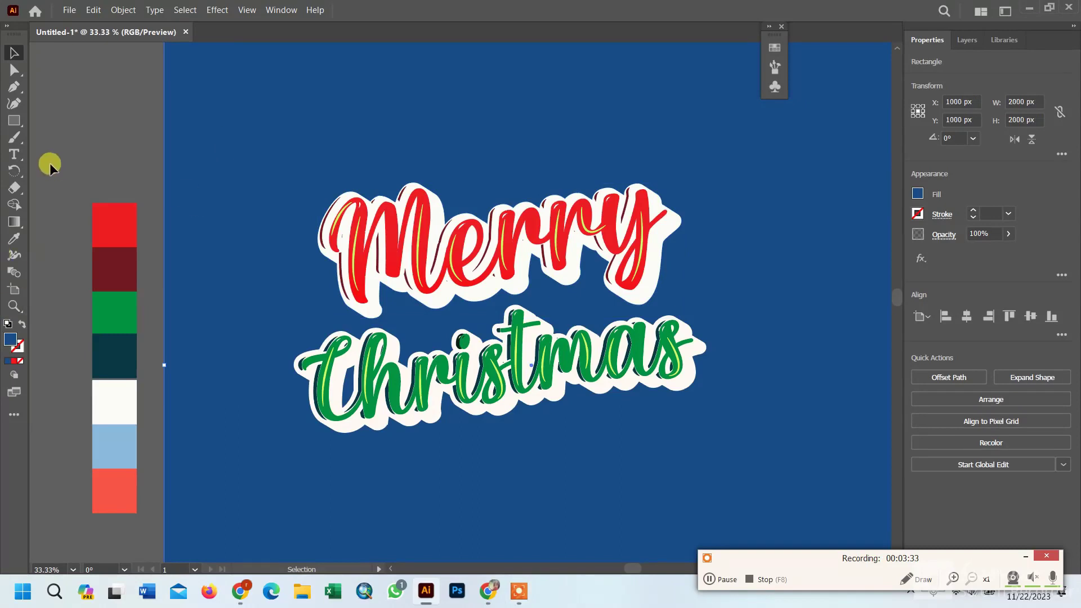
pyautogui.click(14, 222)
pyautogui.click(971, 316)
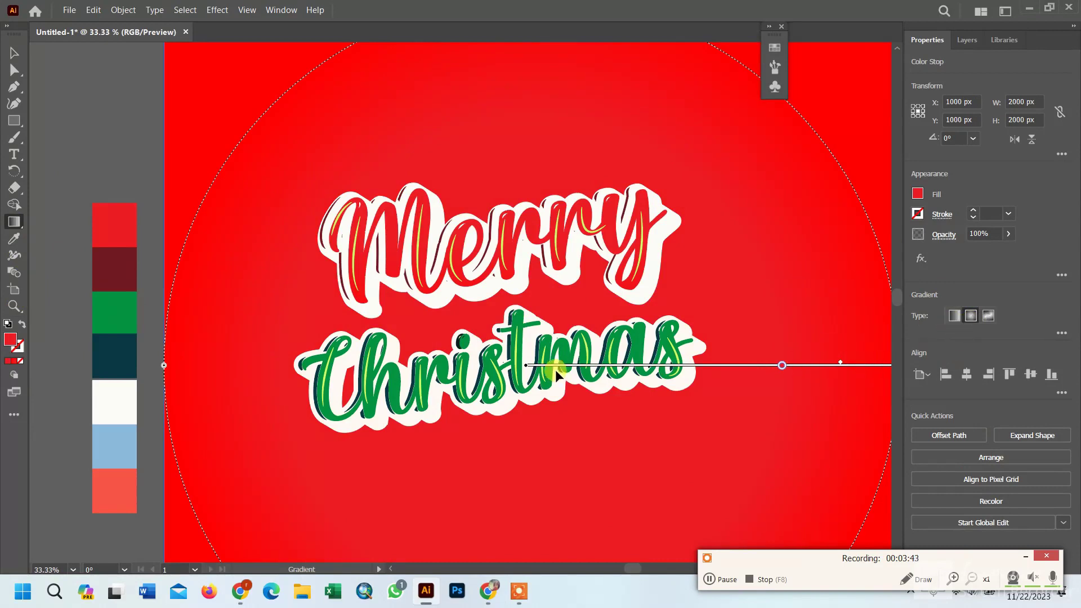
pyautogui.moveTo(782, 366); pyautogui.dragTo(509, 368)
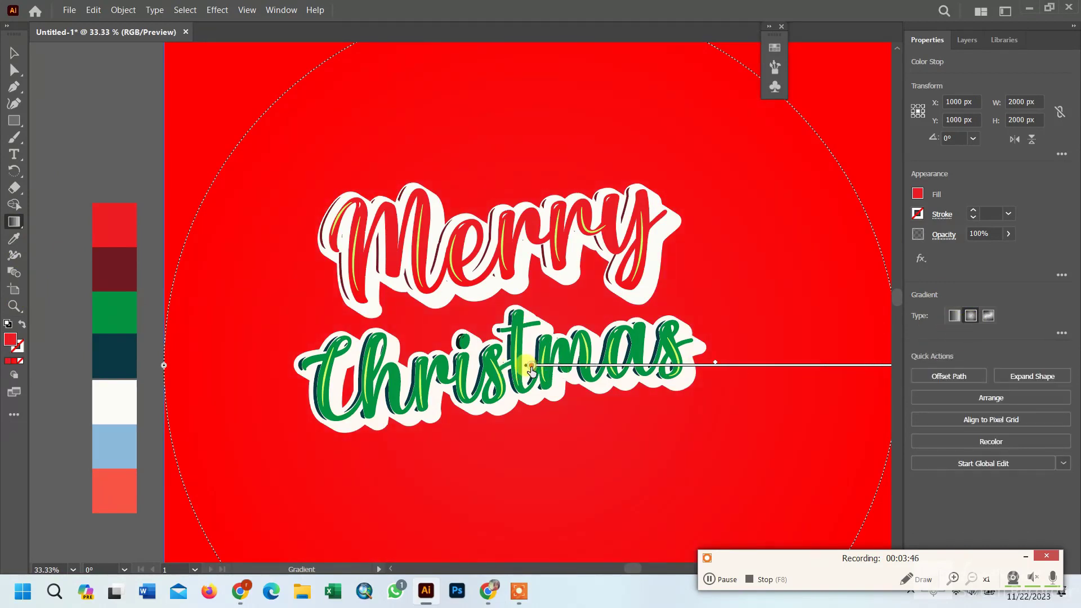
# Try RGB Blue and then dark purple on the centre stop of the background's radial gradient.
pyautogui.doubleClick(528, 367)
pyautogui.click(429, 407)
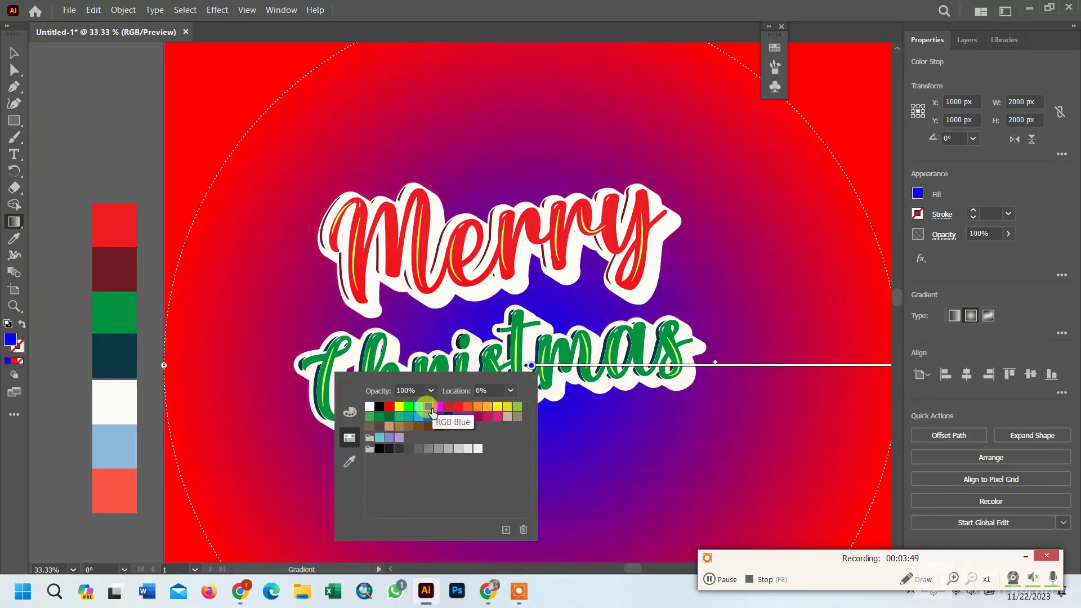
pyautogui.click(459, 417)
pyautogui.click(717, 363)
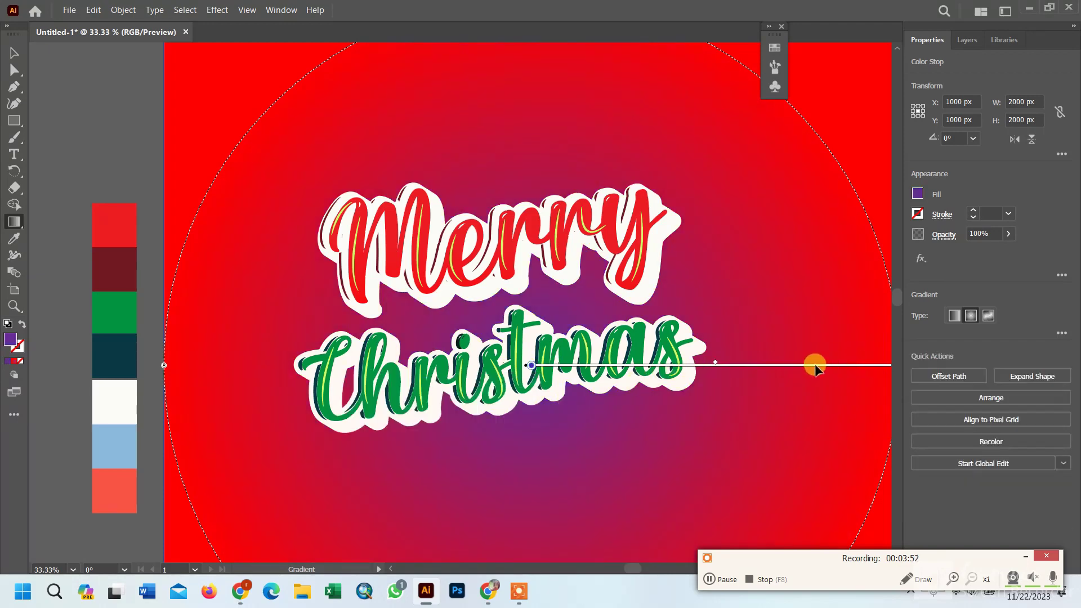
# Set the background gradient's centre stop to the periwinkle swatch and delete that swatch from its colour group.
pyautogui.click(1062, 332)
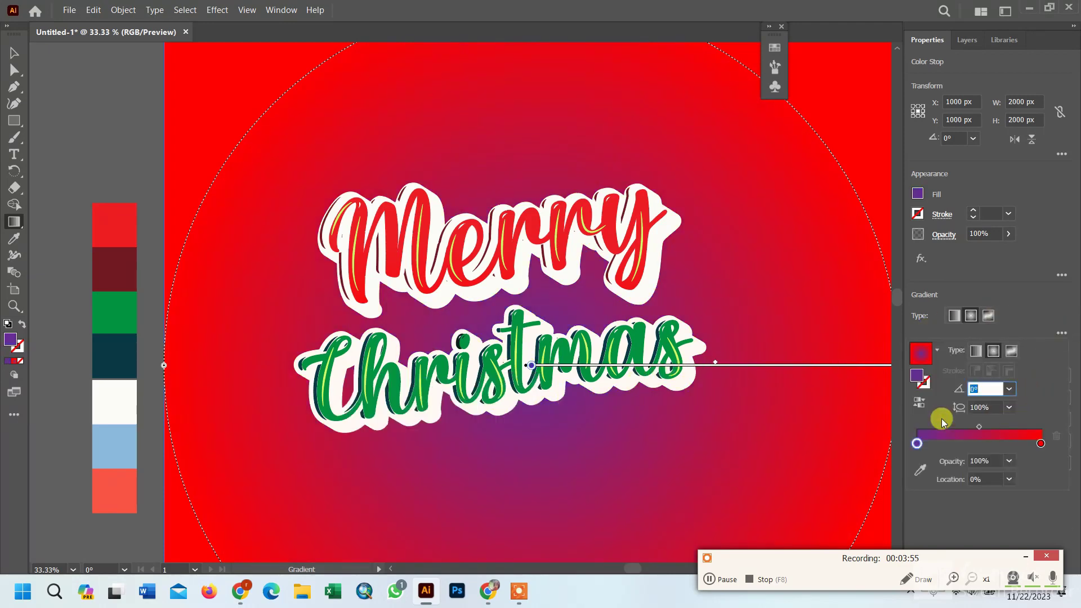
pyautogui.doubleClick(916, 445)
pyautogui.click(899, 317)
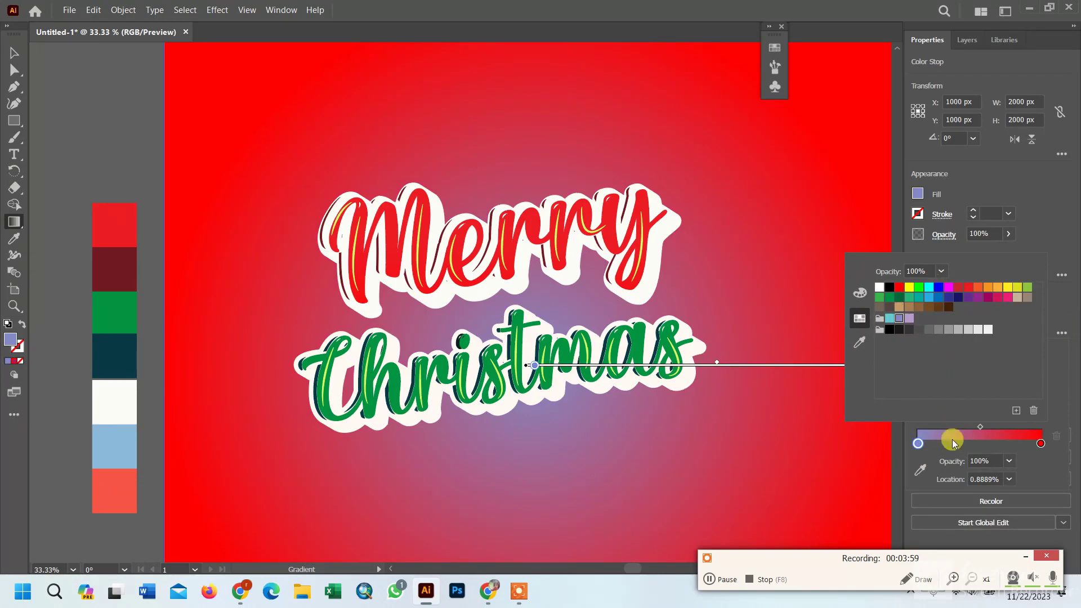
pyautogui.click(1035, 411)
pyautogui.click(515, 311)
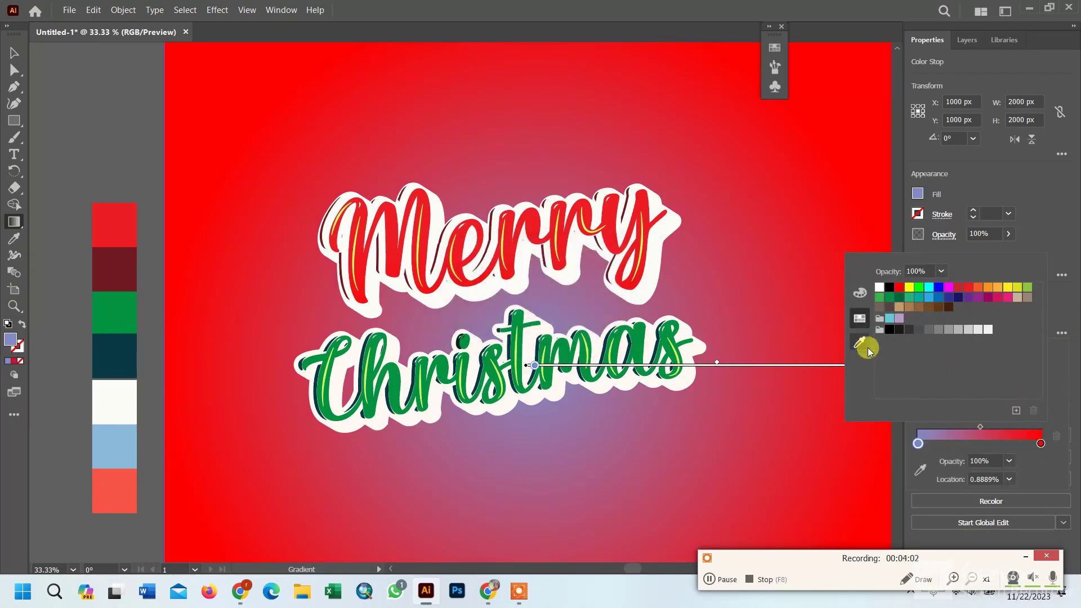
# Add a colour stop near the outer end of the background's radial gradient, try turquoise on it and set it to light grey.
pyautogui.click(908, 447)
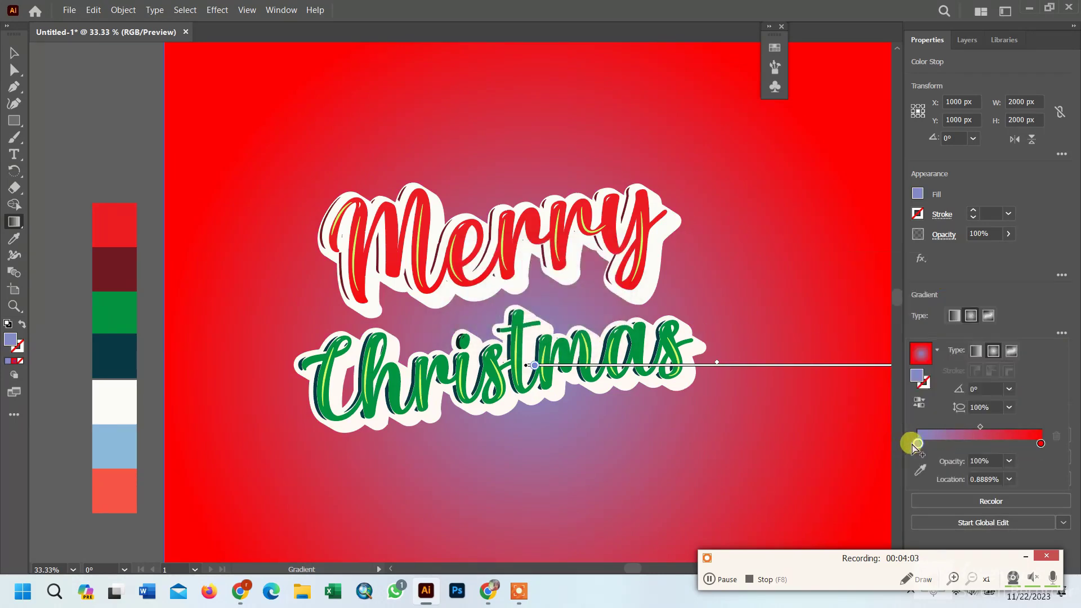
pyautogui.click(1036, 443)
pyautogui.hotkey('ctrl', 'z')
pyautogui.click(1040, 444)
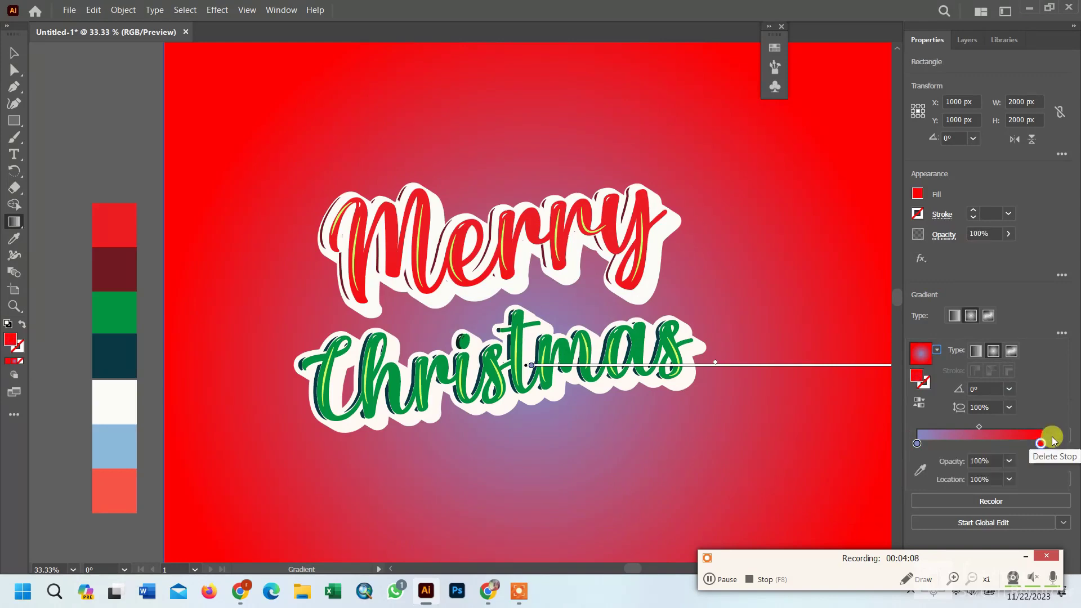
pyautogui.doubleClick(1040, 445)
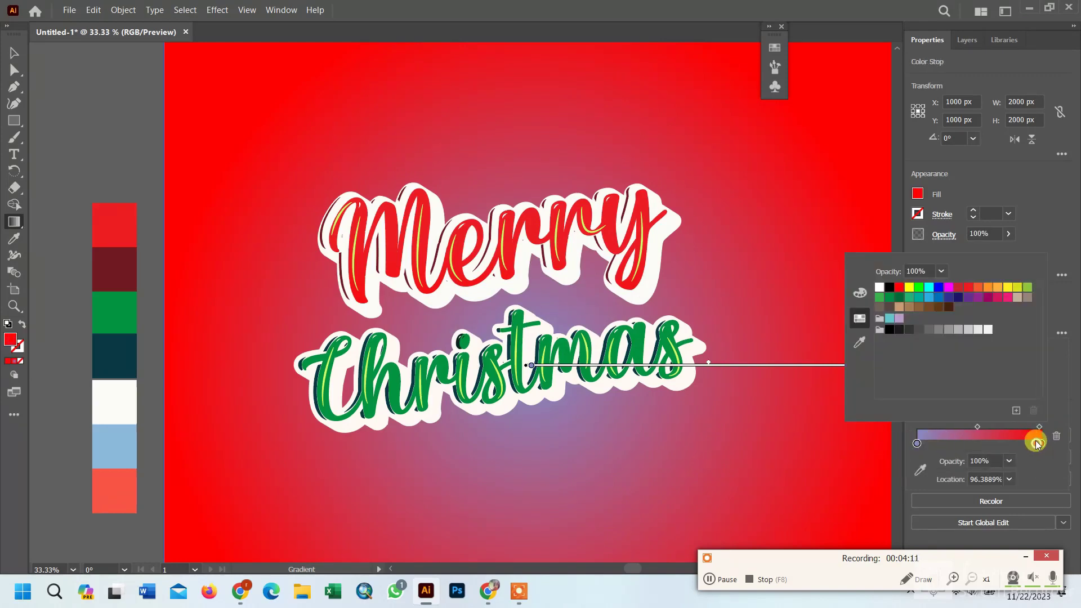
pyautogui.click(980, 297)
pyautogui.click(891, 320)
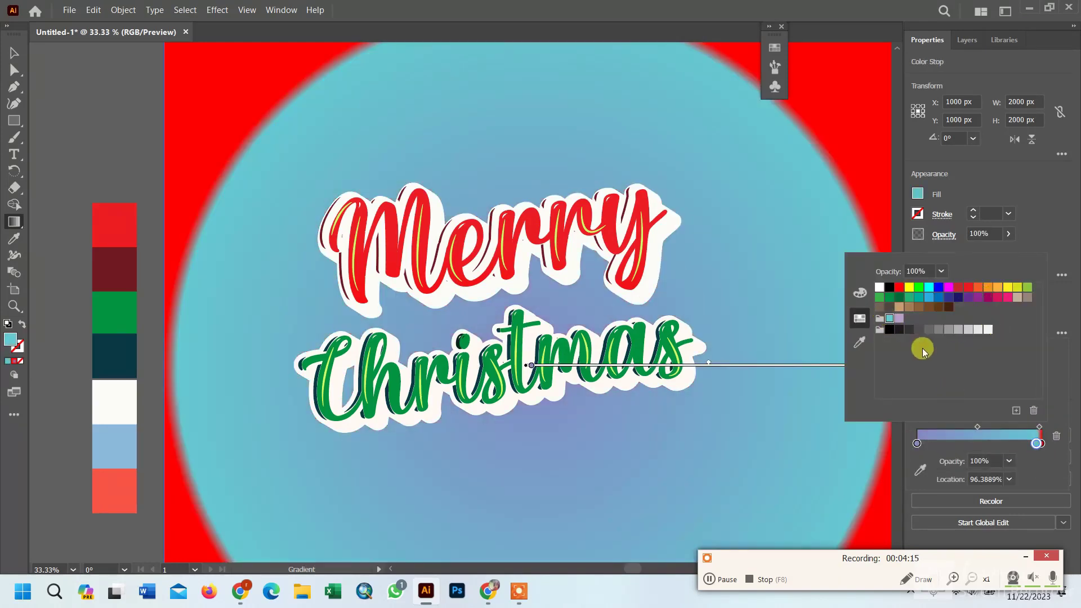
pyautogui.click(959, 332)
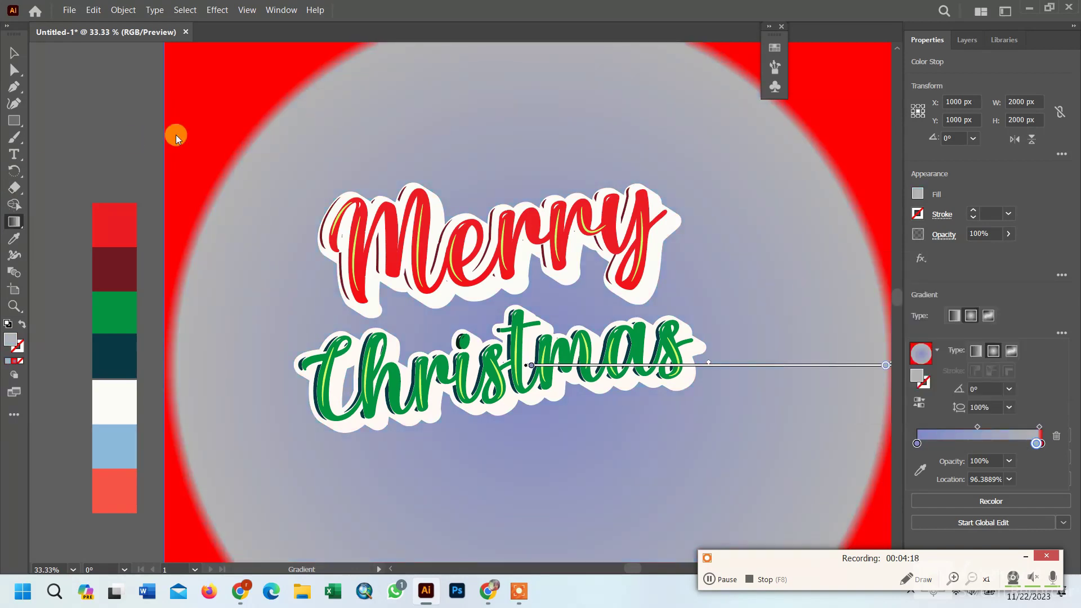
# Try redrawing the background's radial gradient diagonally across the artboard from the upper-left area towards the lower right.
pyautogui.click(7, 51)
pyautogui.click(232, 89)
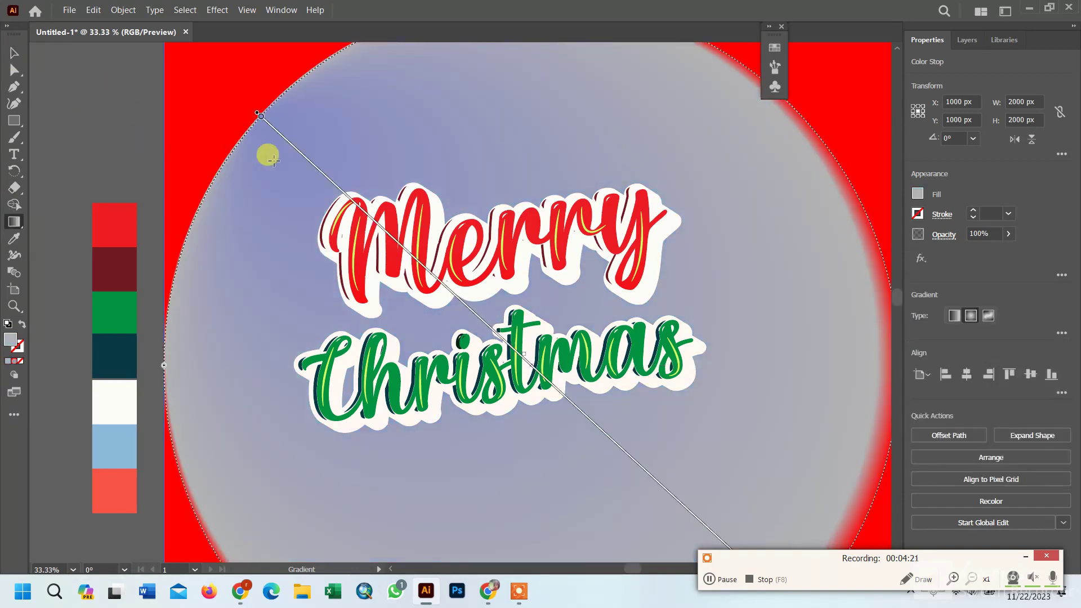
pyautogui.moveTo(258, 115)
pyautogui.mouseDown()
pyautogui.moveTo(214, 86)
pyautogui.moveTo(276, 153)
pyautogui.moveTo(705, 455)
pyautogui.mouseUp()
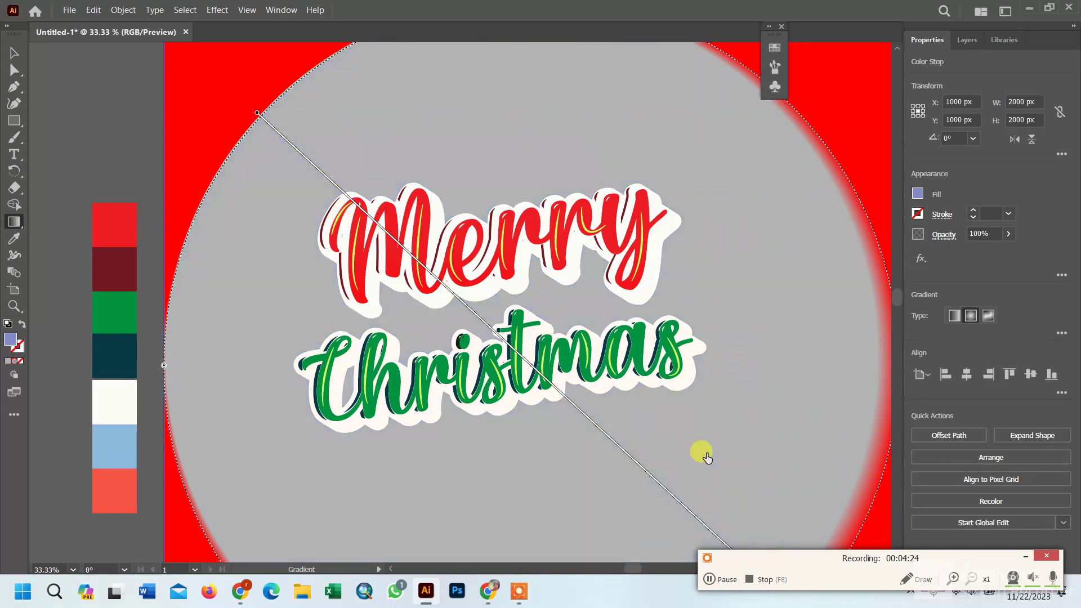
pyautogui.moveTo(316, 265); pyautogui.dragTo(34, 116)
# Switch the background to a linear gradient and move its red colour stop to location 0%.
pyautogui.click(954, 318)
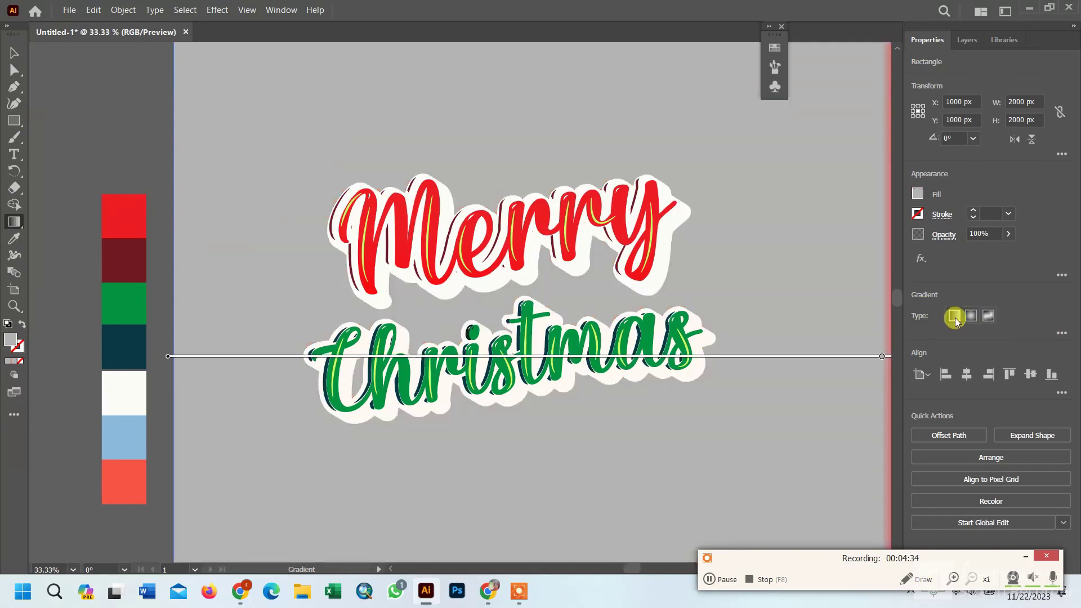
pyautogui.scroll(-1, 659, 312)
pyautogui.click(12, 50)
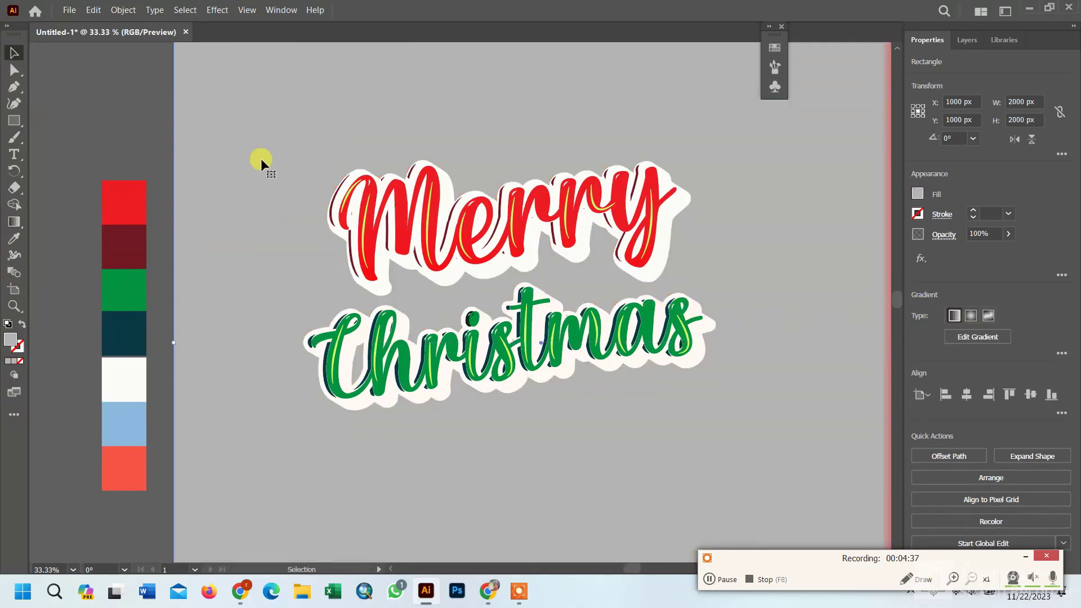
pyautogui.scroll(1, 269, 169)
pyautogui.scroll(-2, 464, 256)
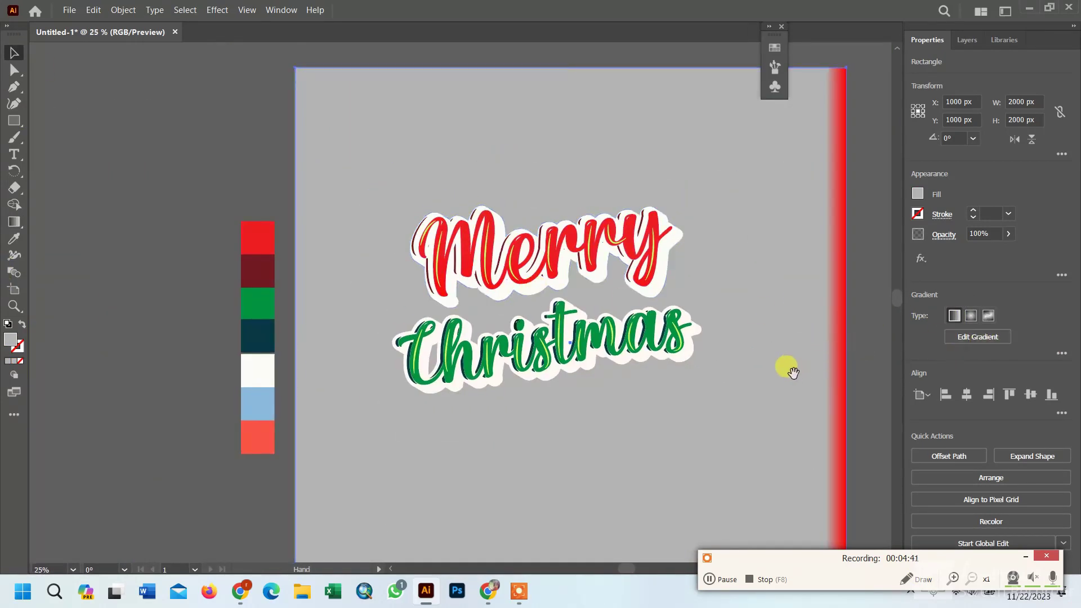
pyautogui.moveTo(790, 373); pyautogui.dragTo(653, 294)
pyautogui.click(966, 337)
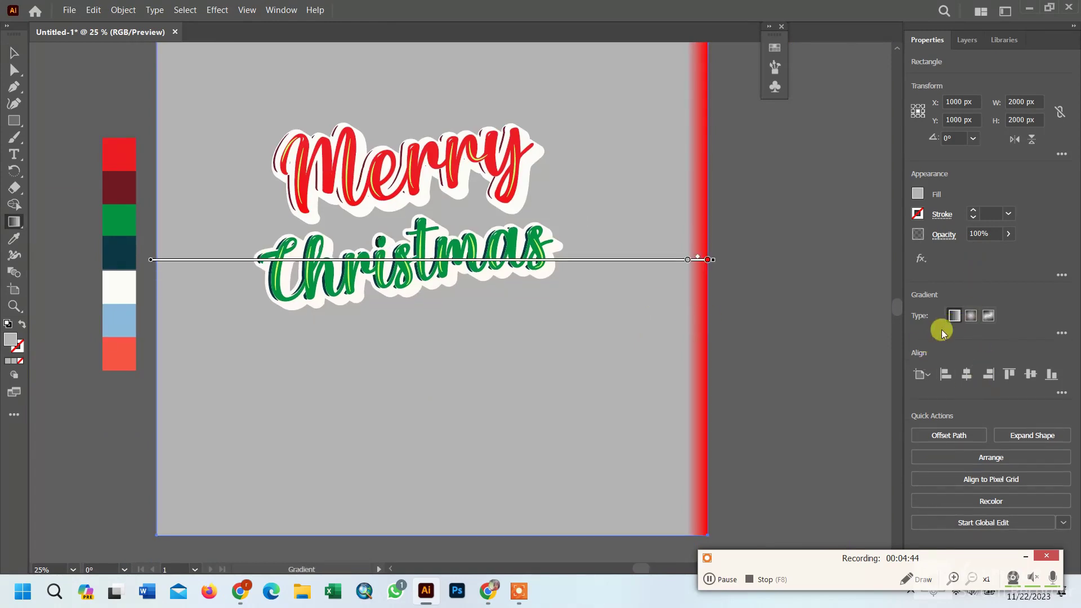
pyautogui.click(1064, 334)
pyautogui.click(1039, 444)
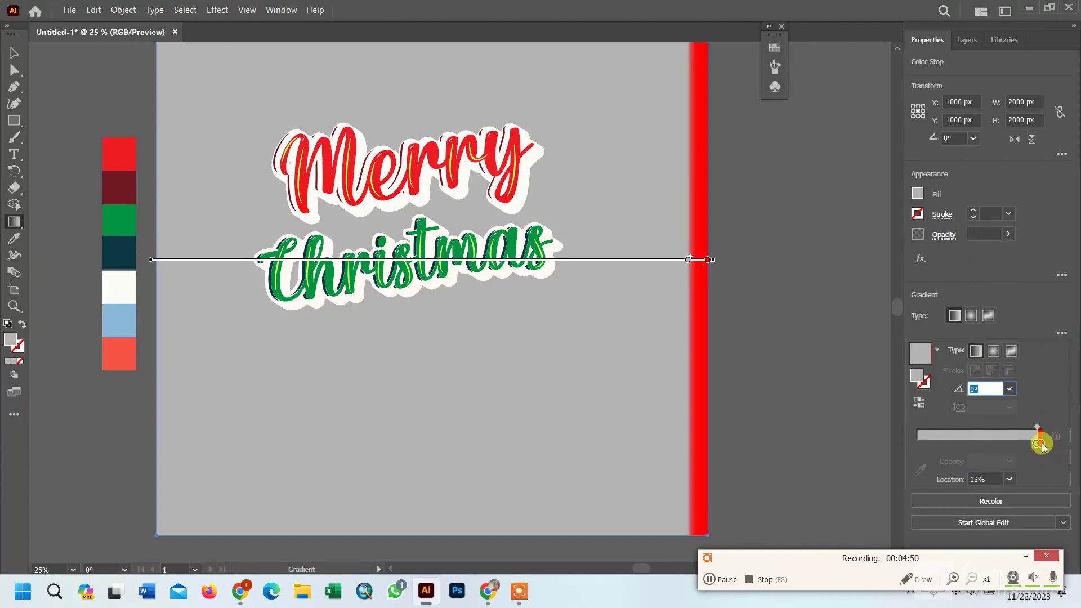
pyautogui.moveTo(1039, 443); pyautogui.dragTo(870, 444)
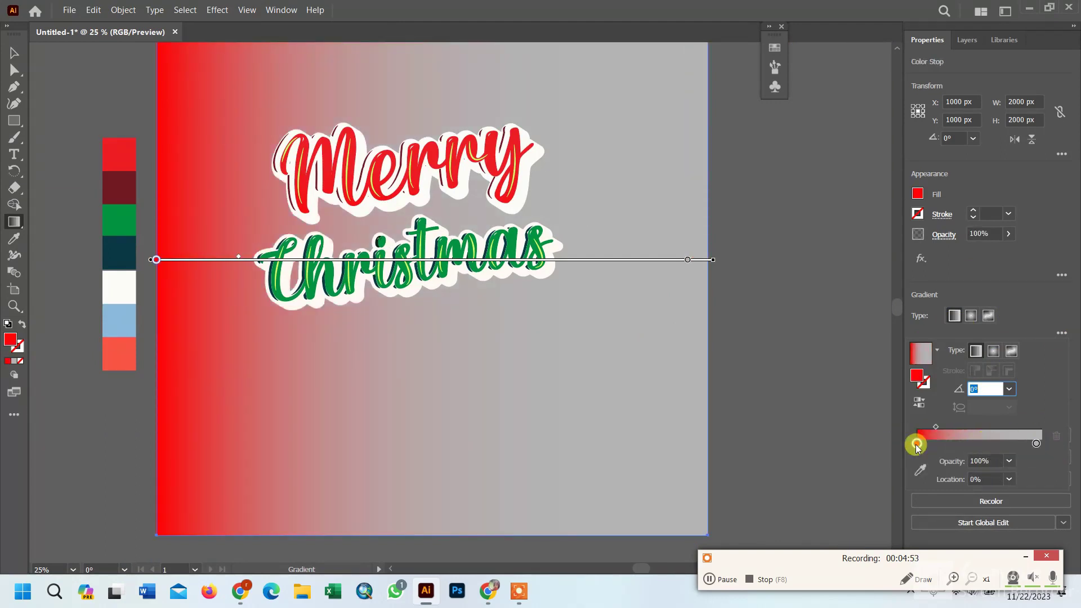
# Try the white and then a grey swatch on the linear gradient's starting colour stop.
pyautogui.doubleClick(918, 444)
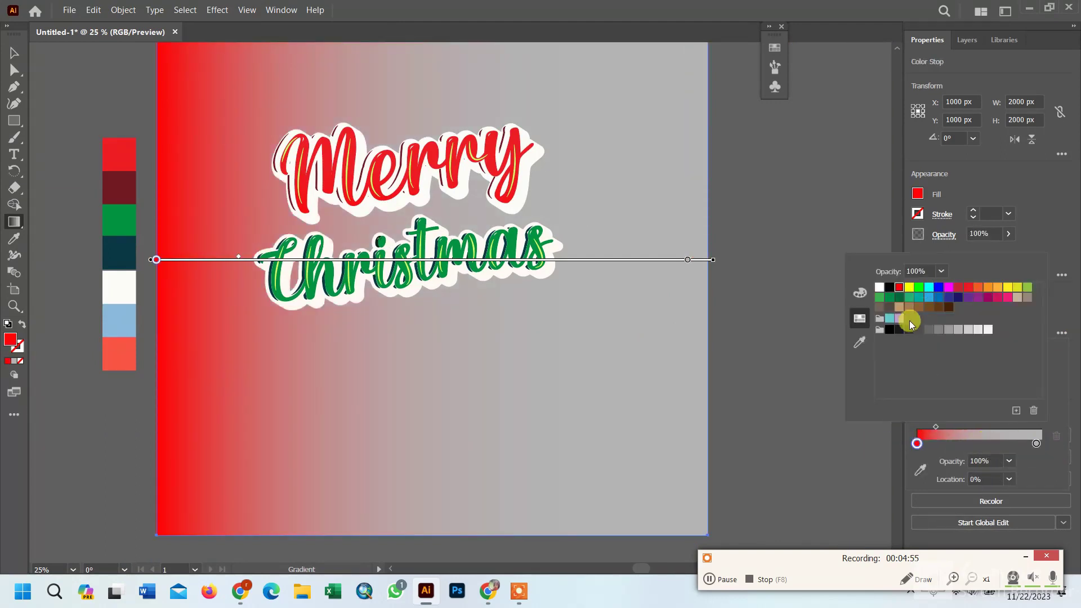
pyautogui.click(879, 287)
pyautogui.click(949, 331)
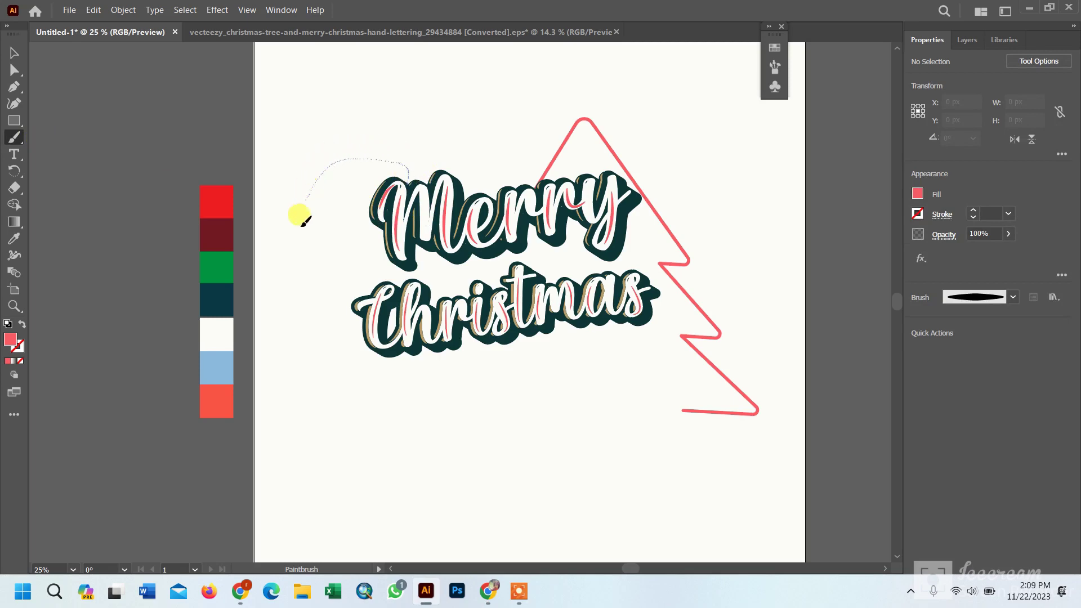
# Paint two curved strokes with the tapered brush around the upper-left side of the word Merry.
pyautogui.moveTo(334, 392); pyautogui.dragTo(335, 391)
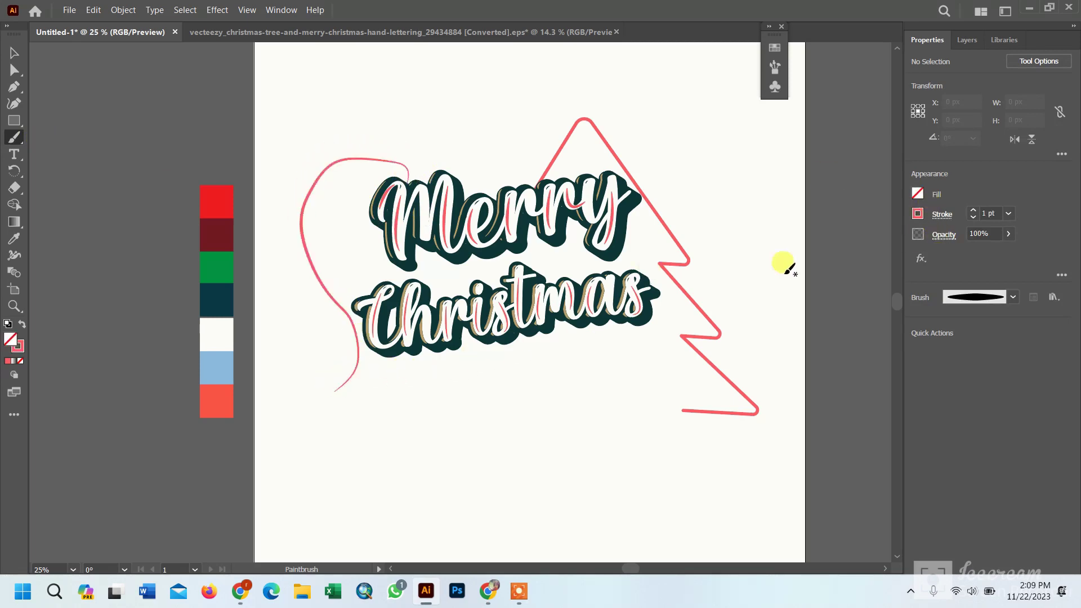
pyautogui.click(984, 297)
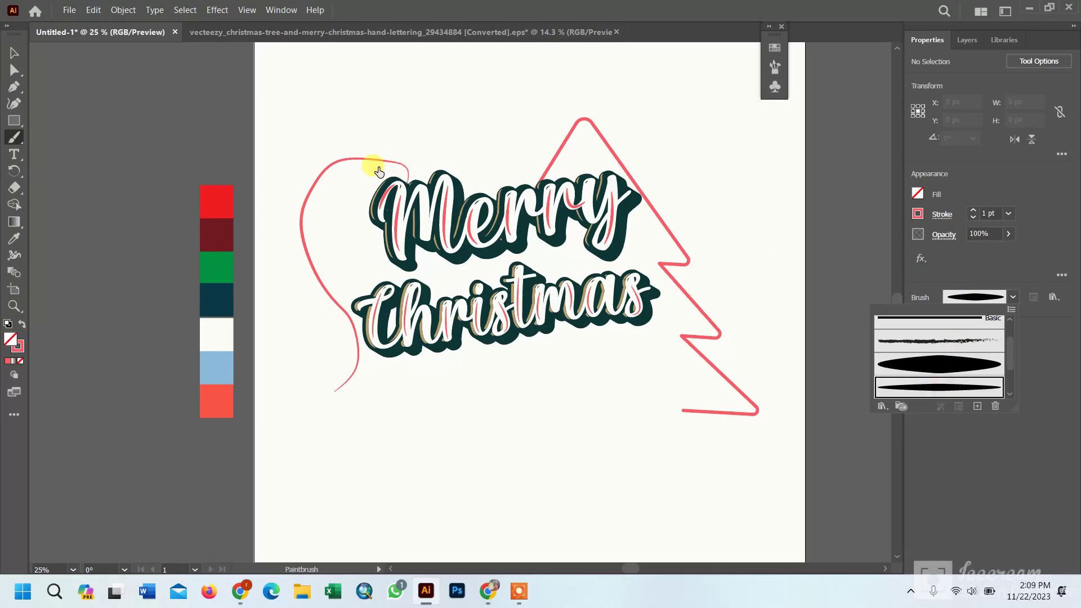
pyautogui.click(12, 139)
pyautogui.moveTo(443, 130); pyautogui.dragTo(460, 133)
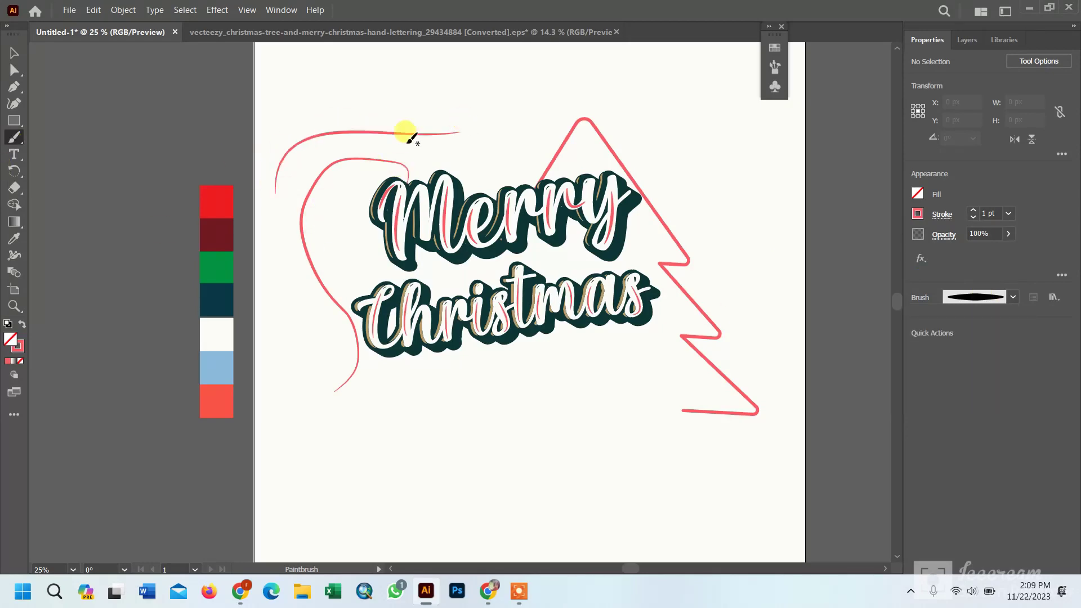
# Delete the inner brush curve and move the outer one above Merry so its end meets the tree outline.
pyautogui.click(14, 53)
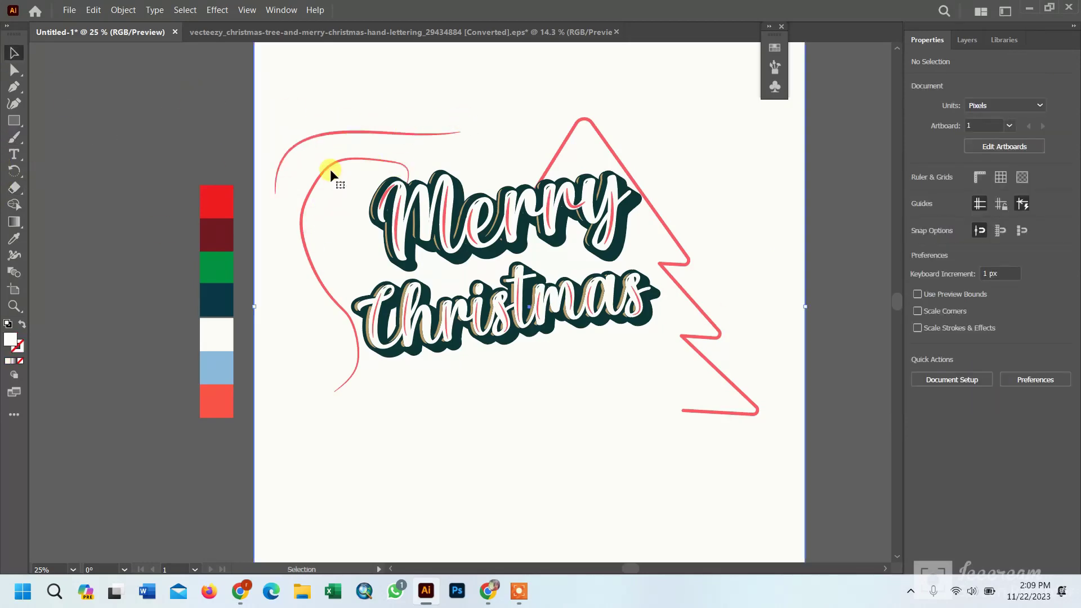
pyautogui.click(332, 167)
pyautogui.press('Delete')
pyautogui.moveTo(358, 132)
pyautogui.mouseDown()
pyautogui.moveTo(394, 153)
pyautogui.moveTo(453, 148)
pyautogui.mouseUp()
# Send the curve above Merry to the back, bring it forward one level, and set its stroke weight to 2 pt.
pyautogui.rightClick(476, 146)
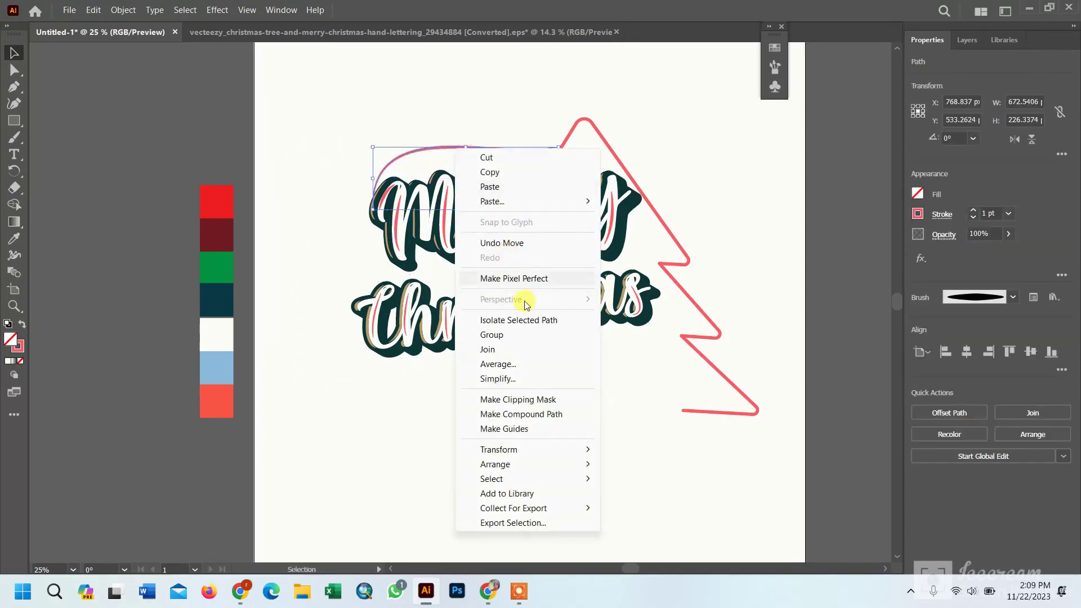
pyautogui.moveTo(560, 466)
pyautogui.click(649, 509)
pyautogui.rightClick(650, 505)
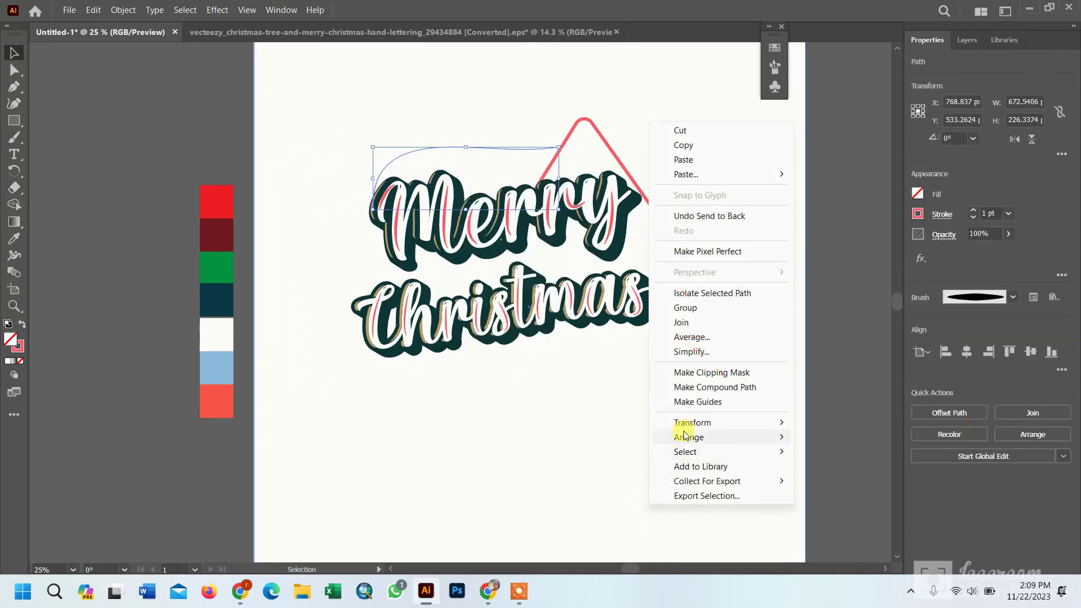
pyautogui.moveTo(707, 439)
pyautogui.click(836, 451)
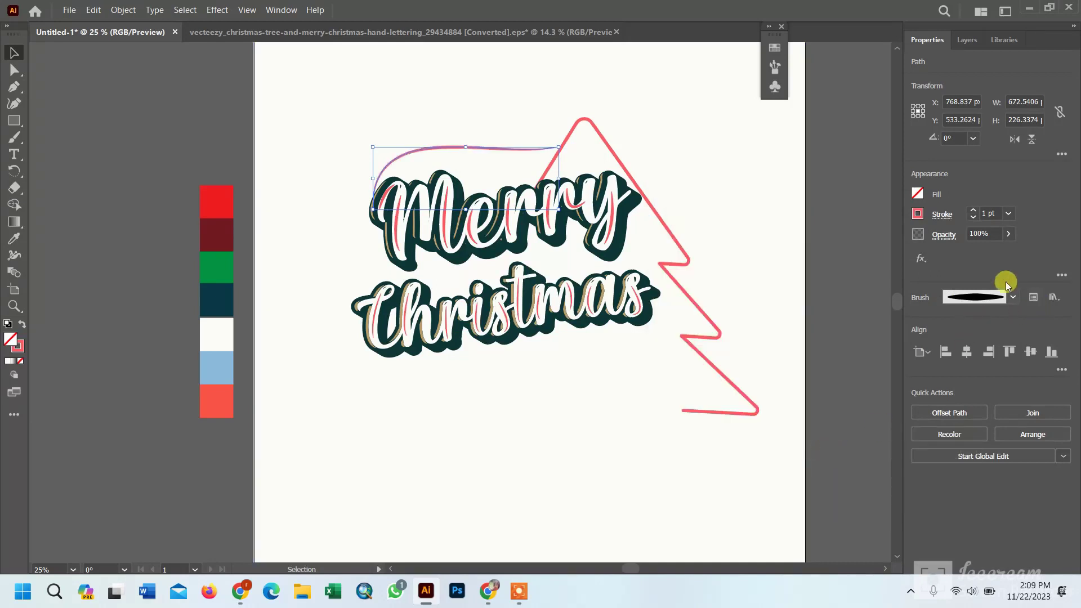
pyautogui.click(1009, 213)
pyautogui.click(1023, 291)
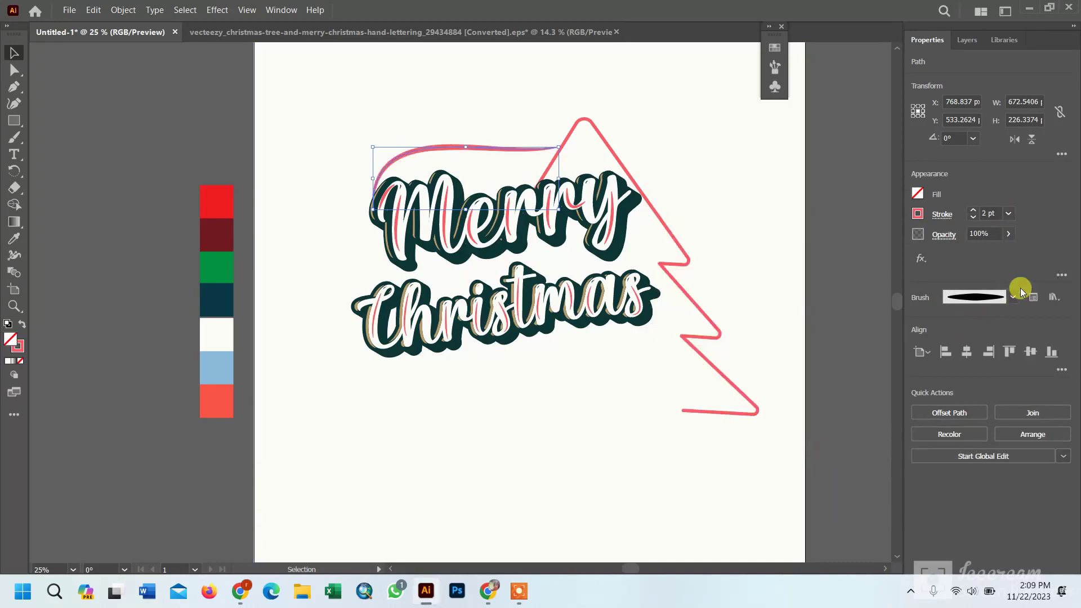
# Try a 2 pt tapered brush curve sweeping left from the C of Christmas, and delete it.
pyautogui.click(14, 137)
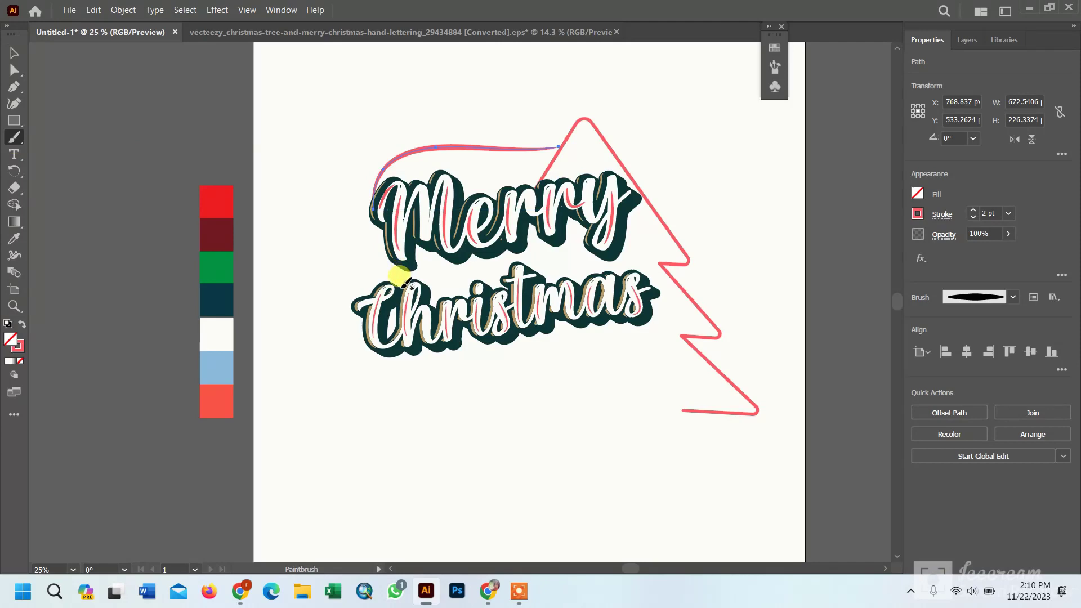
pyautogui.moveTo(274, 326); pyautogui.dragTo(275, 325)
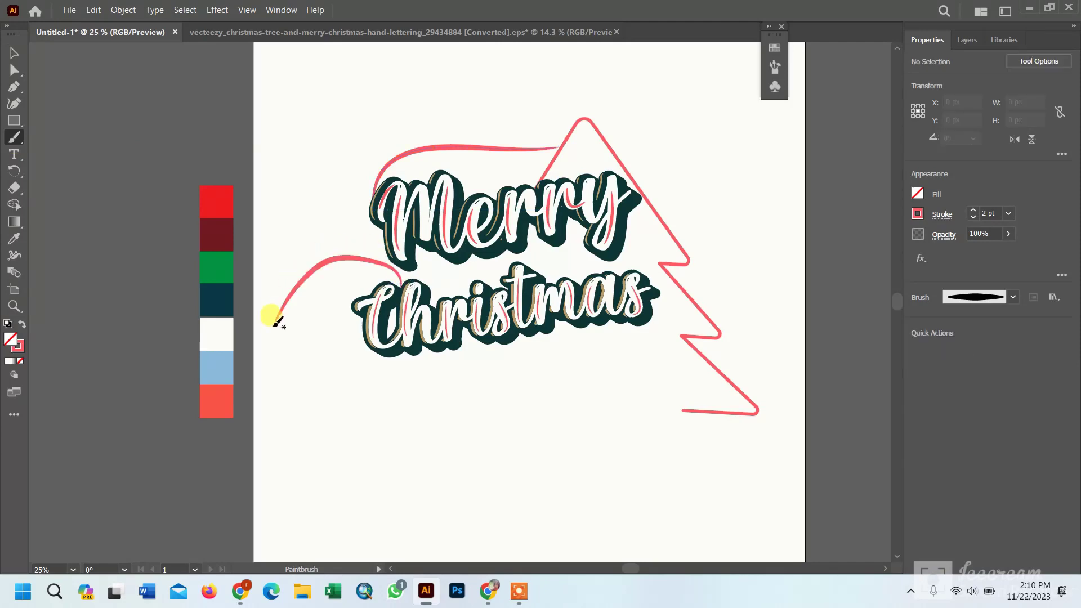
pyautogui.click(14, 53)
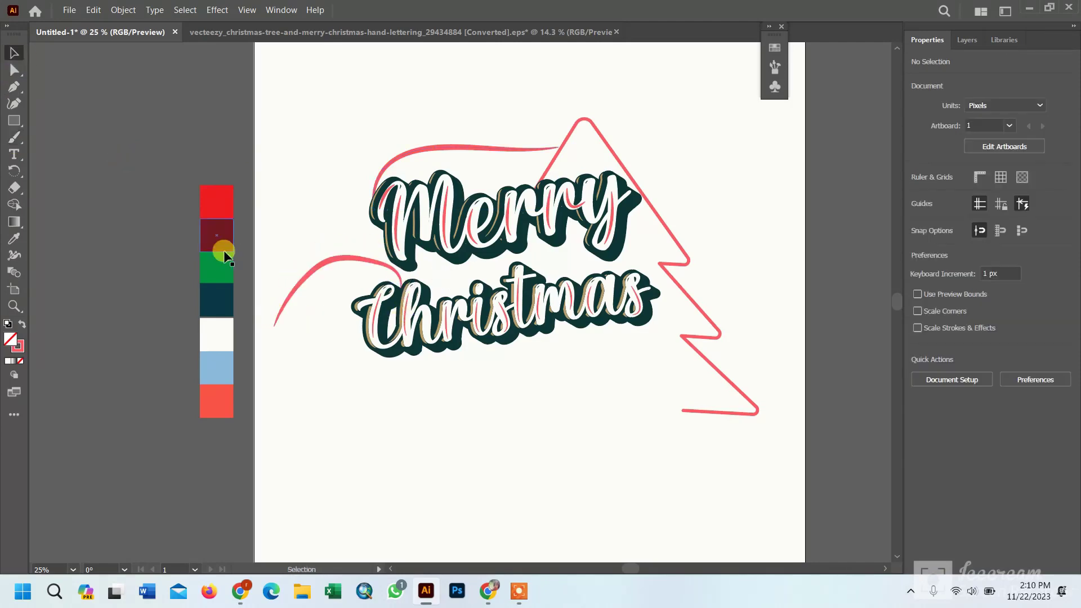
pyautogui.click(320, 265)
pyautogui.press('Delete')
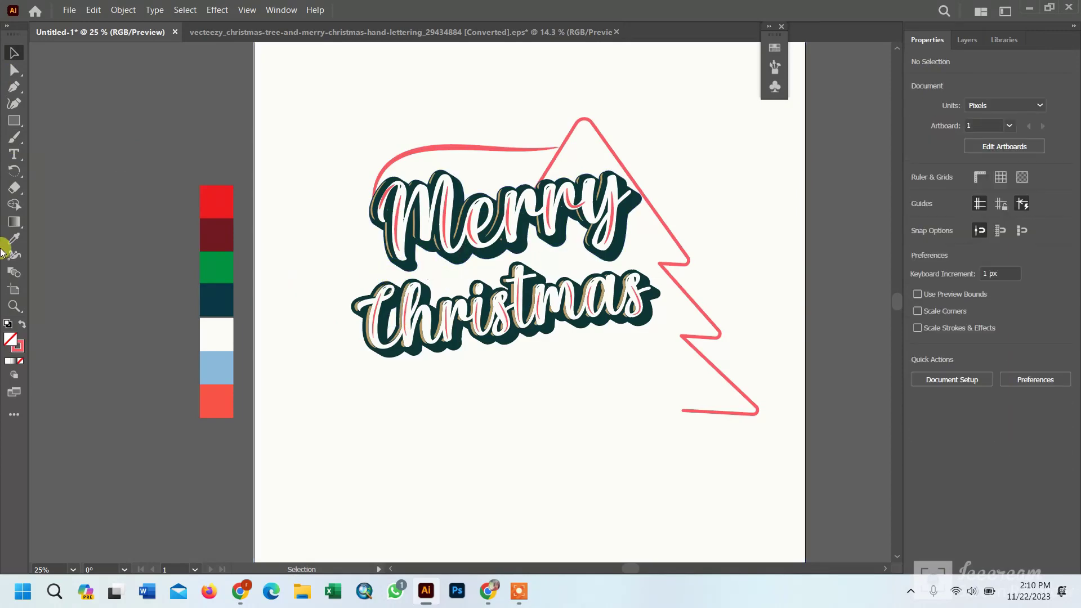
# Try two tapered brush curves, one along the lettering's left side and one beneath Christmas, and delete both.
pyautogui.click(14, 137)
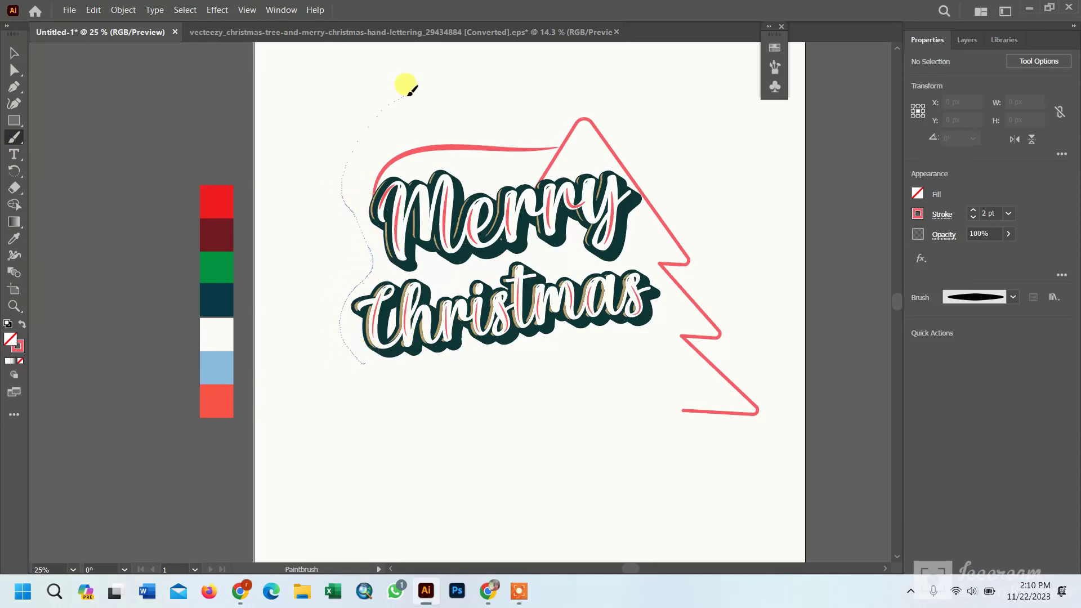
pyautogui.moveTo(409, 95); pyautogui.dragTo(410, 96)
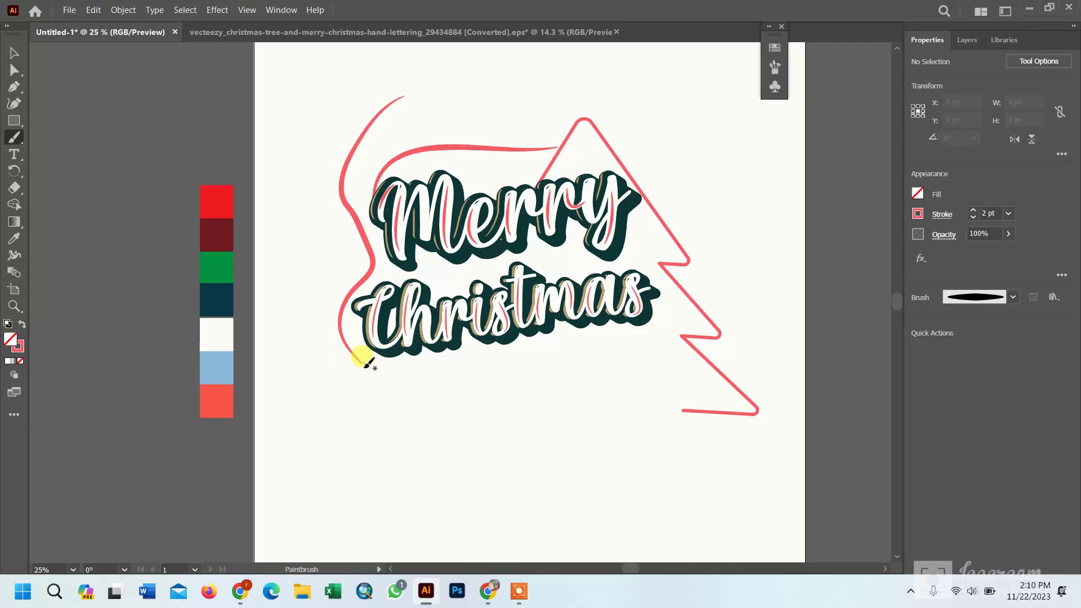
pyautogui.moveTo(532, 363); pyautogui.dragTo(681, 345)
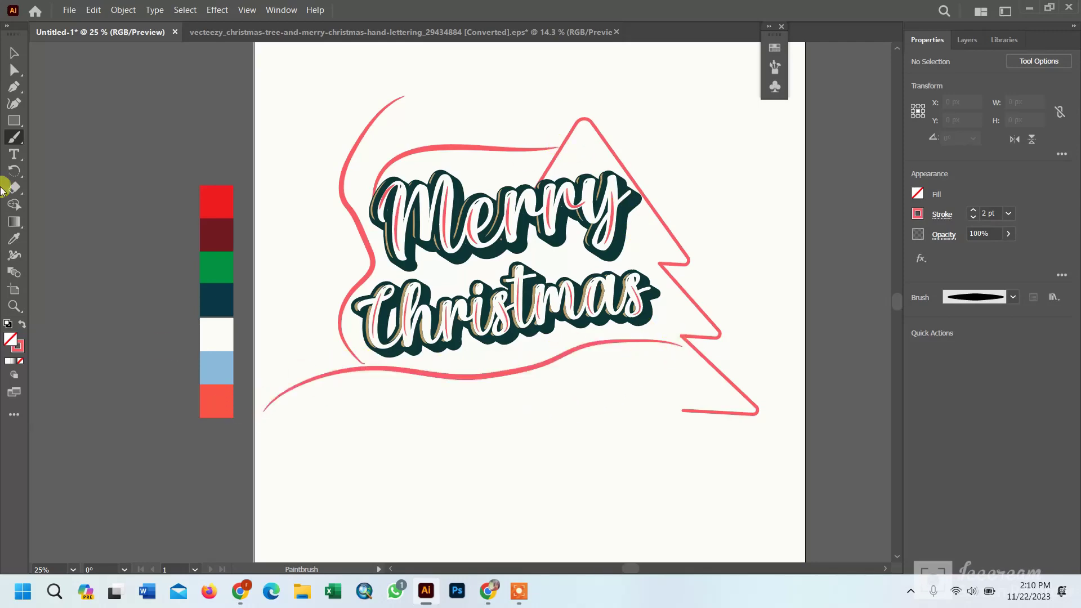
pyautogui.click(14, 53)
pyautogui.click(380, 370)
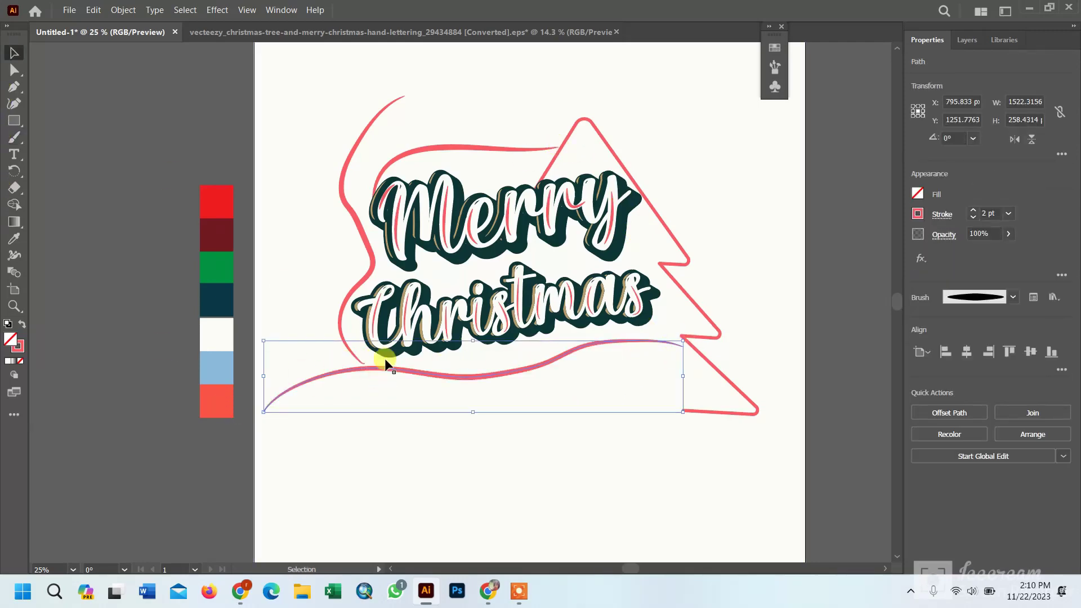
pyautogui.press('Delete')
pyautogui.click(372, 266)
pyautogui.press('Delete')
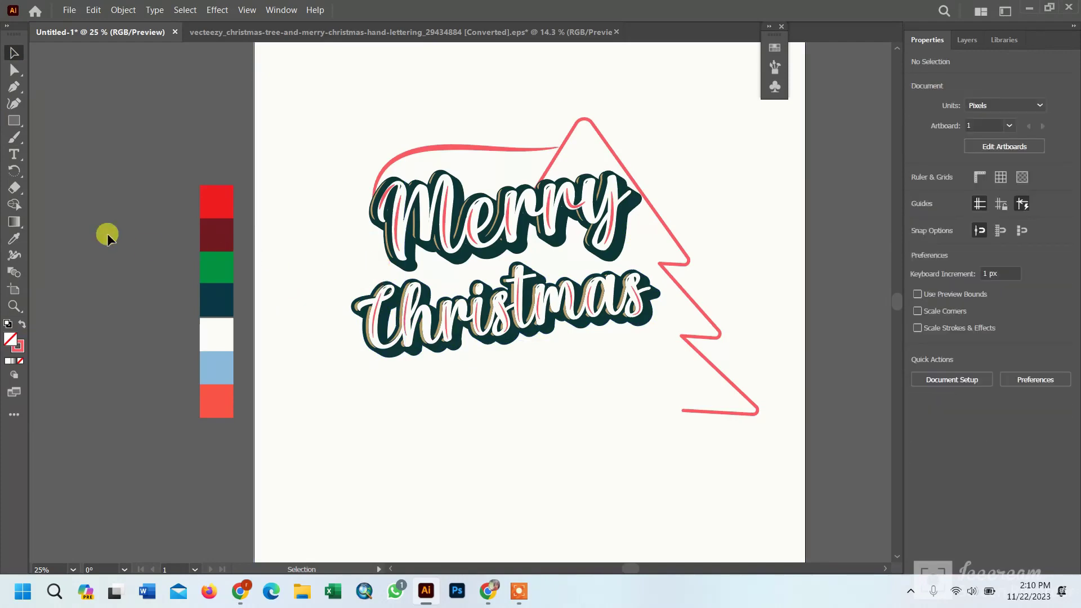
# Draw a circle about 164 px wide to the left of Merry and bloat it into a four-petal flower with Pucker & Bloat.
pyautogui.rightClick(18, 124)
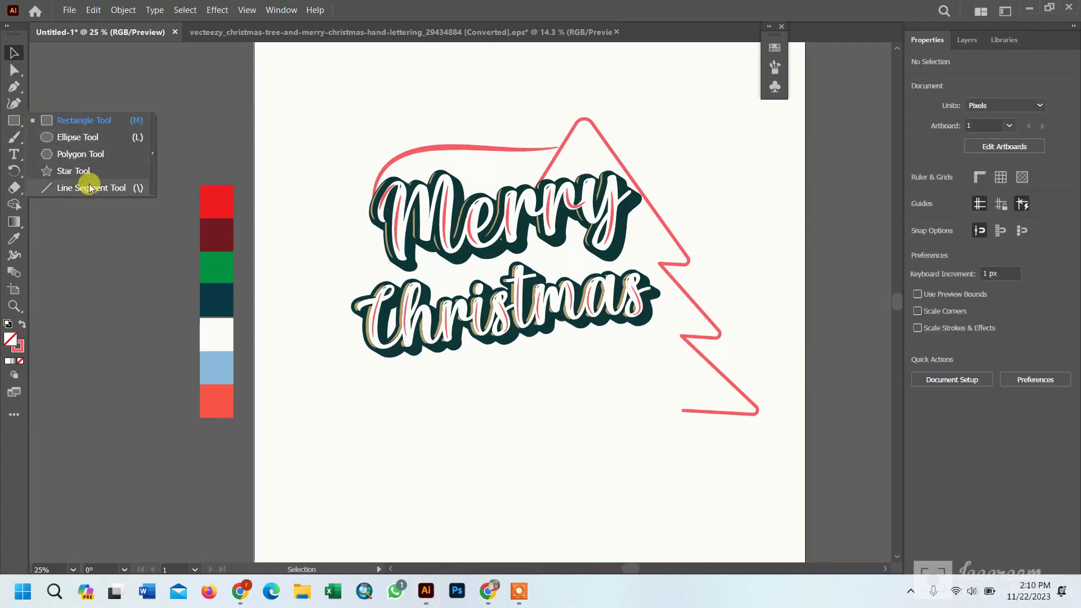
pyautogui.click(80, 138)
pyautogui.moveTo(276, 192); pyautogui.dragTo(320, 238)
pyautogui.click(217, 11)
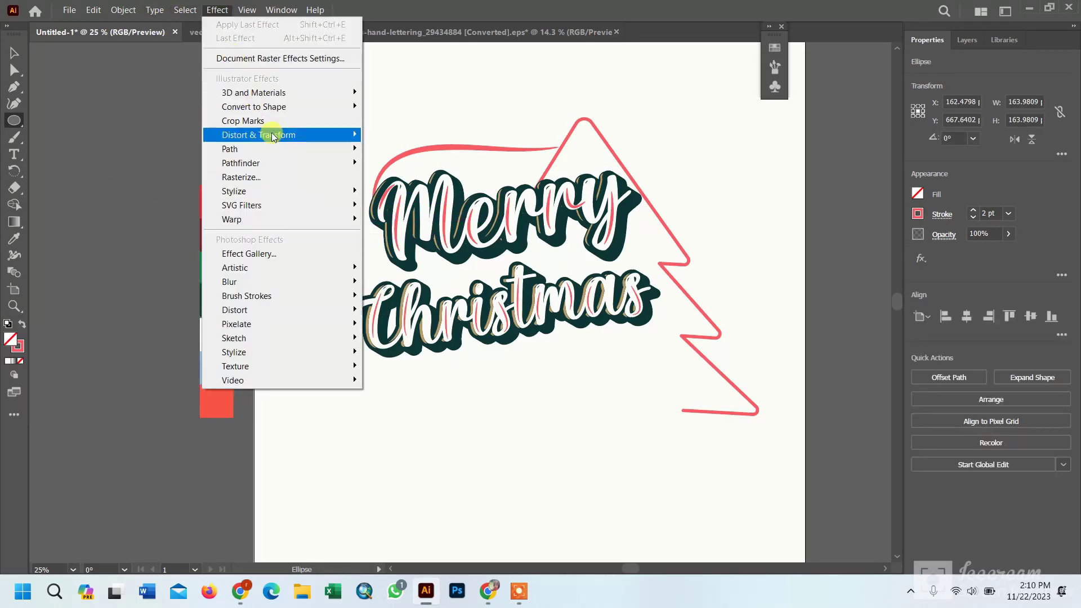
pyautogui.moveTo(271, 136)
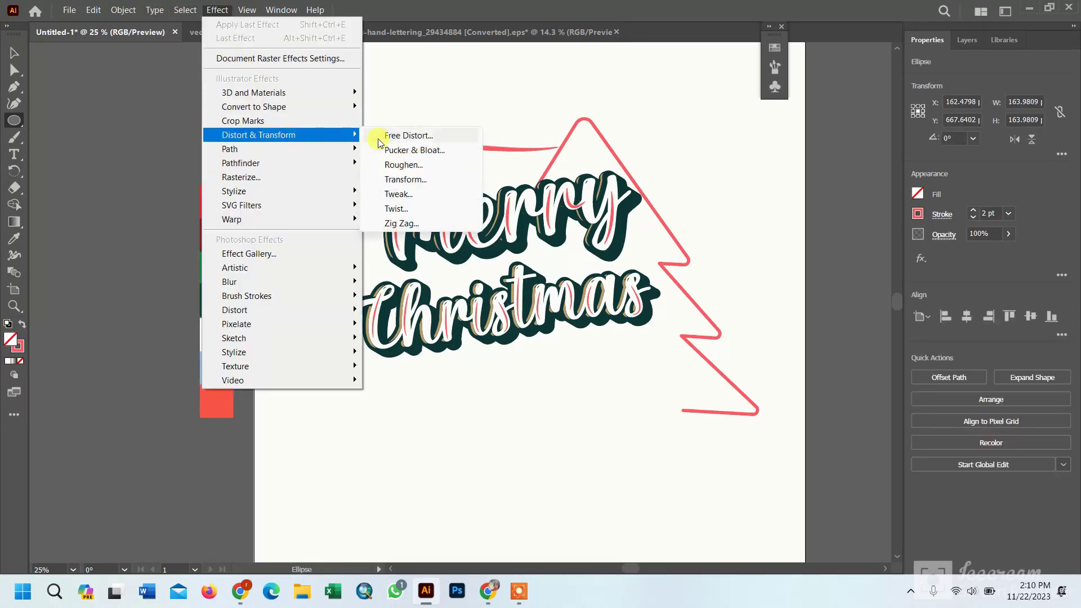
pyautogui.click(424, 150)
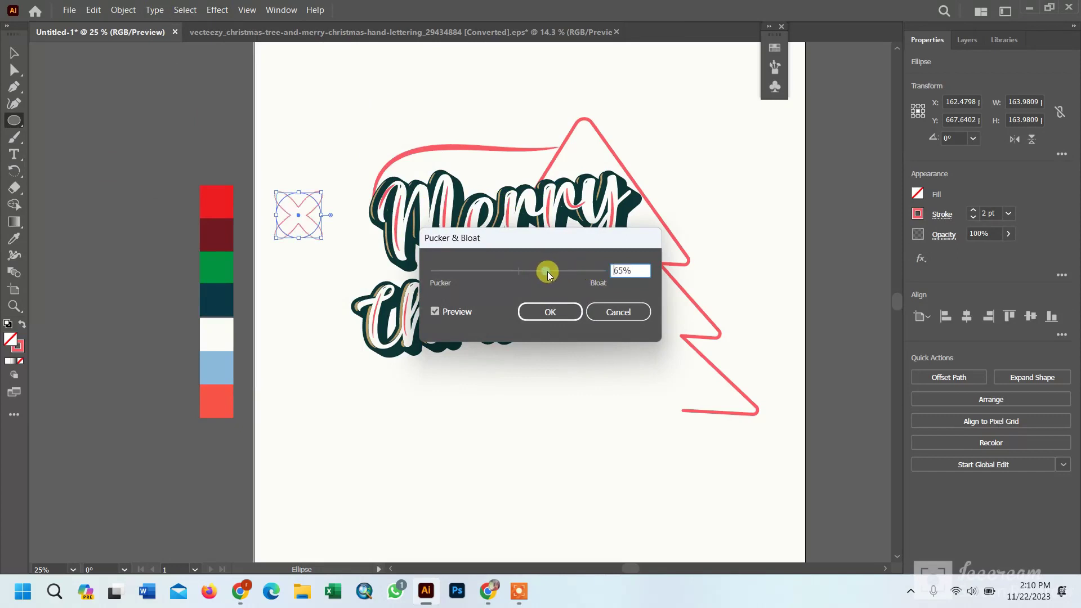
pyautogui.moveTo(547, 272)
pyautogui.mouseDown()
pyautogui.moveTo(566, 282)
pyautogui.moveTo(528, 273)
pyautogui.moveTo(544, 274)
pyautogui.mouseUp()
pyautogui.click(549, 312)
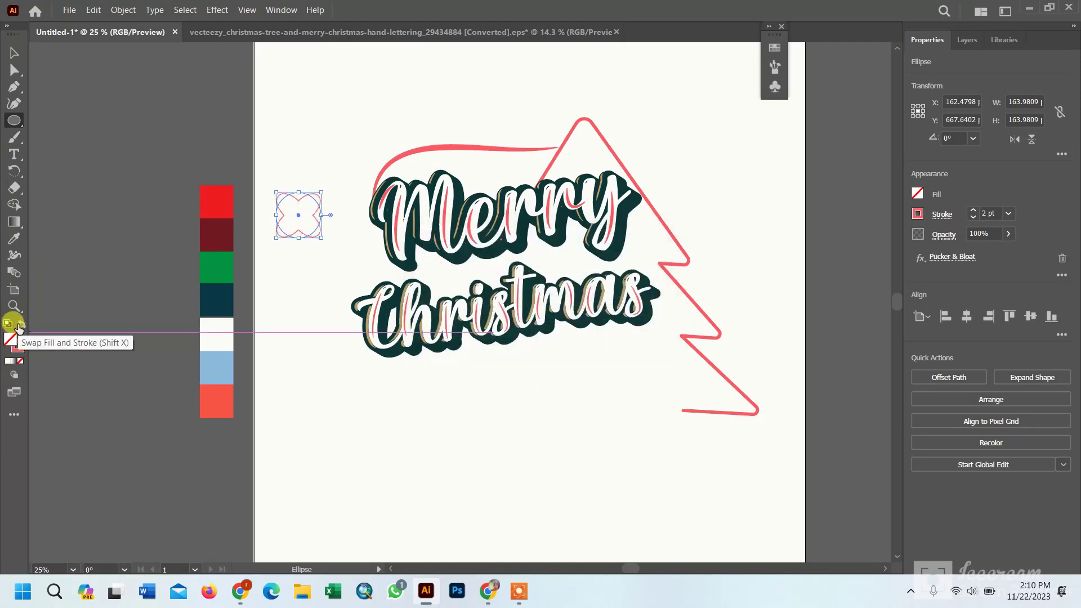
# Swap the flower's fill and stroke so it is solid coral, and place it slightly rotated at the left between Merry and Christmas.
pyautogui.click(19, 326)
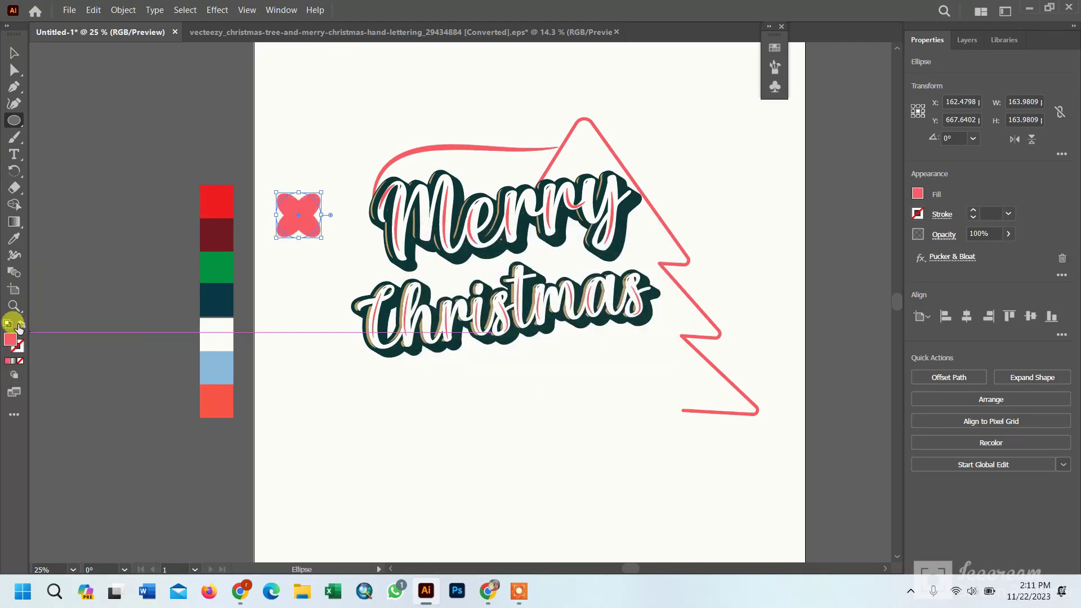
pyautogui.click(19, 326)
pyautogui.click(21, 325)
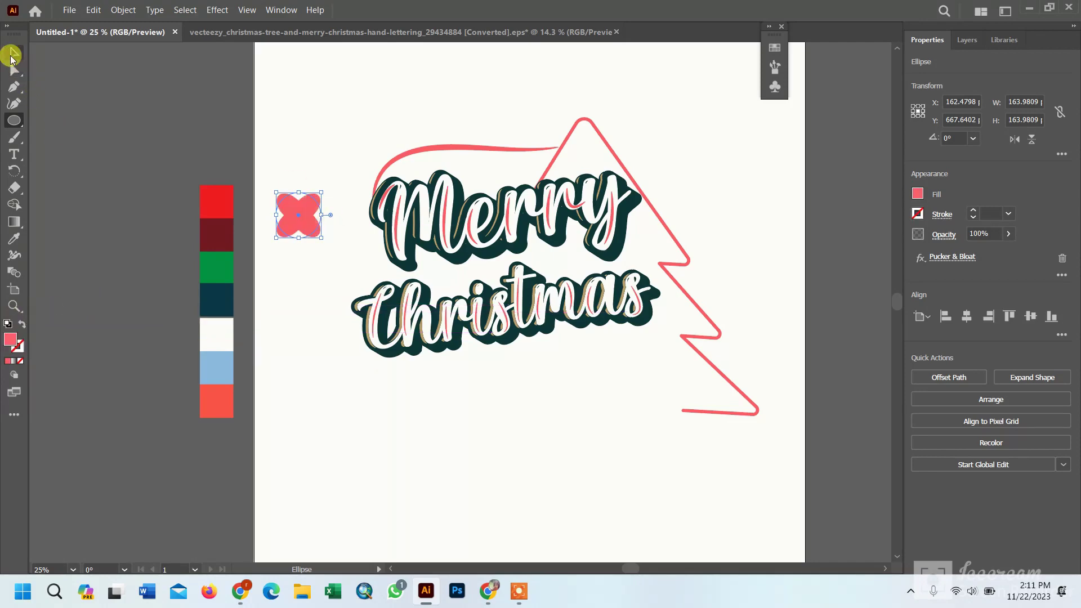
pyautogui.click(12, 55)
pyautogui.moveTo(284, 217)
pyautogui.mouseDown()
pyautogui.moveTo(339, 268)
pyautogui.moveTo(341, 256)
pyautogui.moveTo(316, 238)
pyautogui.moveTo(333, 254)
pyautogui.moveTo(358, 237)
pyautogui.moveTo(362, 285)
pyautogui.moveTo(352, 271)
pyautogui.mouseUp()
# Draw a circle about 55 px wide at the flower's centre and fill it with the palette's white.
pyautogui.click(10, 120)
pyautogui.click(11, 55)
pyautogui.click(12, 240)
pyautogui.click(226, 329)
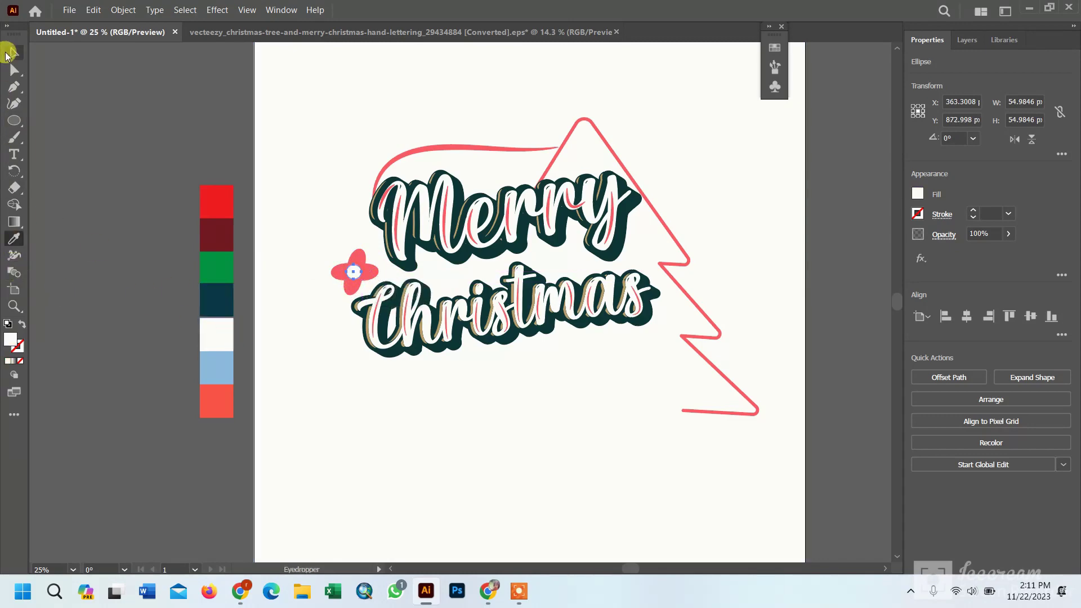
pyautogui.click(11, 54)
pyautogui.click(238, 95)
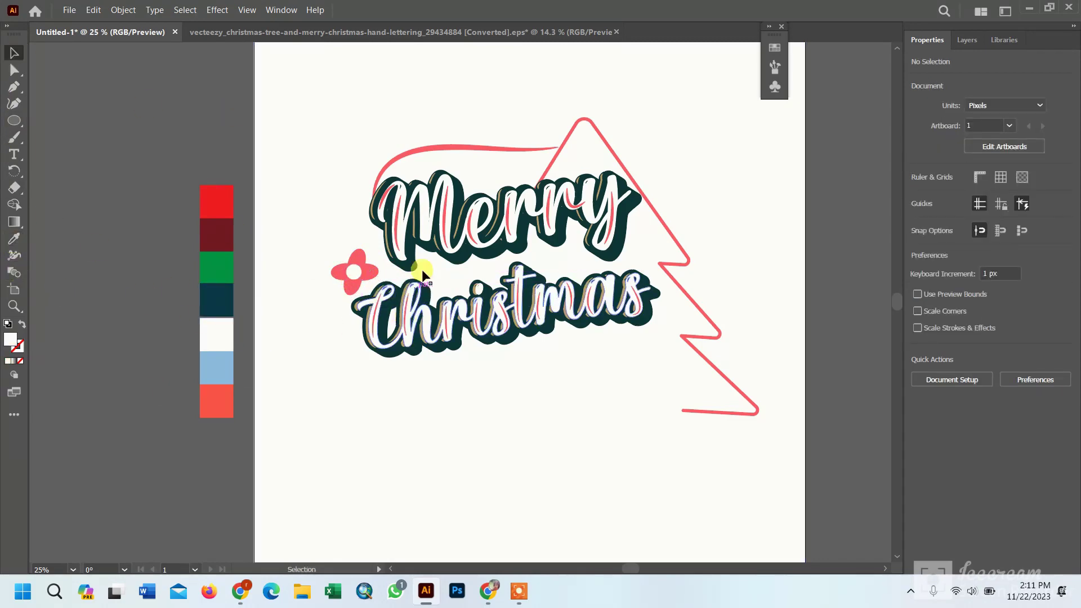
# Draw a circle about 137 px wide in the empty area to the upper left of Merry.
pyautogui.click(13, 122)
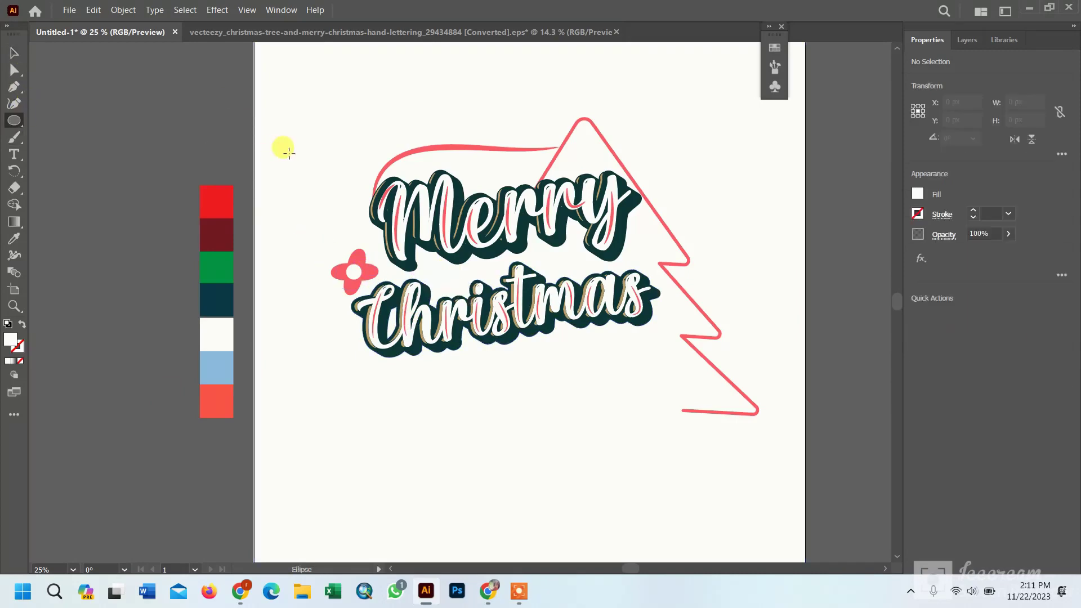
pyautogui.moveTo(290, 154); pyautogui.dragTo(327, 193)
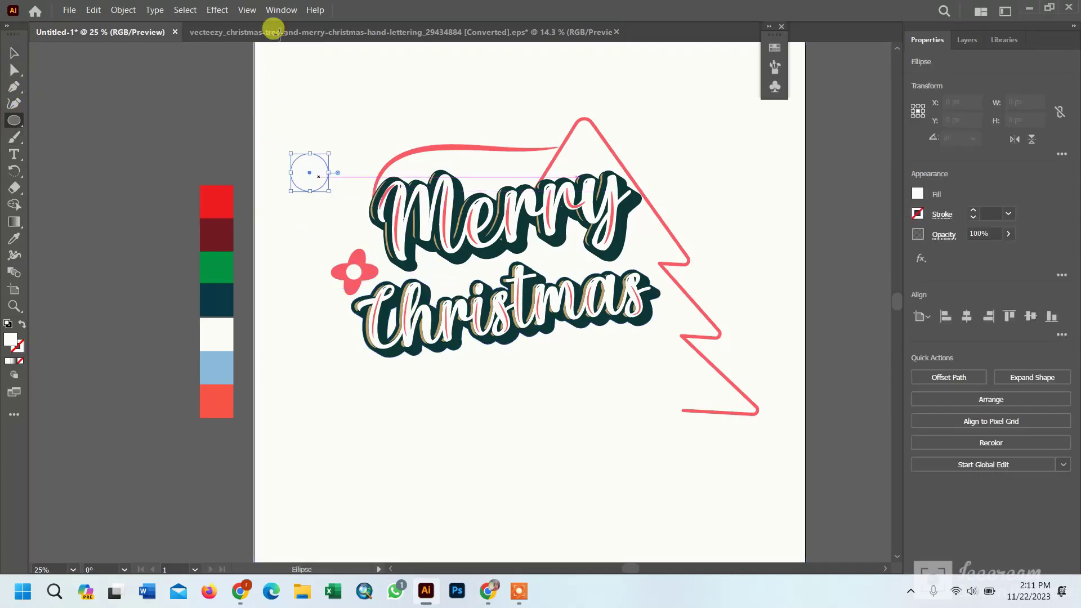
pyautogui.click(218, 11)
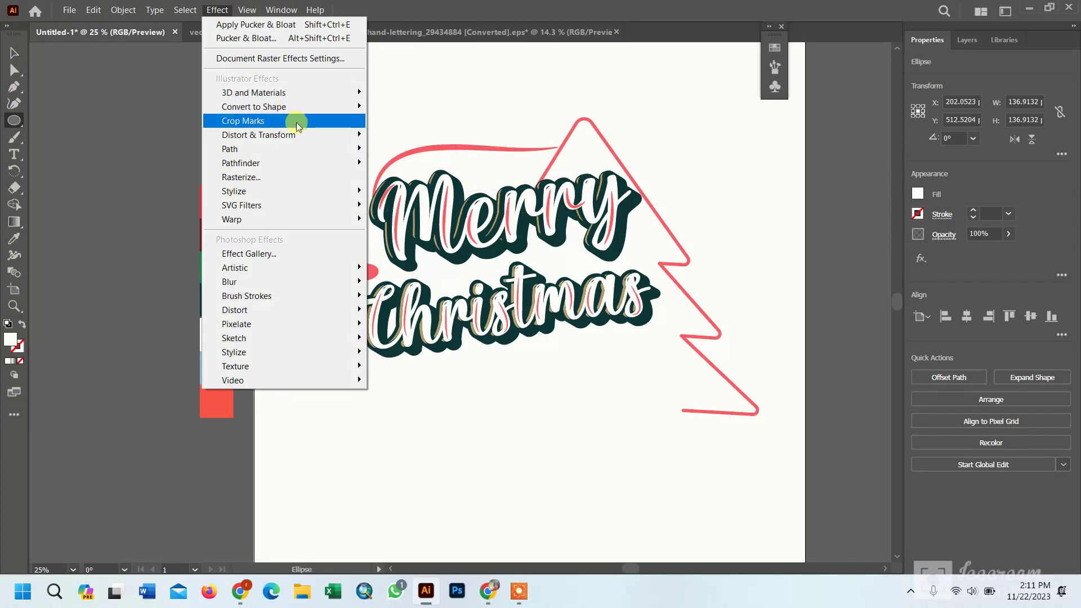
pyautogui.moveTo(357, 135)
pyautogui.click(404, 136)
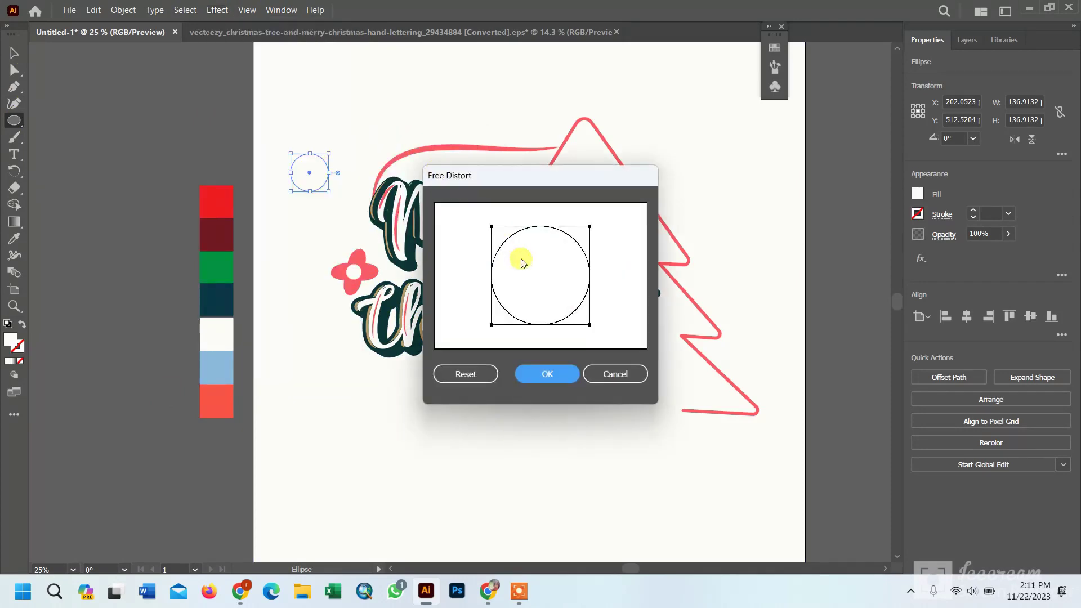
pyautogui.click(616, 373)
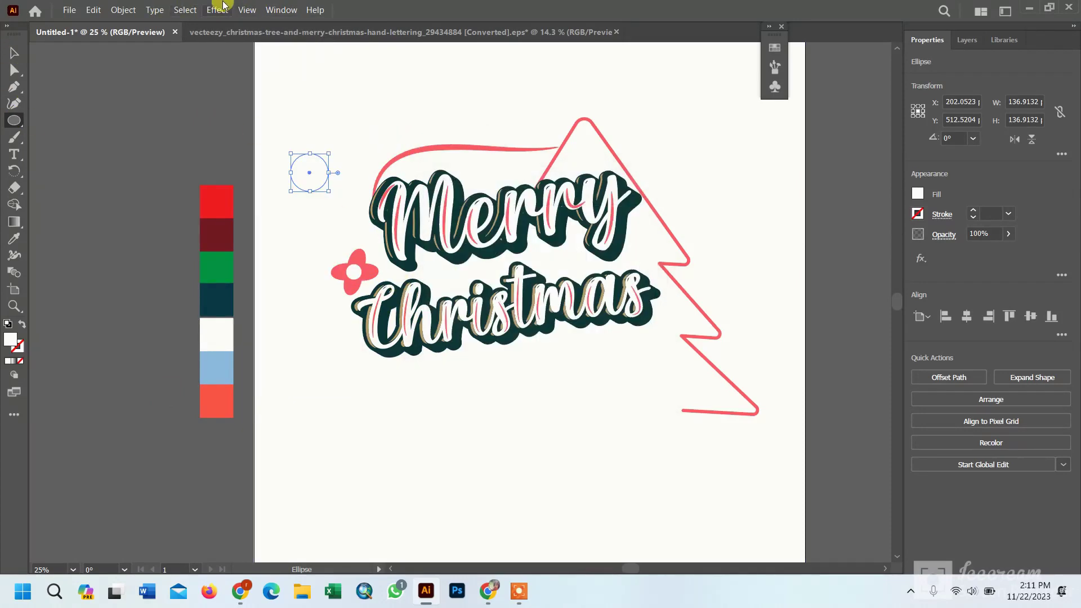
# Apply a Pucker & Bloat effect of 162% to the new circle to form a starburst.
pyautogui.click(219, 8)
pyautogui.moveTo(306, 136)
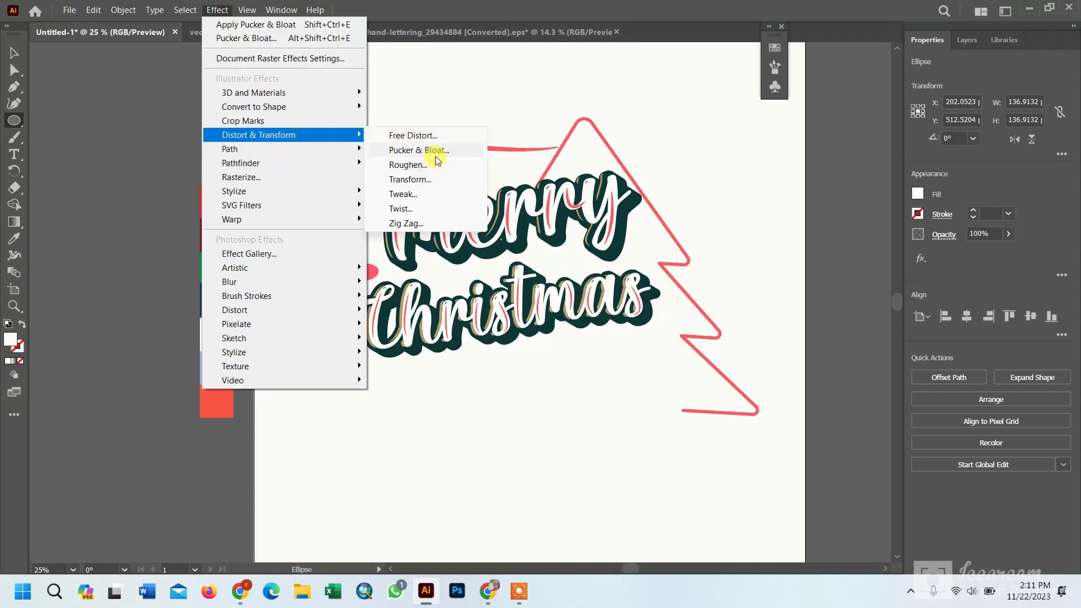
pyautogui.click(436, 157)
pyautogui.moveTo(582, 281)
pyautogui.mouseDown()
pyautogui.moveTo(494, 272)
pyautogui.moveTo(648, 288)
pyautogui.moveTo(483, 278)
pyautogui.moveTo(586, 277)
pyautogui.mouseUp()
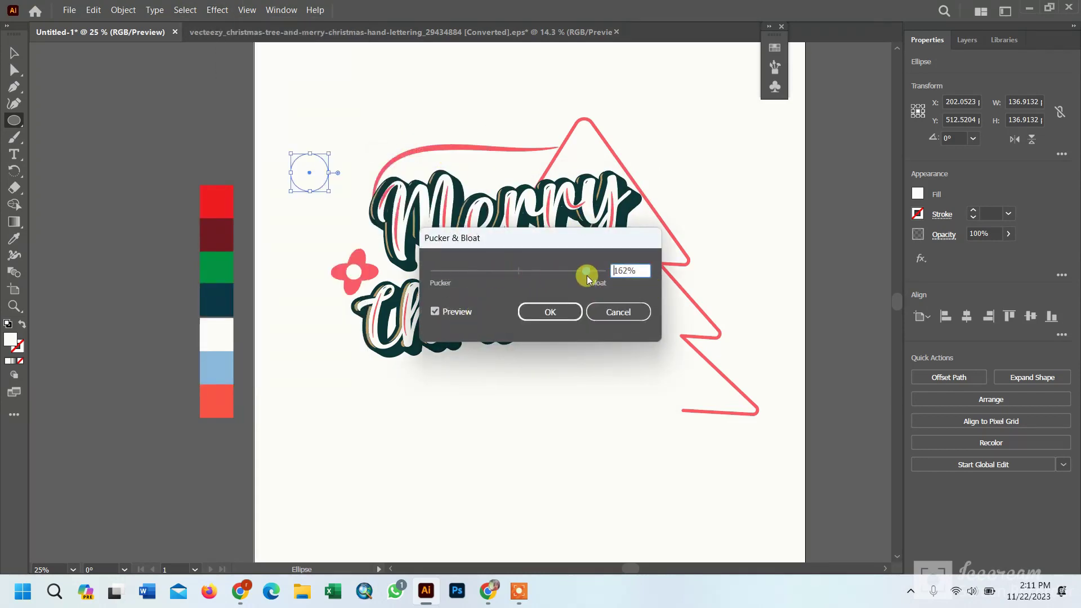
pyautogui.click(550, 311)
# Move the starburst off the artboard above the palette and fill it with the flower's coral.
pyautogui.click(13, 54)
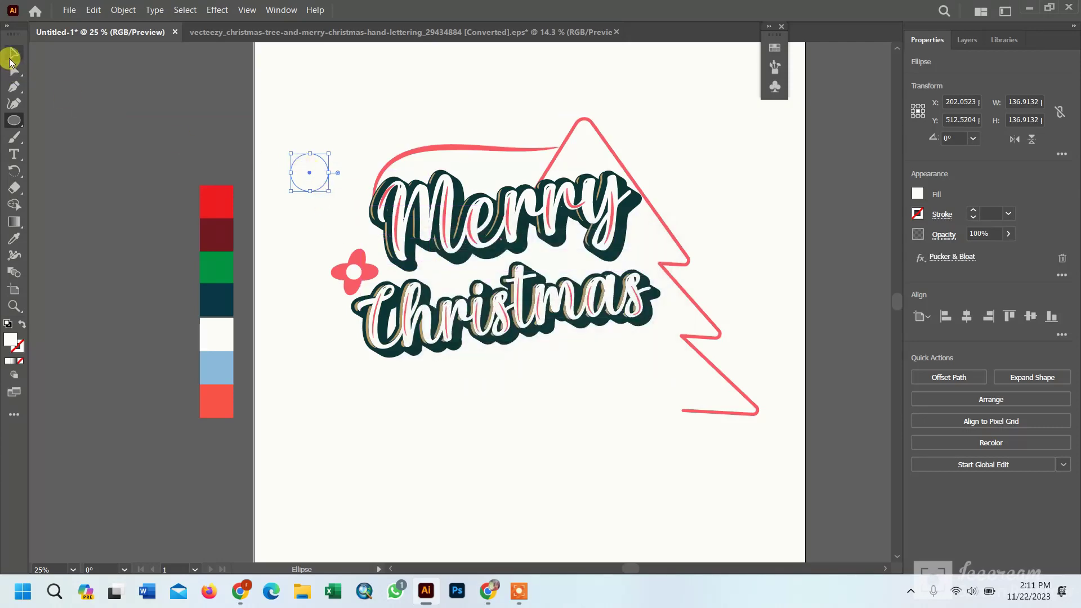
pyautogui.moveTo(299, 167); pyautogui.dragTo(153, 130)
pyautogui.click(13, 239)
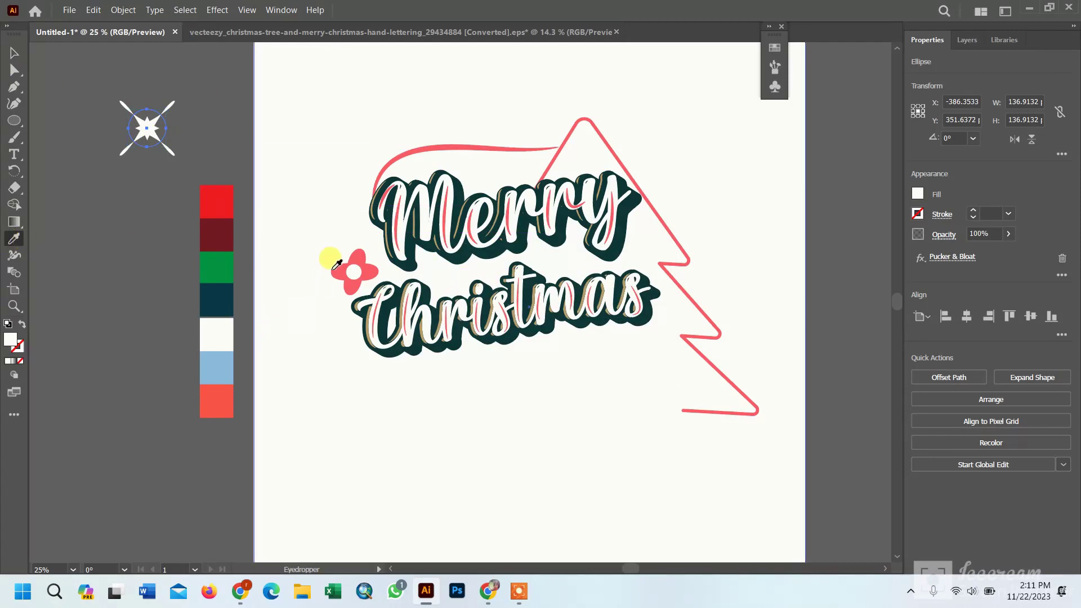
pyautogui.click(341, 270)
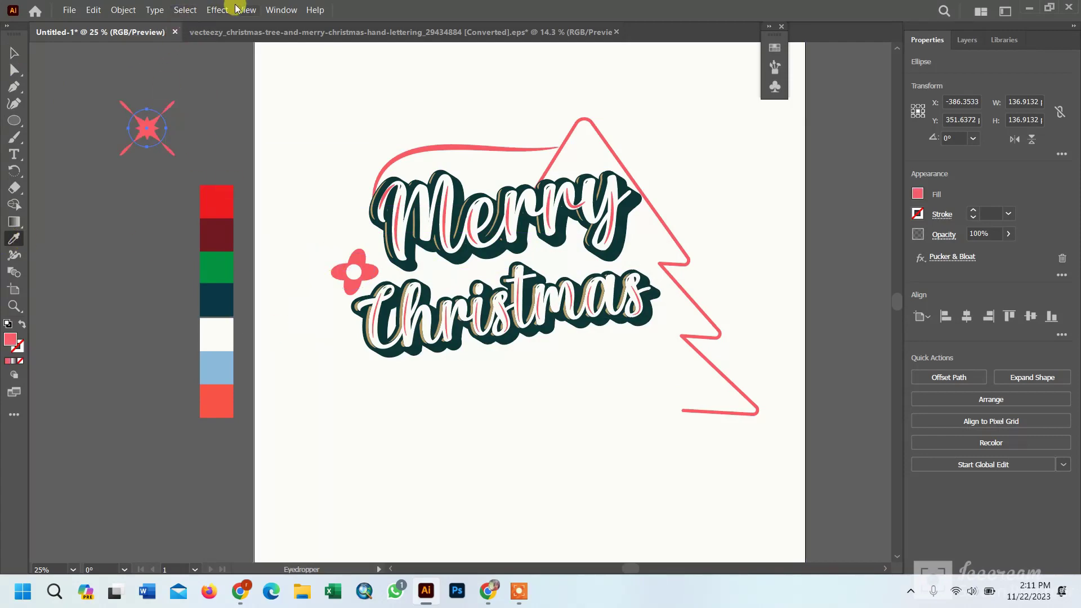
# Move the starburst beneath the word Christmas.
pyautogui.click(246, 10)
pyautogui.click(10, 51)
pyautogui.click(14, 53)
pyautogui.moveTo(151, 131); pyautogui.dragTo(442, 375)
# Try the palette's orange-red on the starburst, restore the flower's coral and deselect it.
pyautogui.click(14, 238)
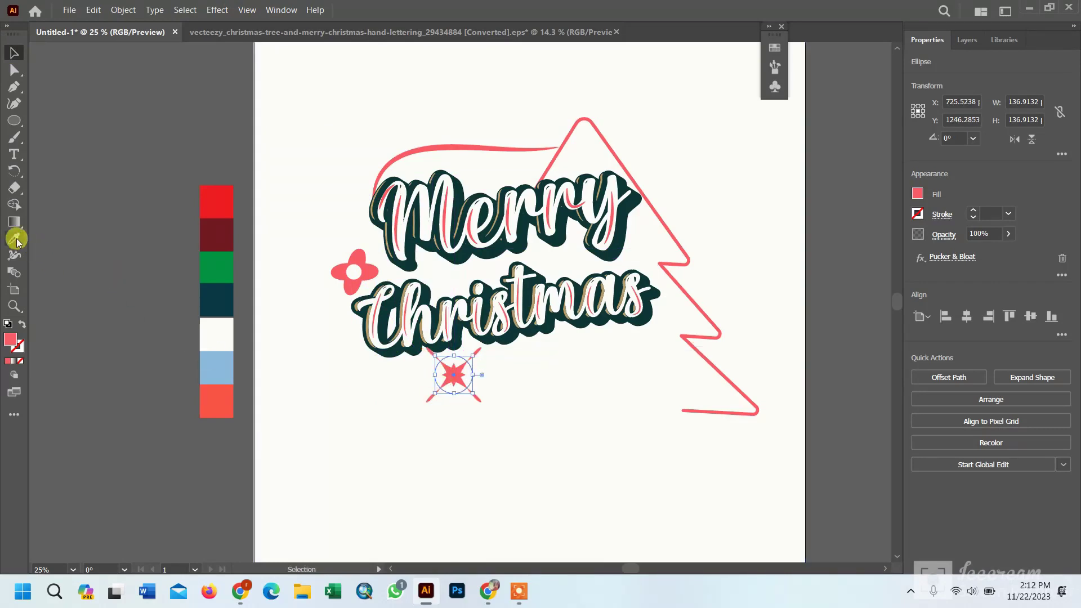
pyautogui.click(208, 235)
pyautogui.click(217, 393)
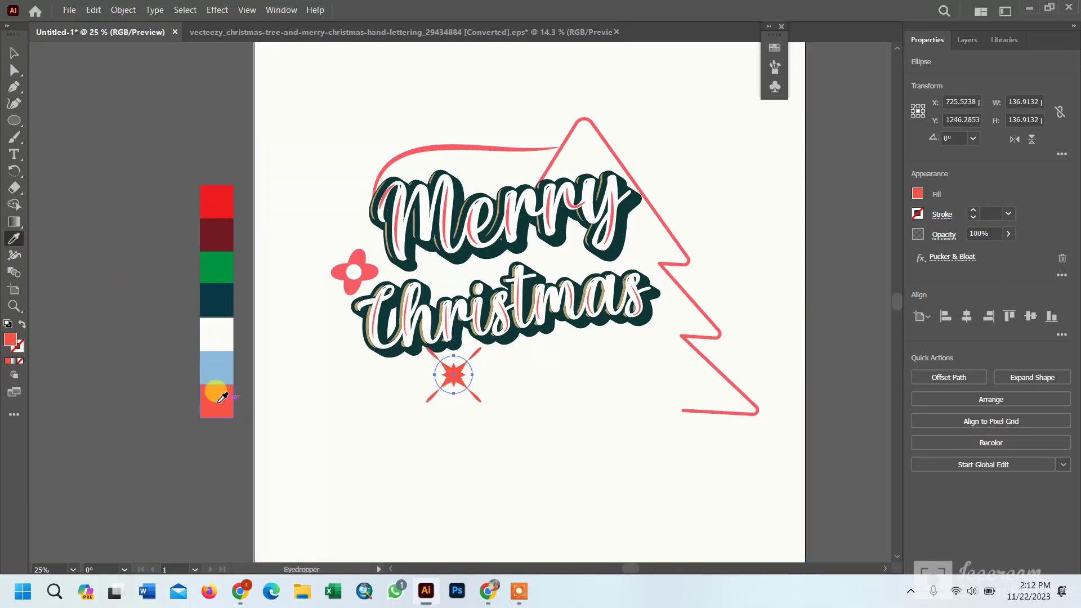
pyautogui.click(346, 277)
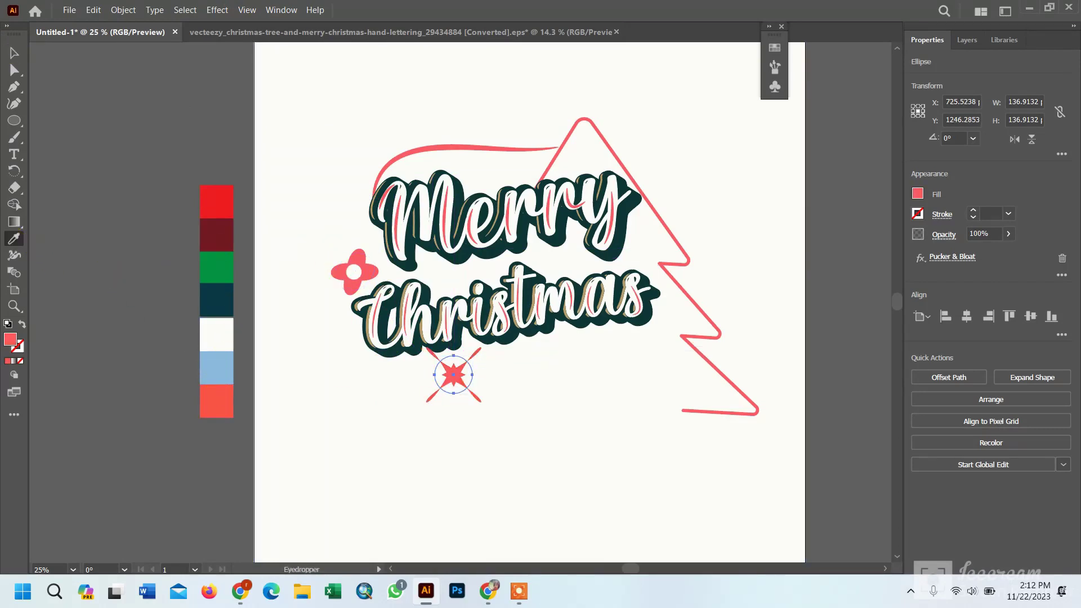
pyautogui.click(197, 110)
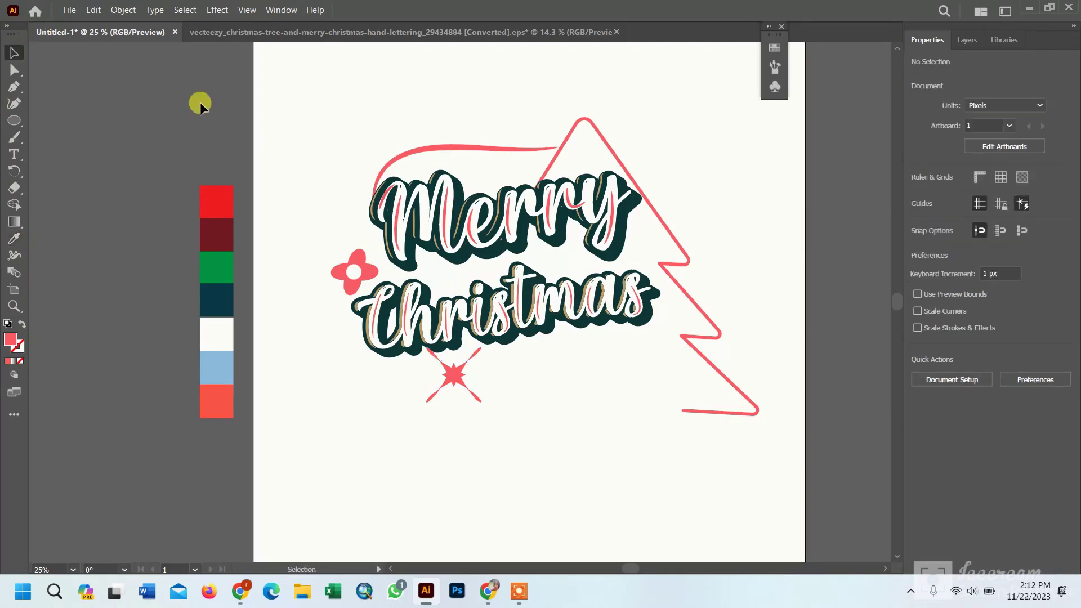
# Draw a coral five-pointed star, scale it to about 166 by 181 px, and place it at the tree outline's lower open end.
pyautogui.click(15, 119)
pyautogui.rightClick(21, 124)
pyautogui.click(62, 172)
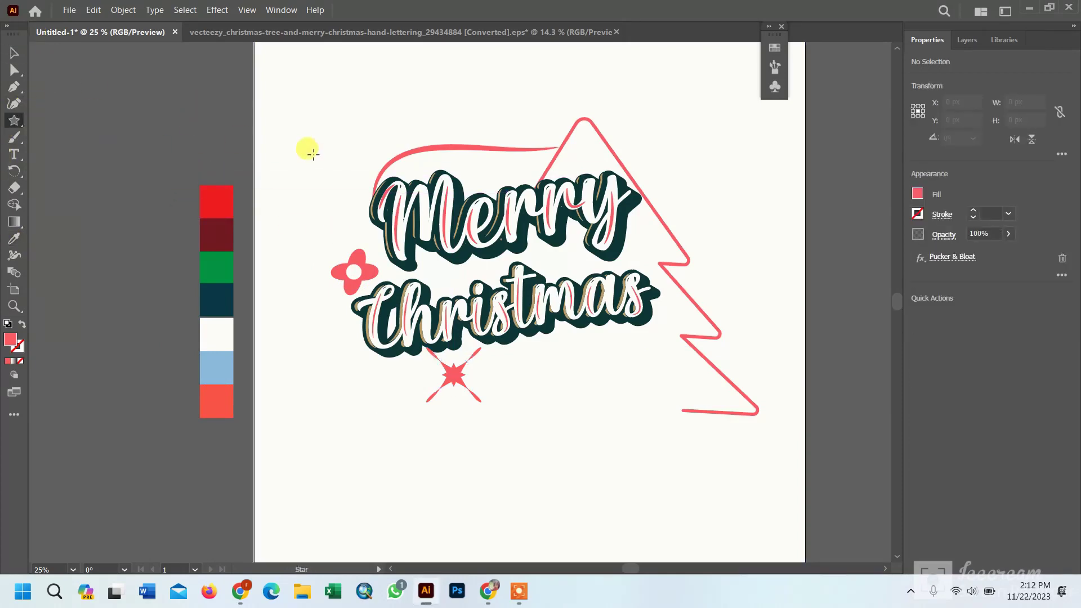
pyautogui.moveTo(313, 153); pyautogui.dragTo(335, 186)
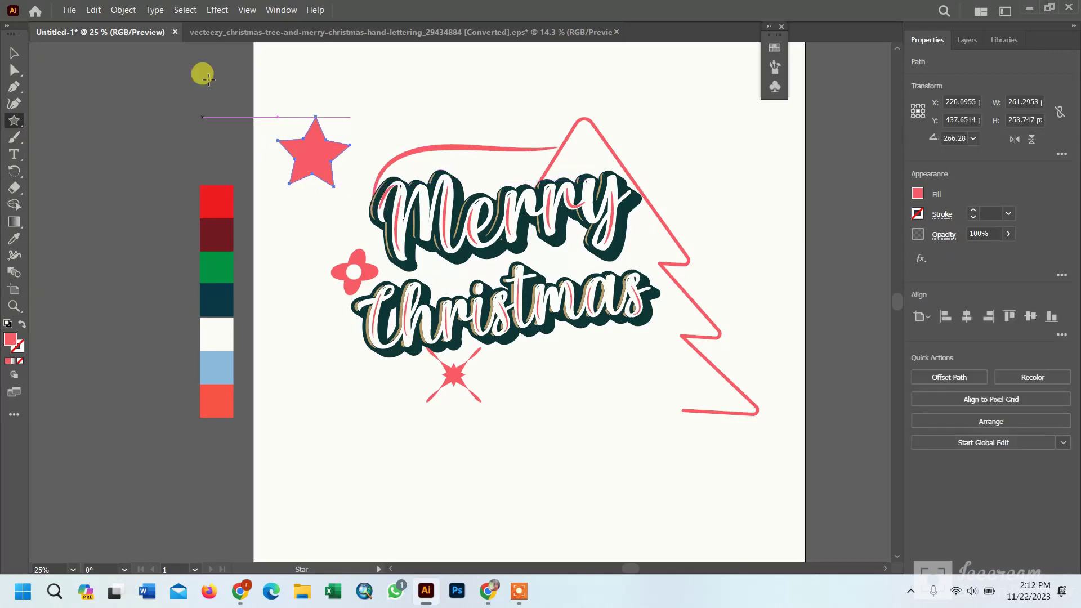
pyautogui.click(10, 53)
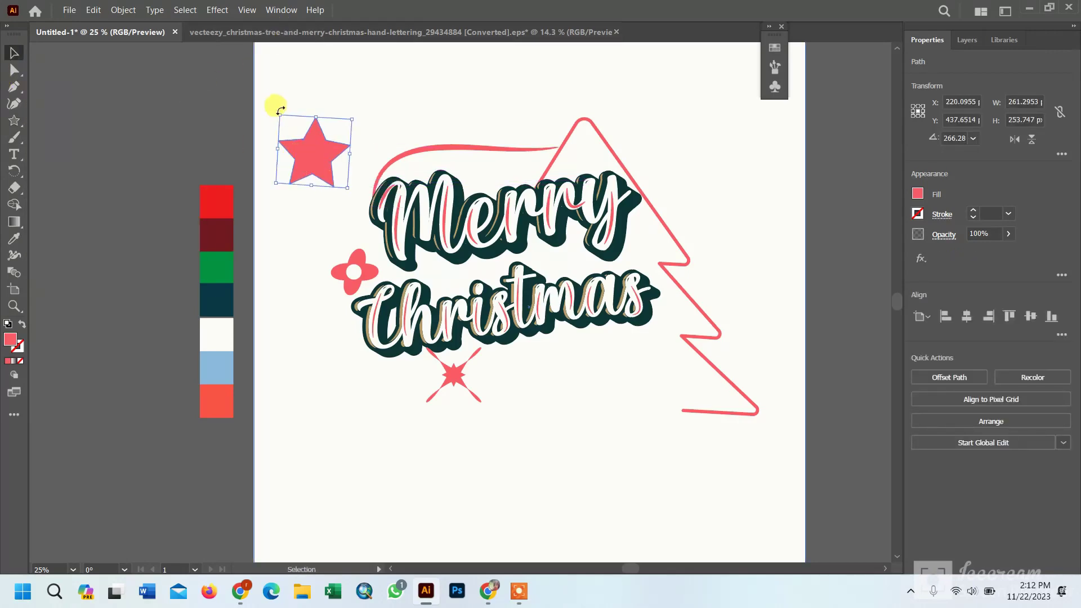
pyautogui.moveTo(280, 114); pyautogui.dragTo(683, 406)
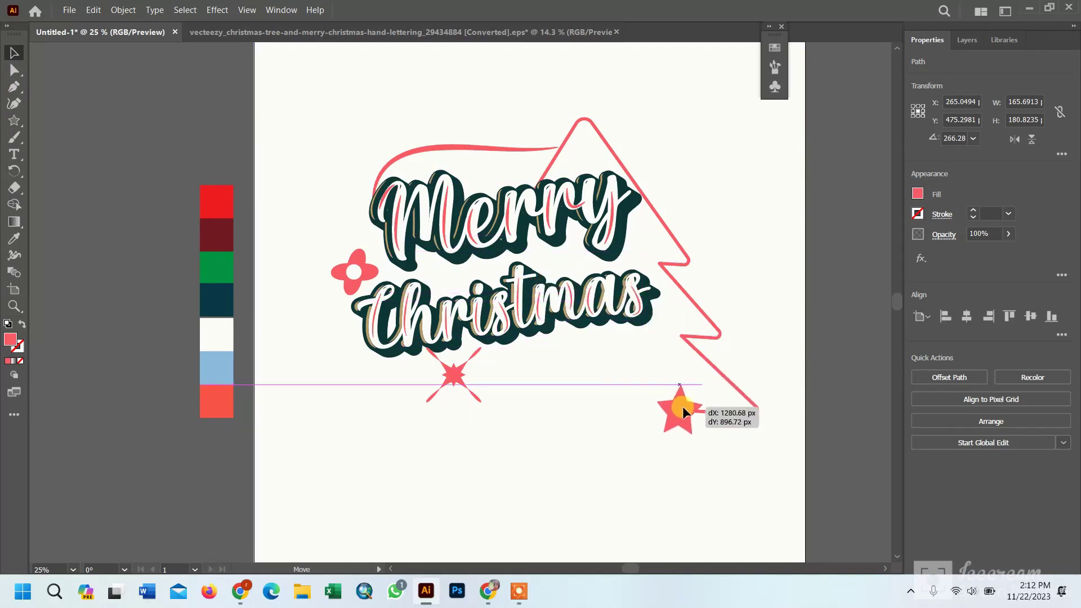
# Delete the starburst beneath Christmas.
pyautogui.click(449, 383)
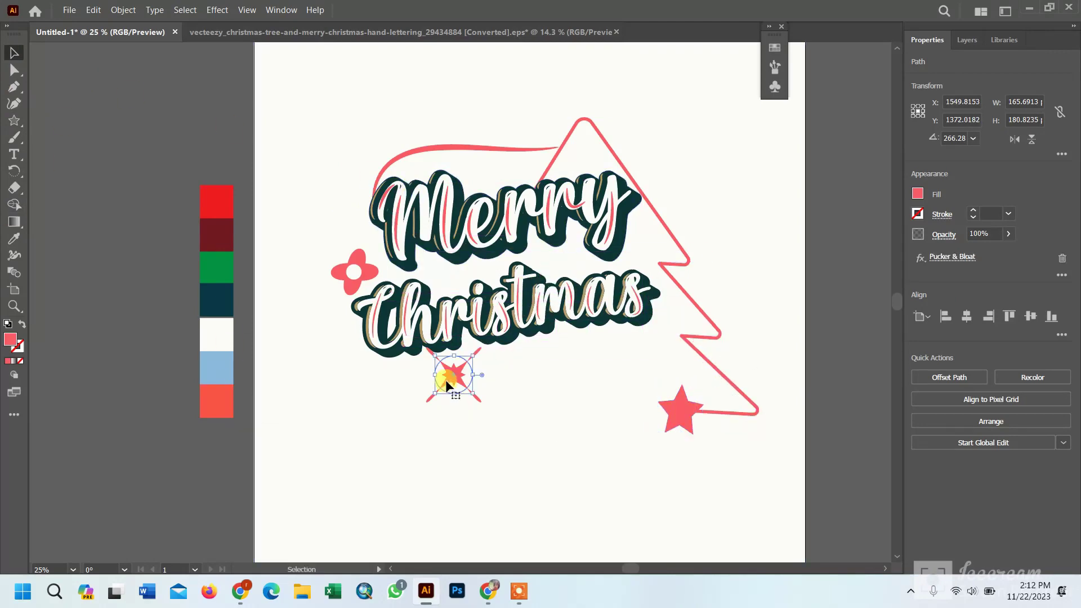
pyautogui.press('Delete')
pyautogui.click(520, 593)
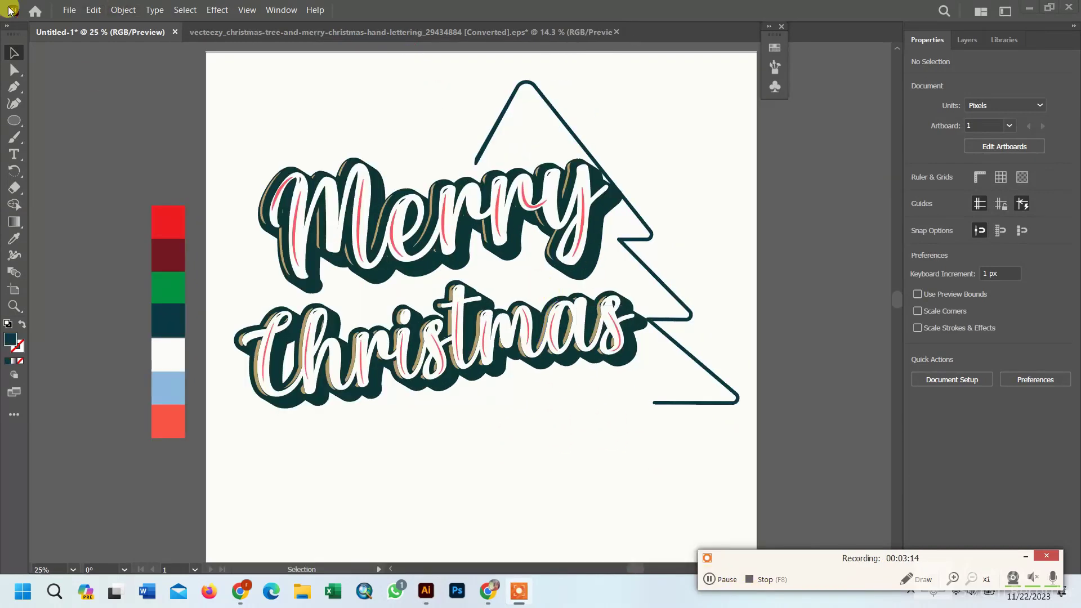
# Examine the file formats available for exporting the artwork, then leave the export dialog without exporting.
pyautogui.click(69, 9)
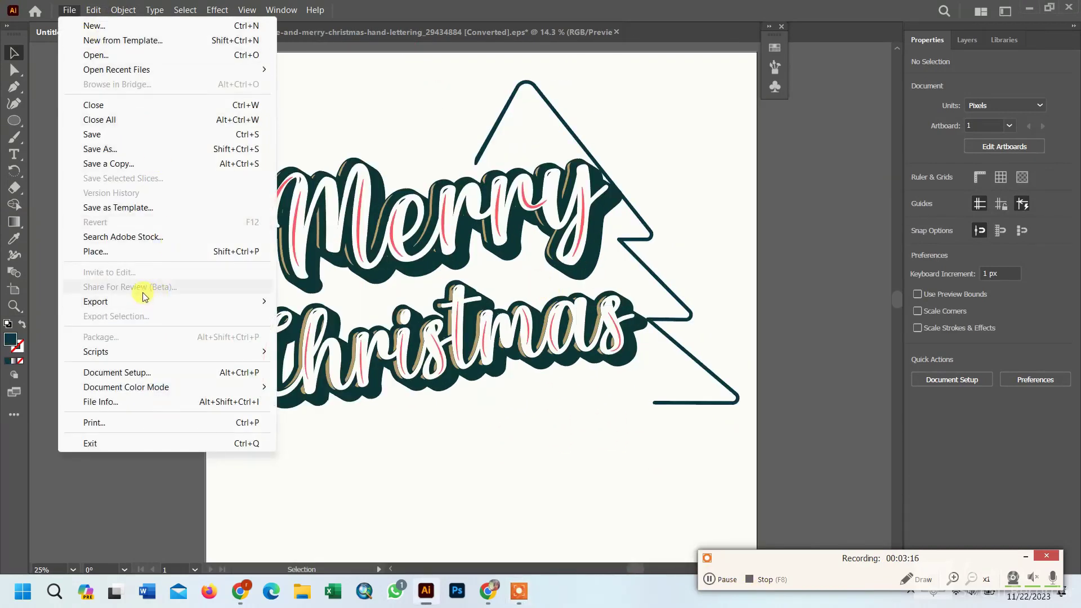
pyautogui.moveTo(146, 302)
pyautogui.click(326, 313)
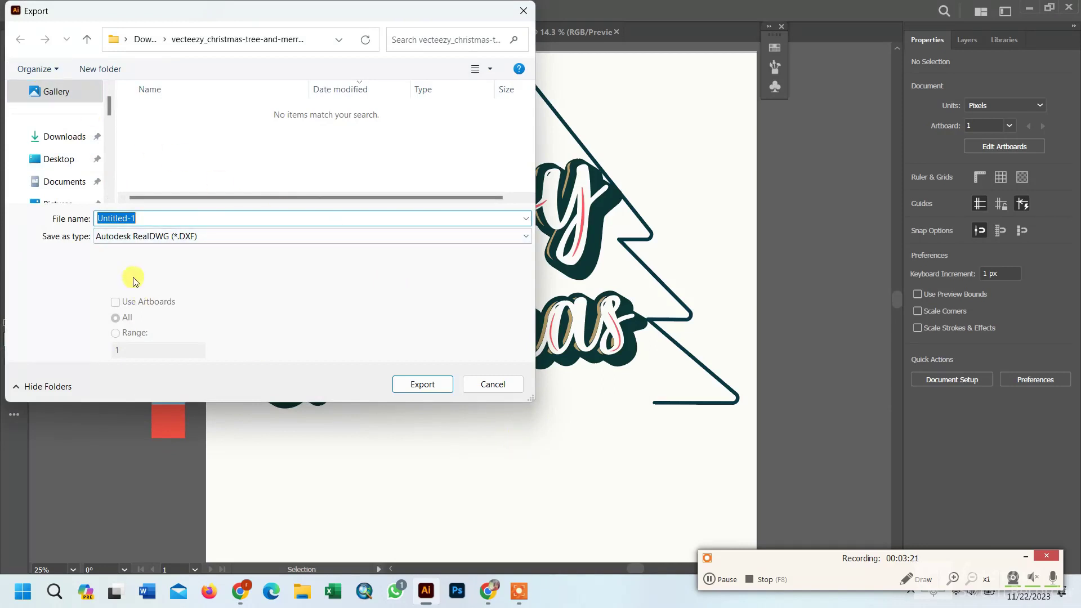
pyautogui.click(266, 236)
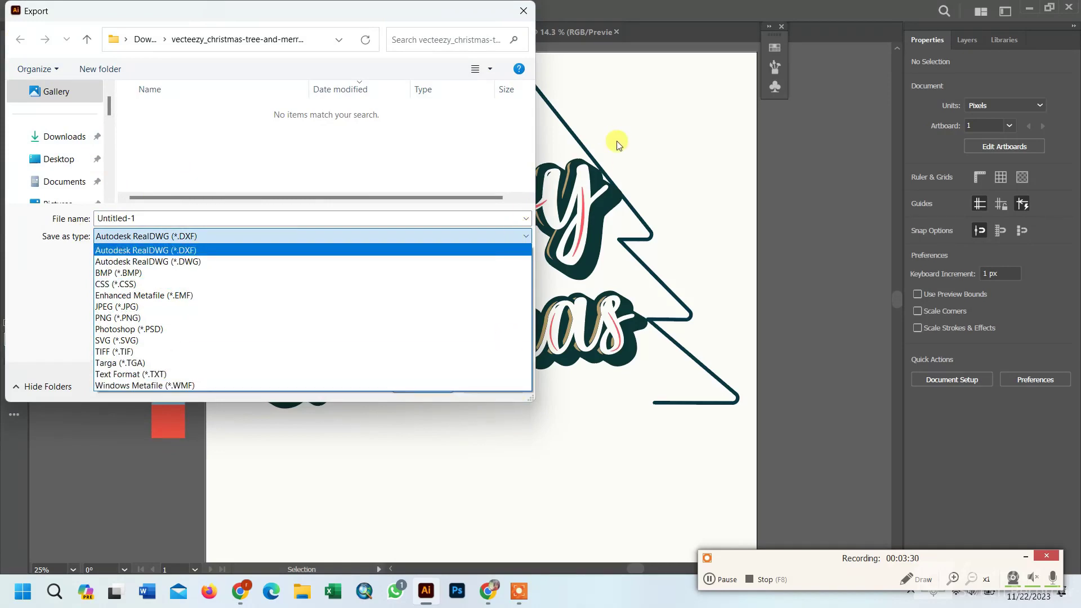
pyautogui.click(517, 145)
pyautogui.click(492, 383)
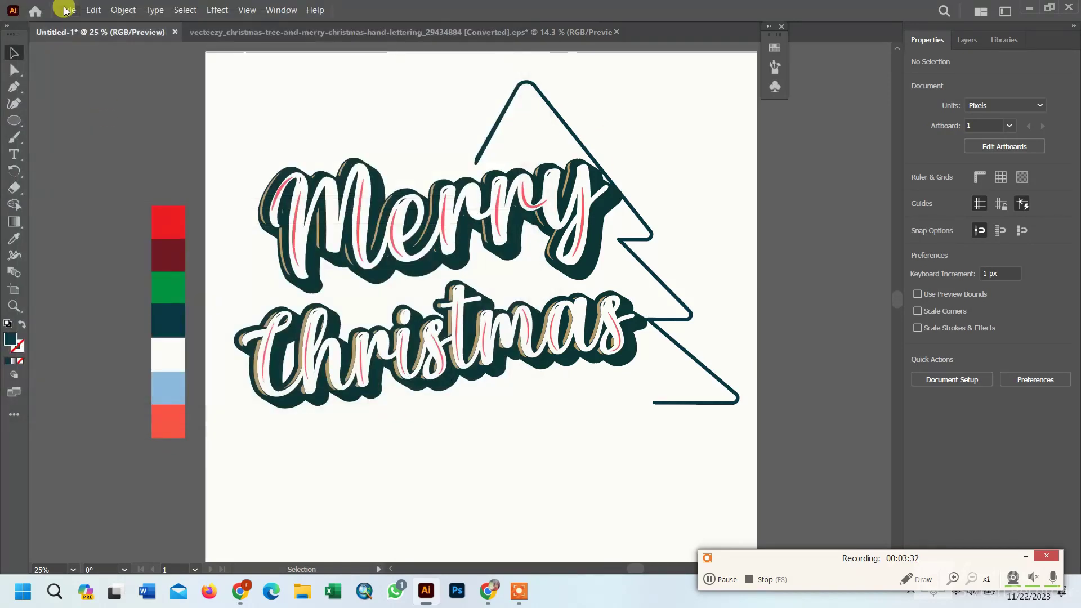
# Start saving the document under a new name and browse to the AI 2023 folder inside New folder on drive D.
pyautogui.click(69, 10)
pyautogui.click(107, 149)
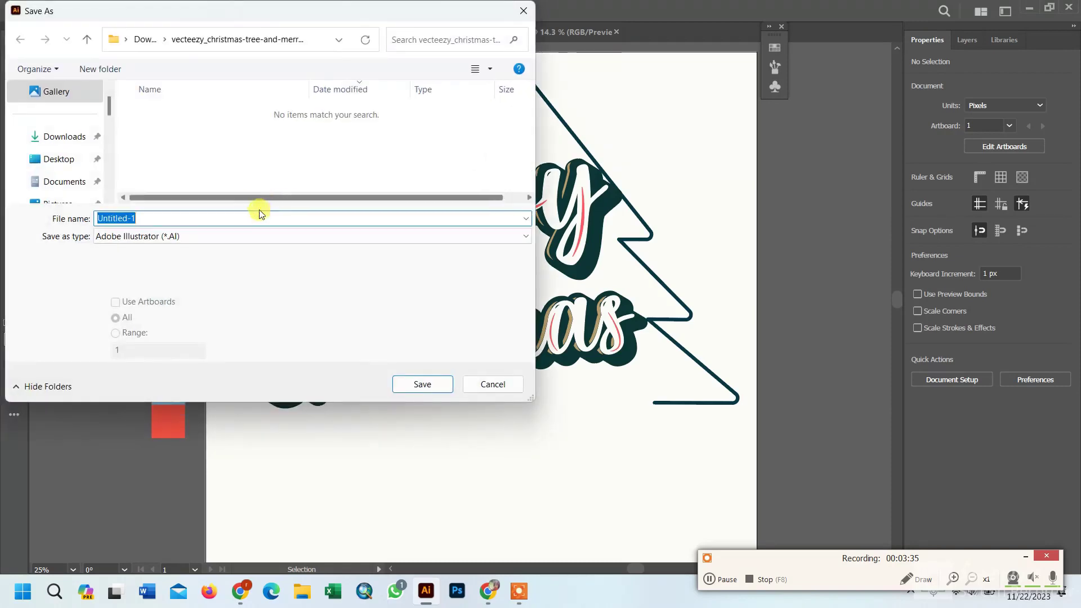
pyautogui.moveTo(108, 113); pyautogui.dragTo(107, 175)
pyautogui.click(75, 114)
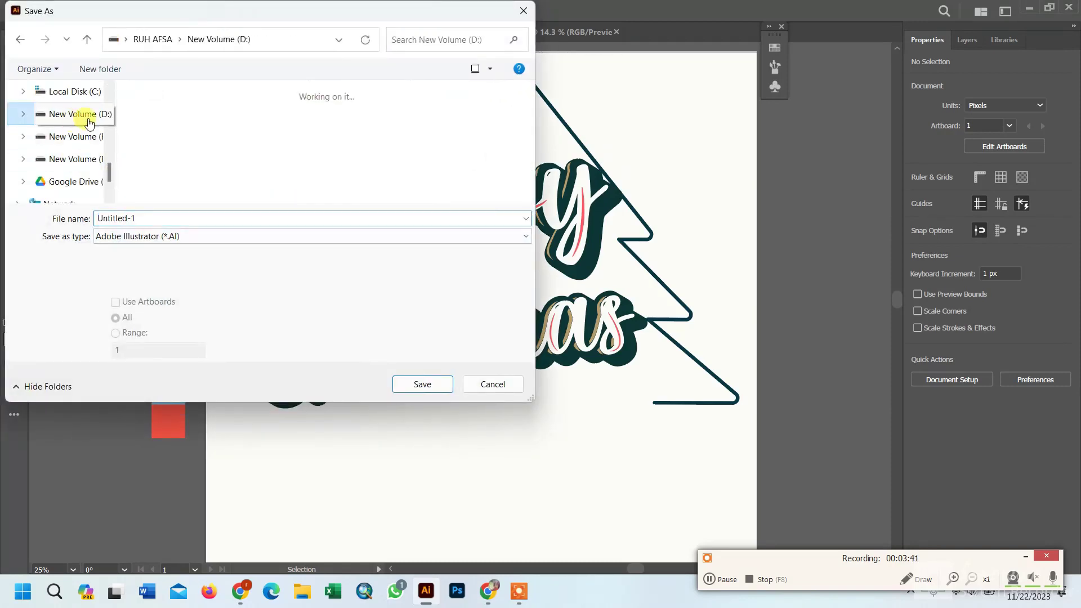
pyautogui.moveTo(525, 101); pyautogui.dragTo(513, 152)
pyautogui.doubleClick(334, 111)
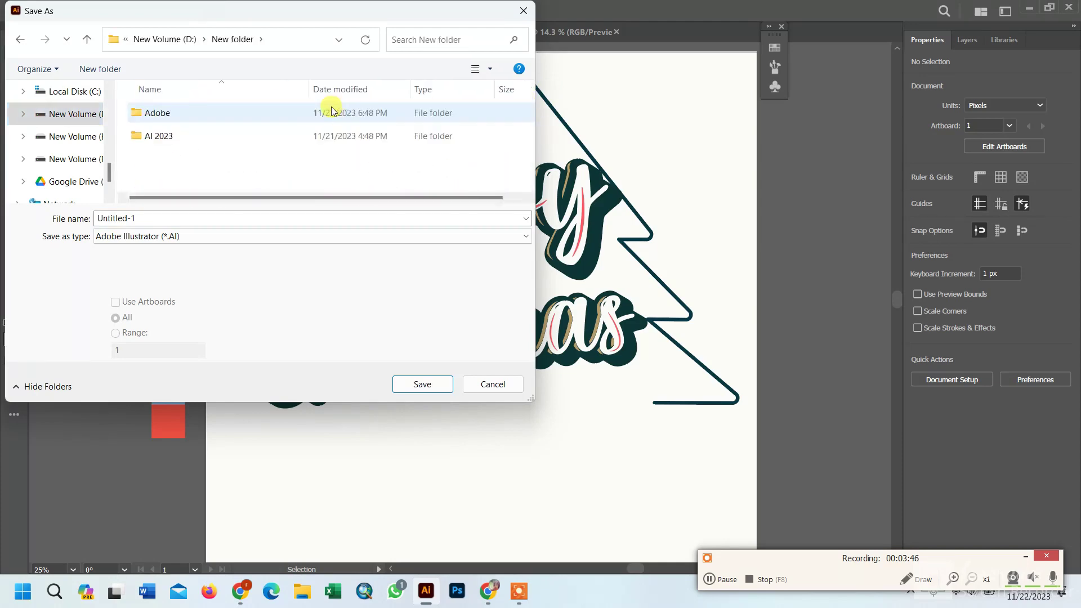
pyautogui.doubleClick(162, 140)
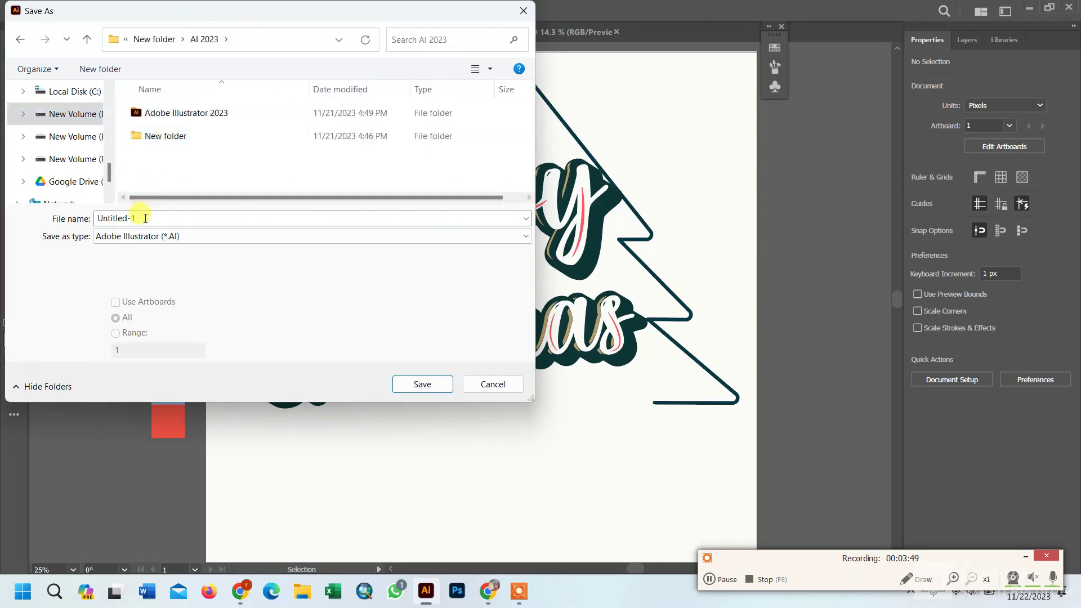
# Save the artwork as "M C 2023 typography" in Adobe Illustrator format, accepting the Illustrator 2020 version options.
pyautogui.click(104, 219)
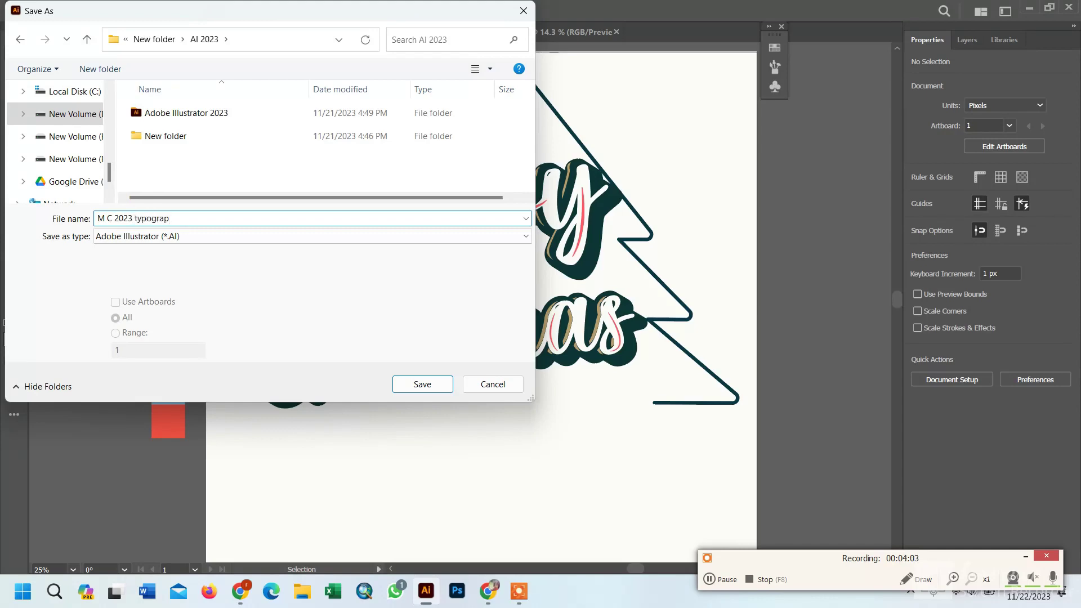
pyautogui.click(427, 376)
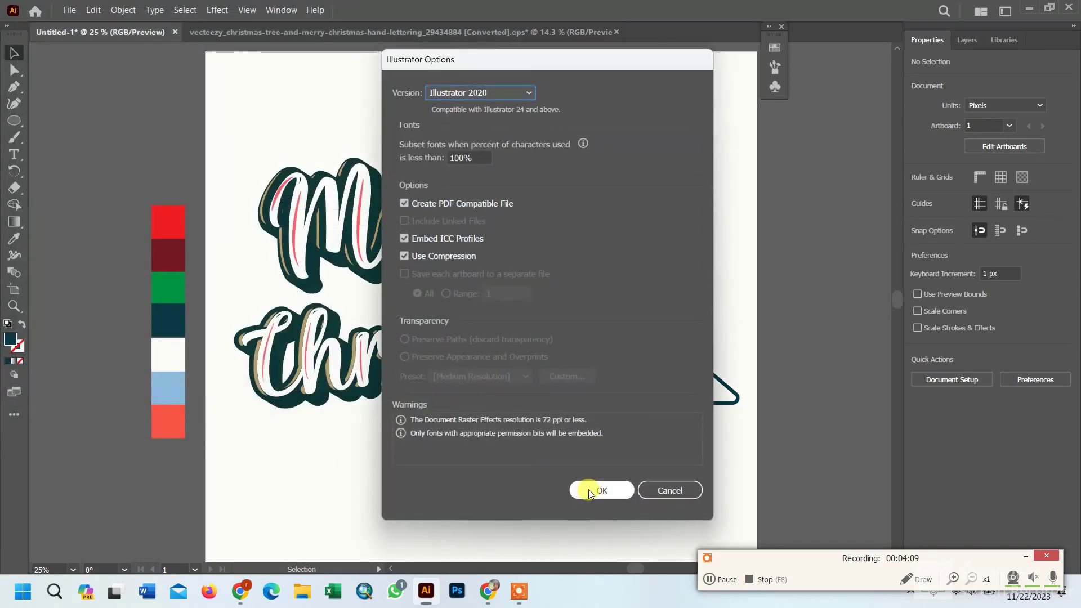
pyautogui.click(589, 491)
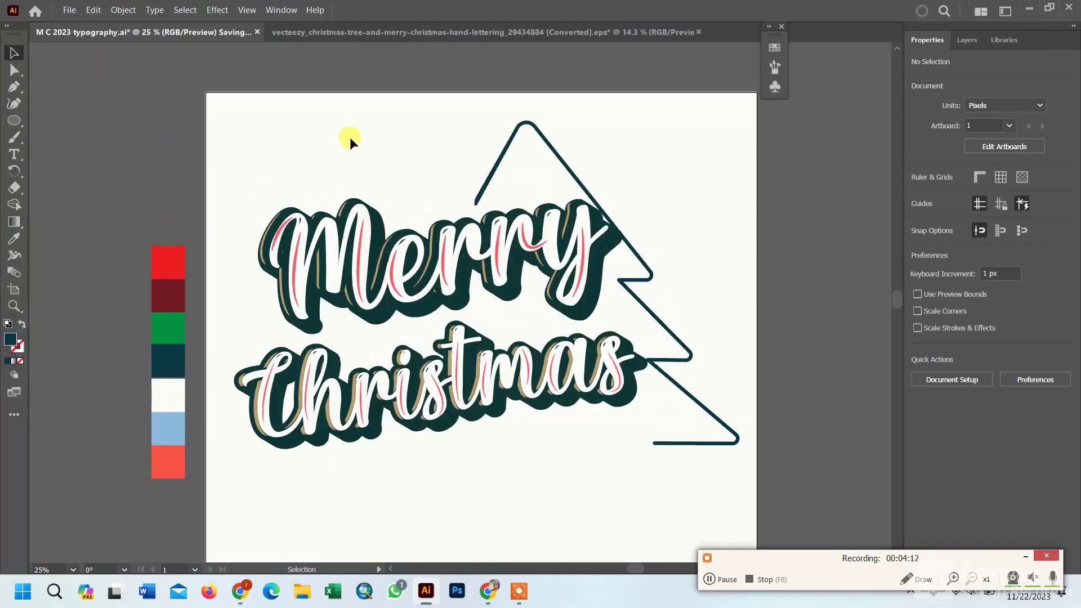
# Group the Merry Christmas lettering with the tree outline and centre the group horizontally and vertically on the artboard.
pyautogui.moveTo(727, 521); pyautogui.dragTo(728, 520)
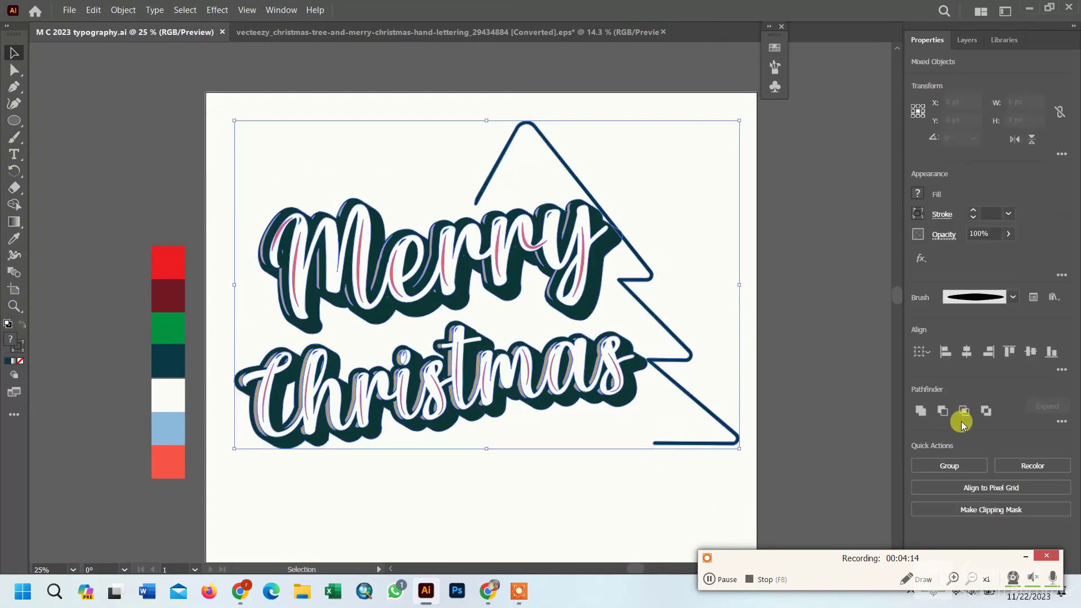
pyautogui.rightClick(325, 300)
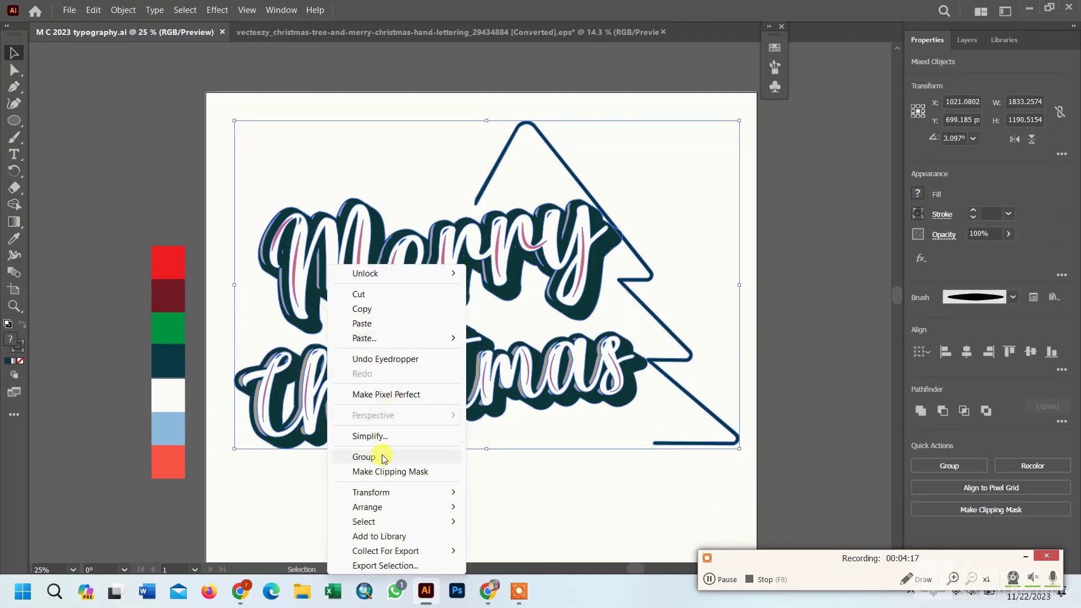
pyautogui.click(379, 457)
pyautogui.click(967, 352)
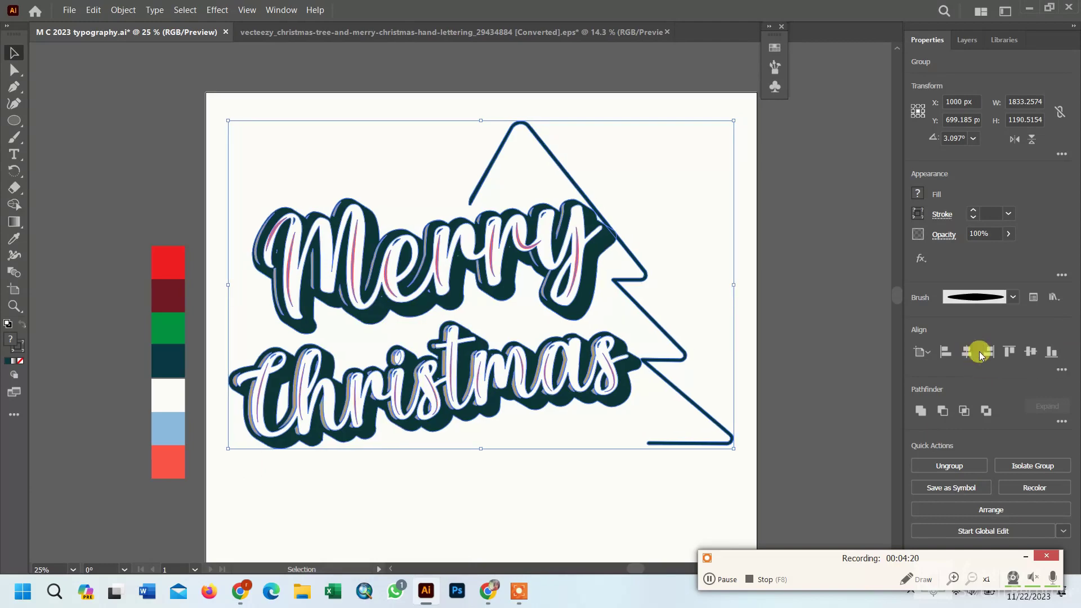
pyautogui.click(1031, 352)
pyautogui.scroll(-2, 426, 184)
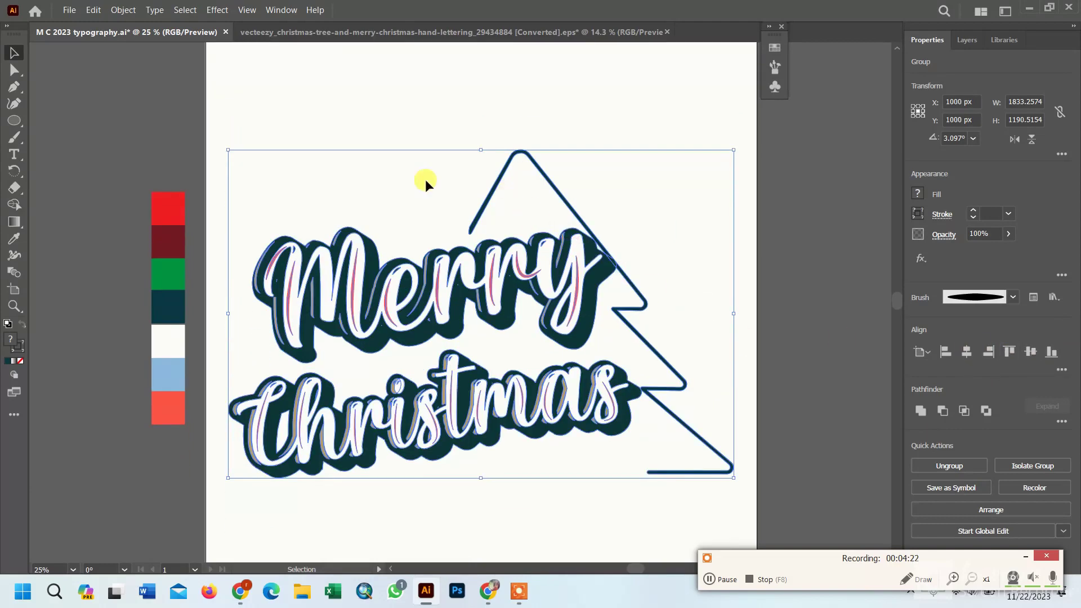
# Unlock all locked objects, including the off-white background rectangle, and clear the selection.
pyautogui.click(242, 71)
pyautogui.click(124, 10)
pyautogui.click(181, 113)
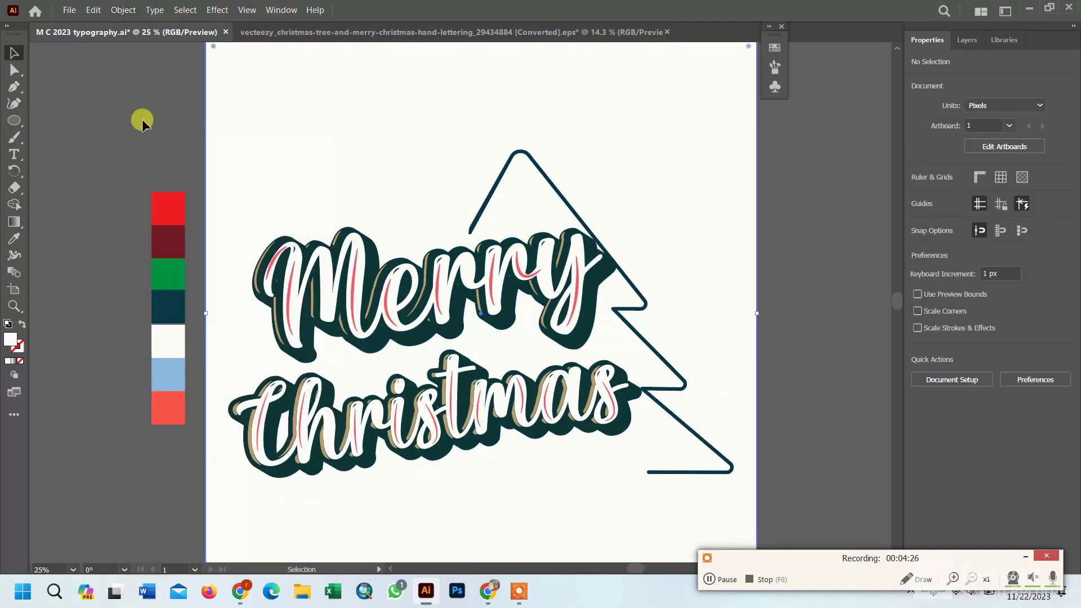
pyautogui.click(142, 120)
# Bring up the export choices for the finished lettering artwork.
pyautogui.click(70, 9)
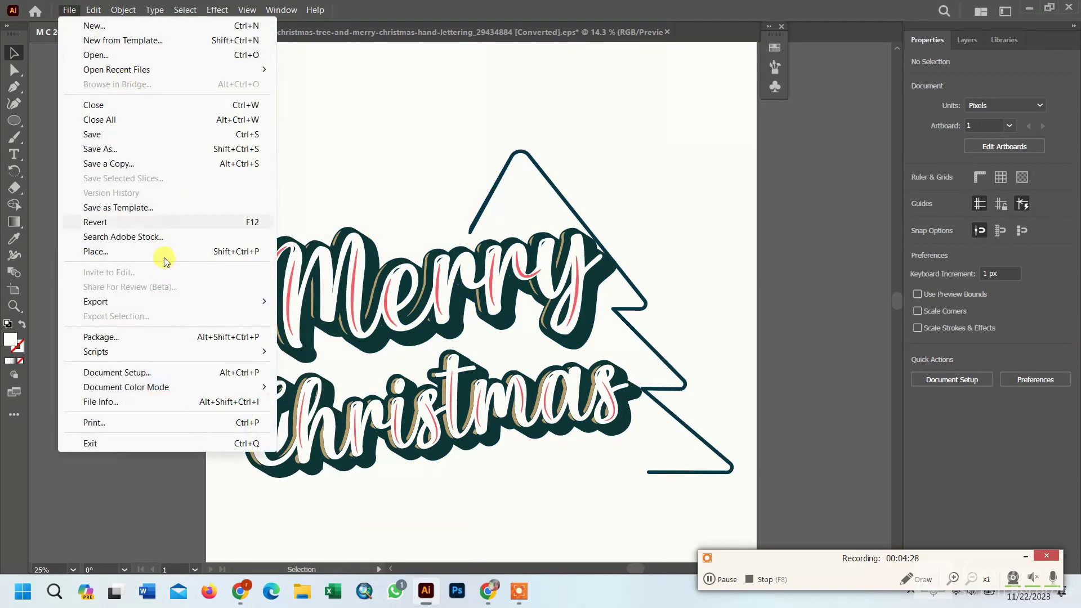
pyautogui.moveTo(225, 311)
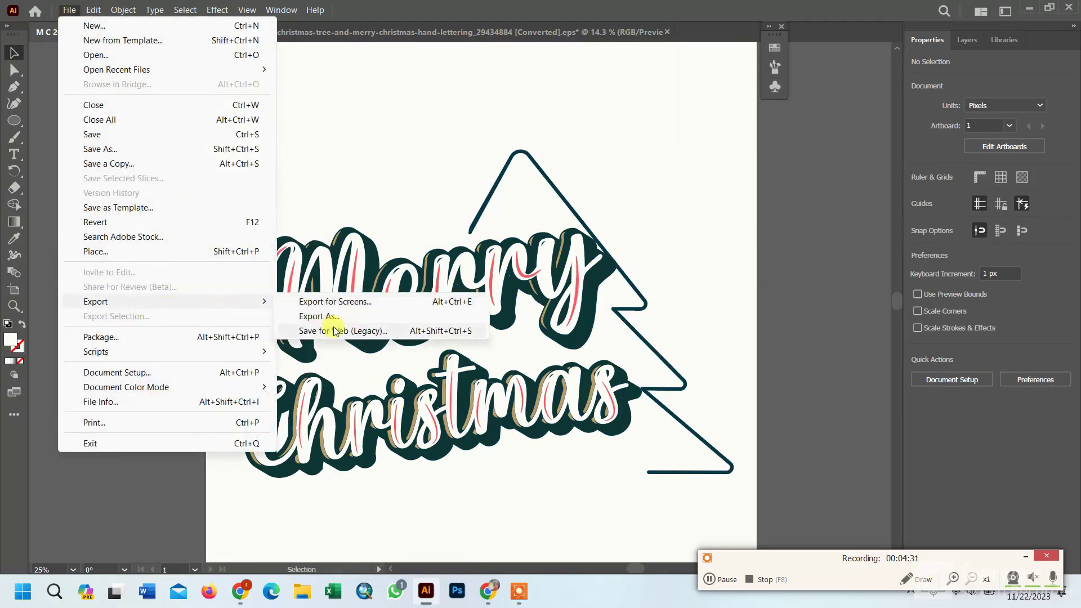